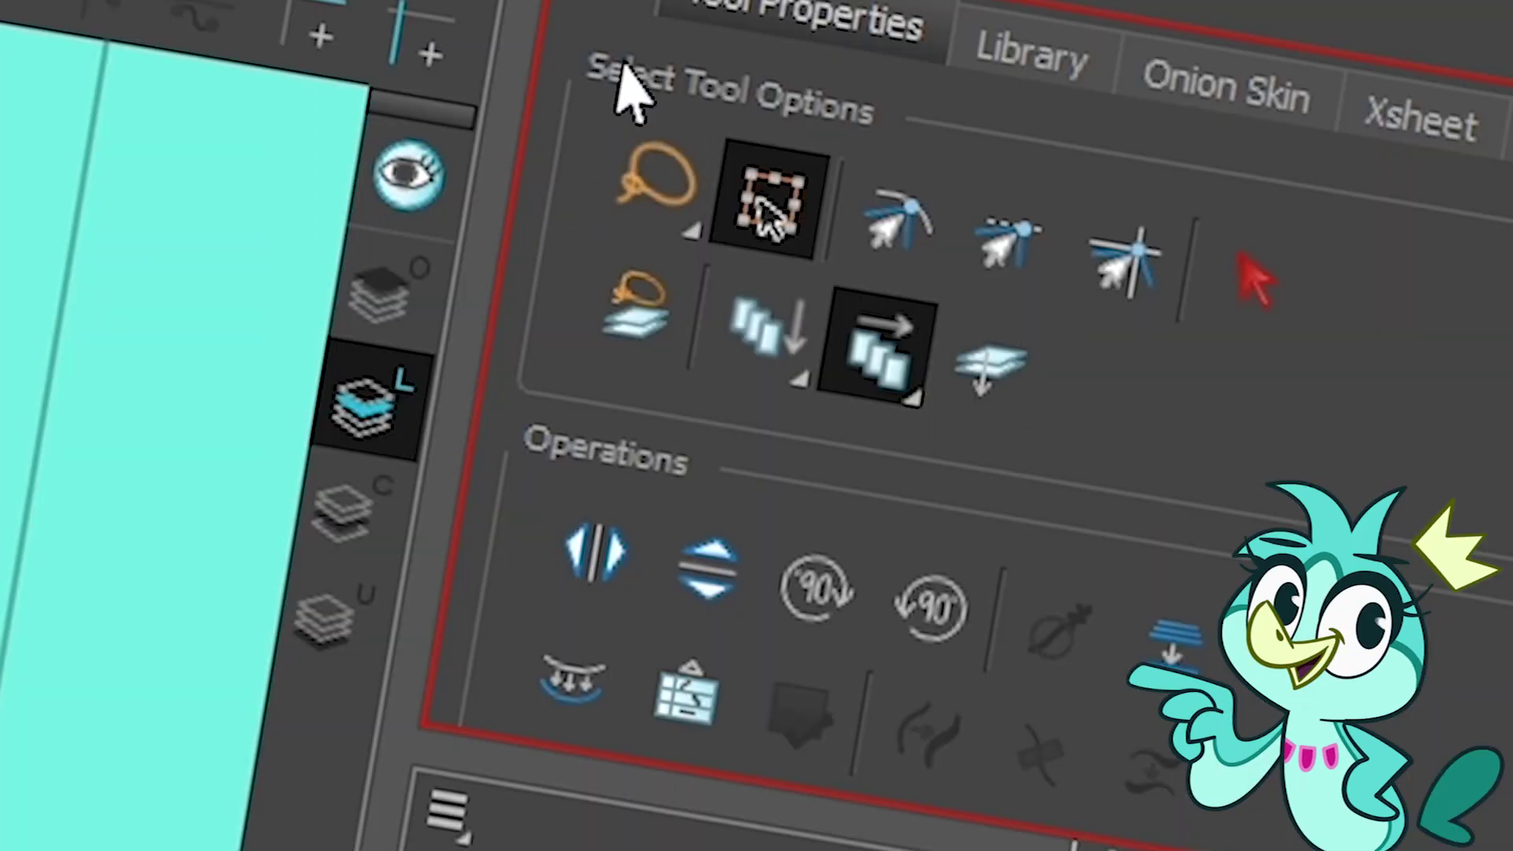
Step: Turn on Apply to All Frames for the Select tool
click(879, 375)
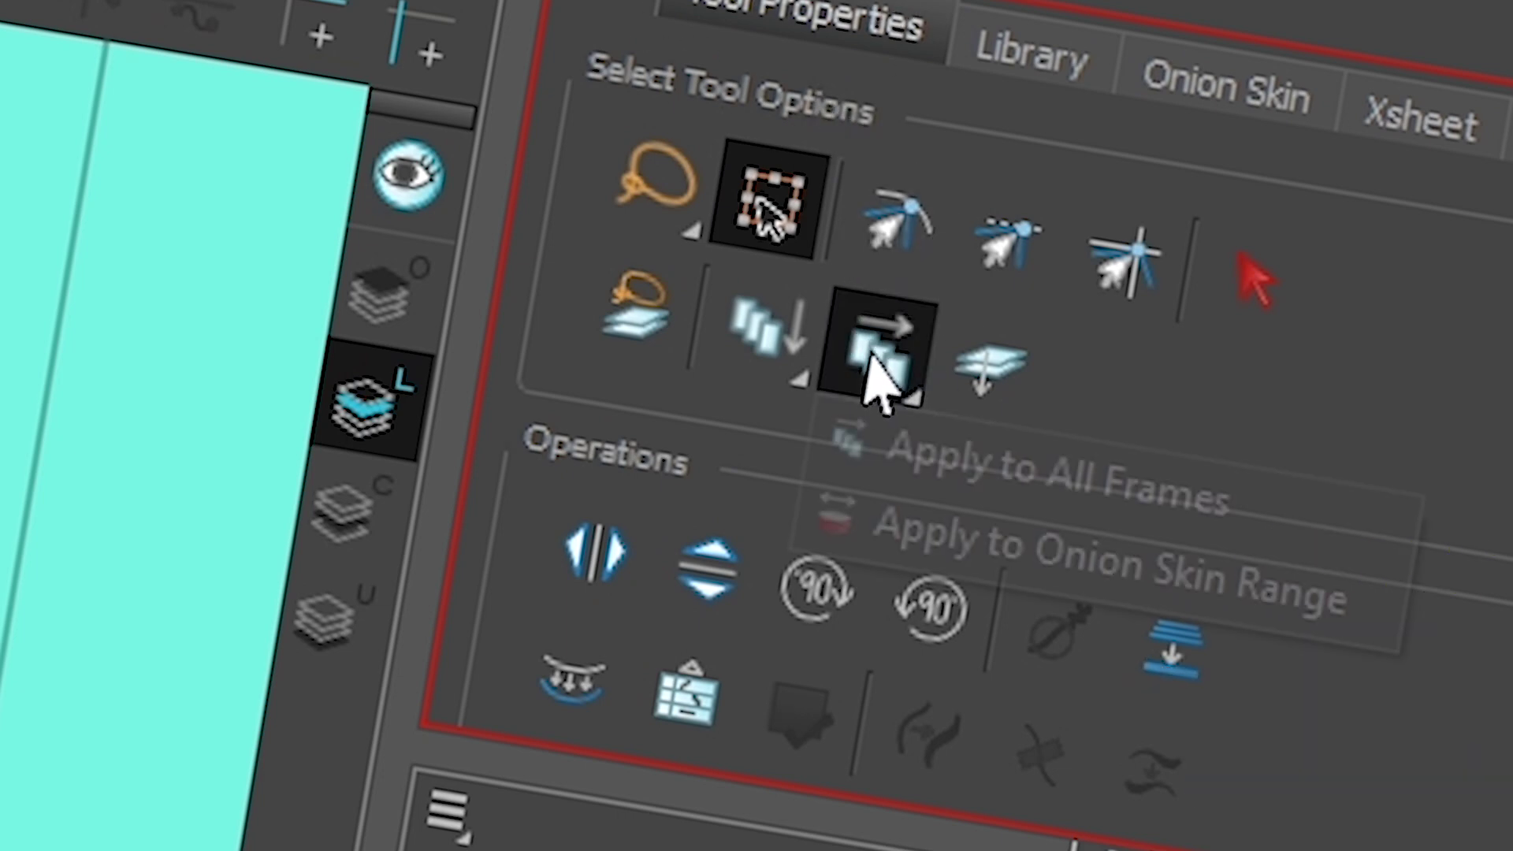
click(854, 485)
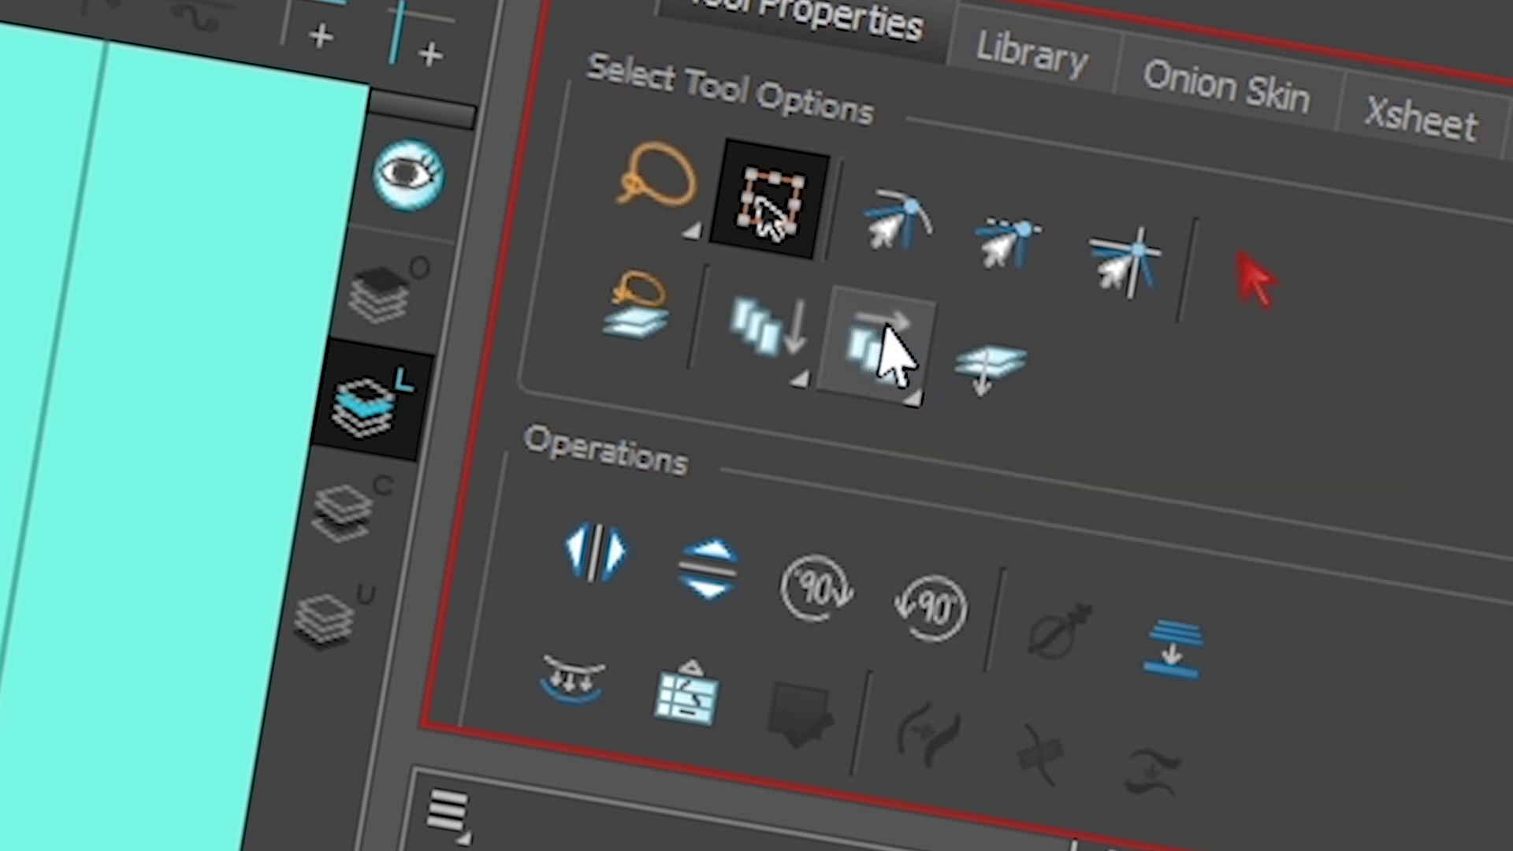
click(904, 368)
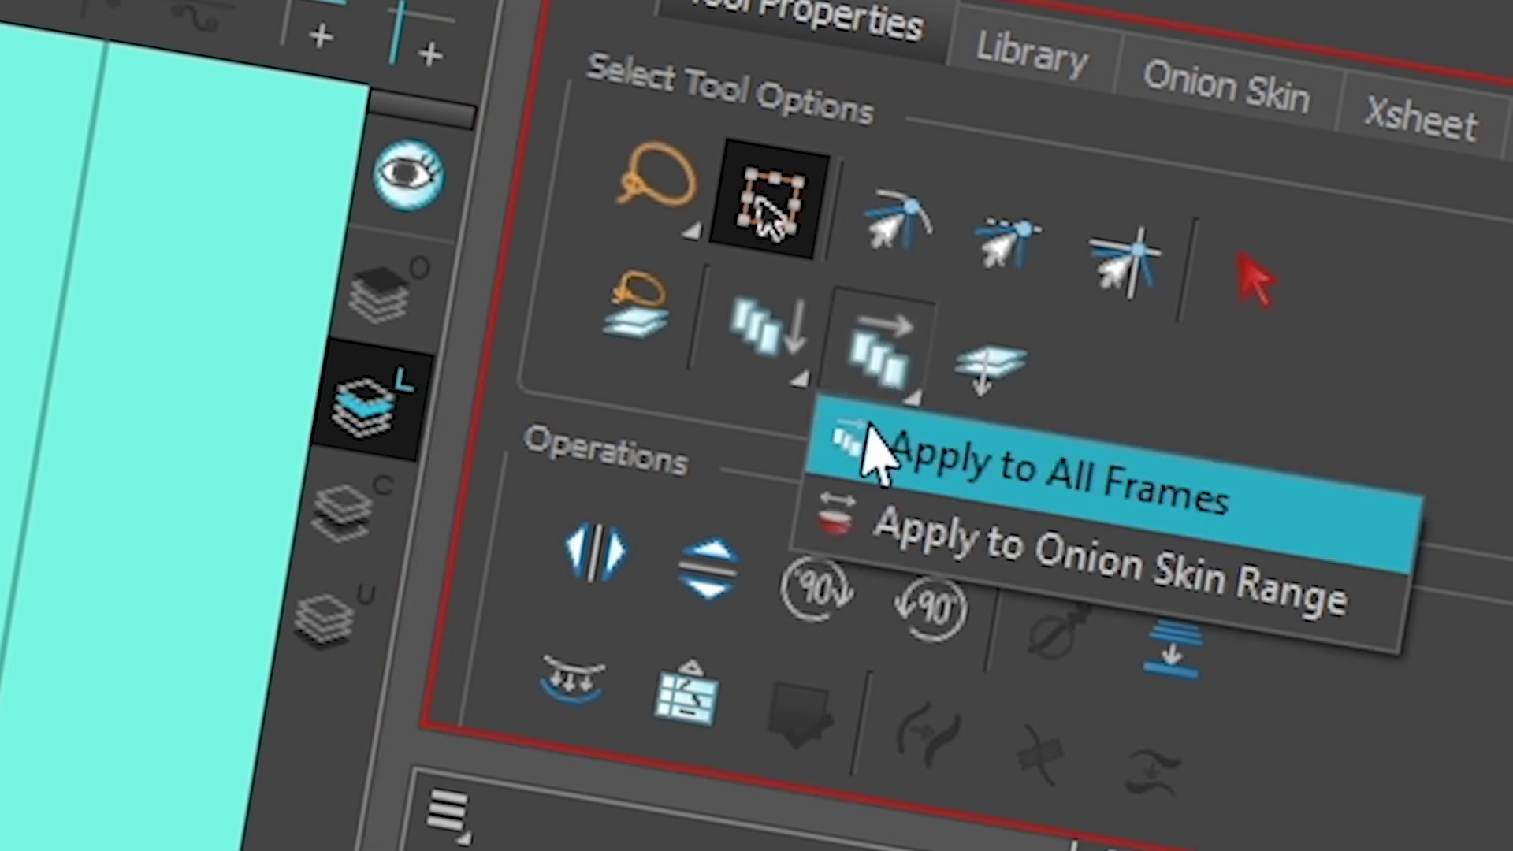
click(853, 505)
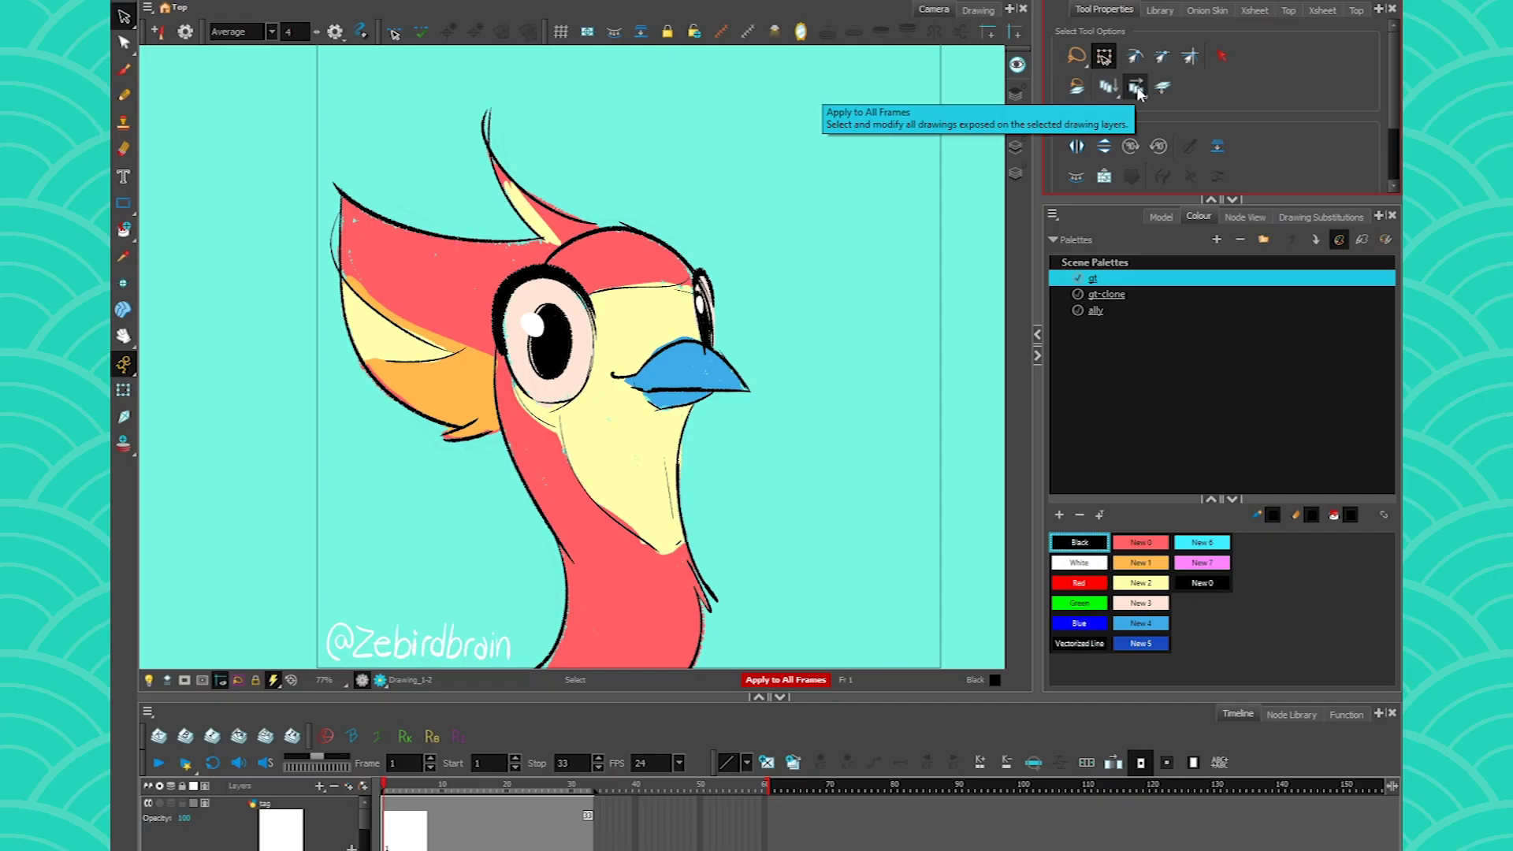
Step: Lasso the bird's line art across all frames, shift it slightly to the right, and scrub the timeline to check the frames
key(ctrl+a)
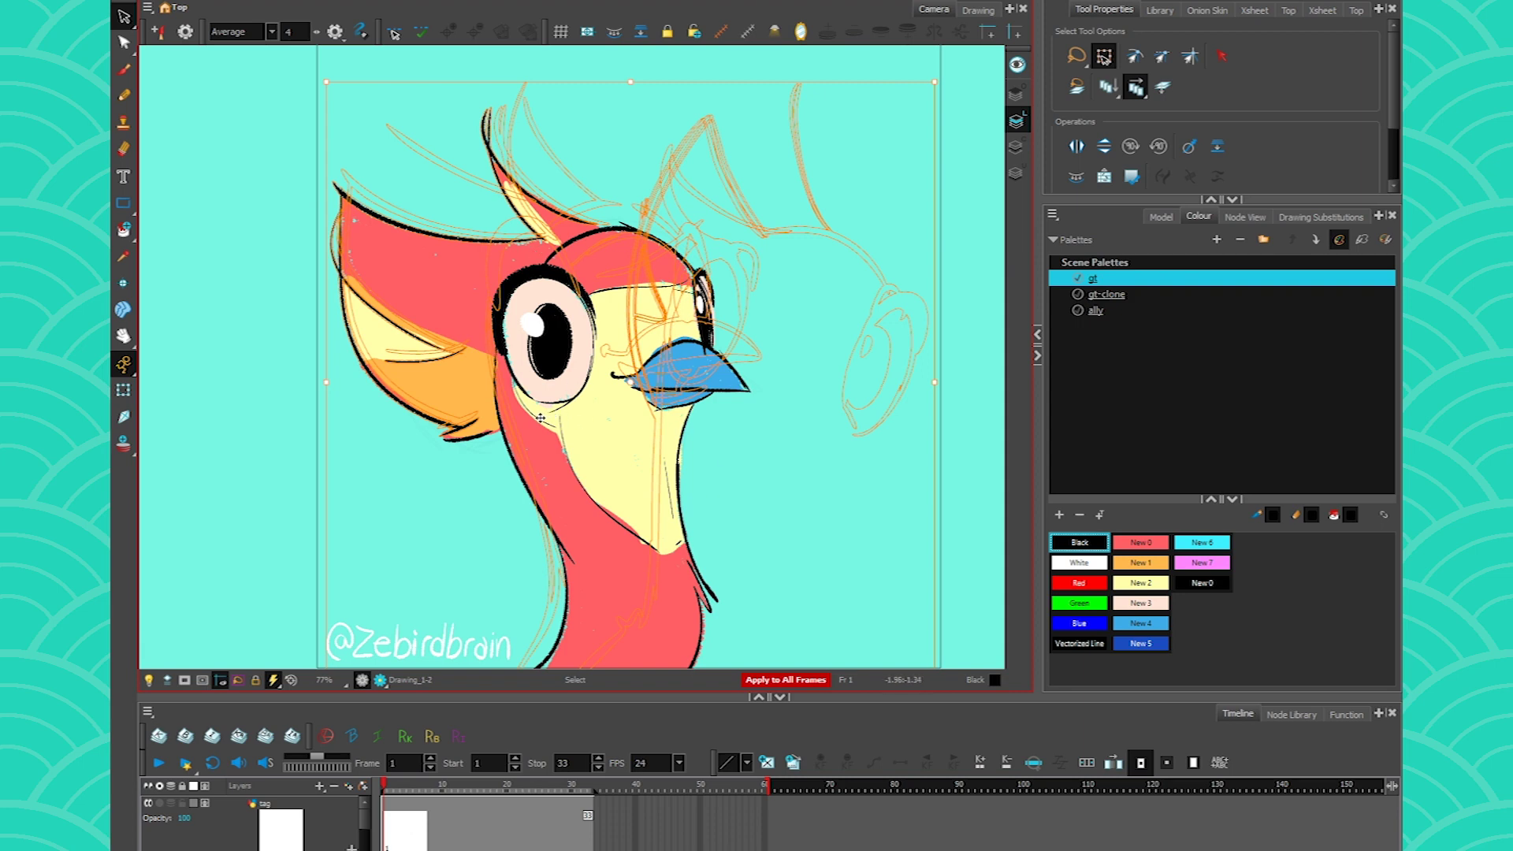
key(1)
key(1)
click(316, 425)
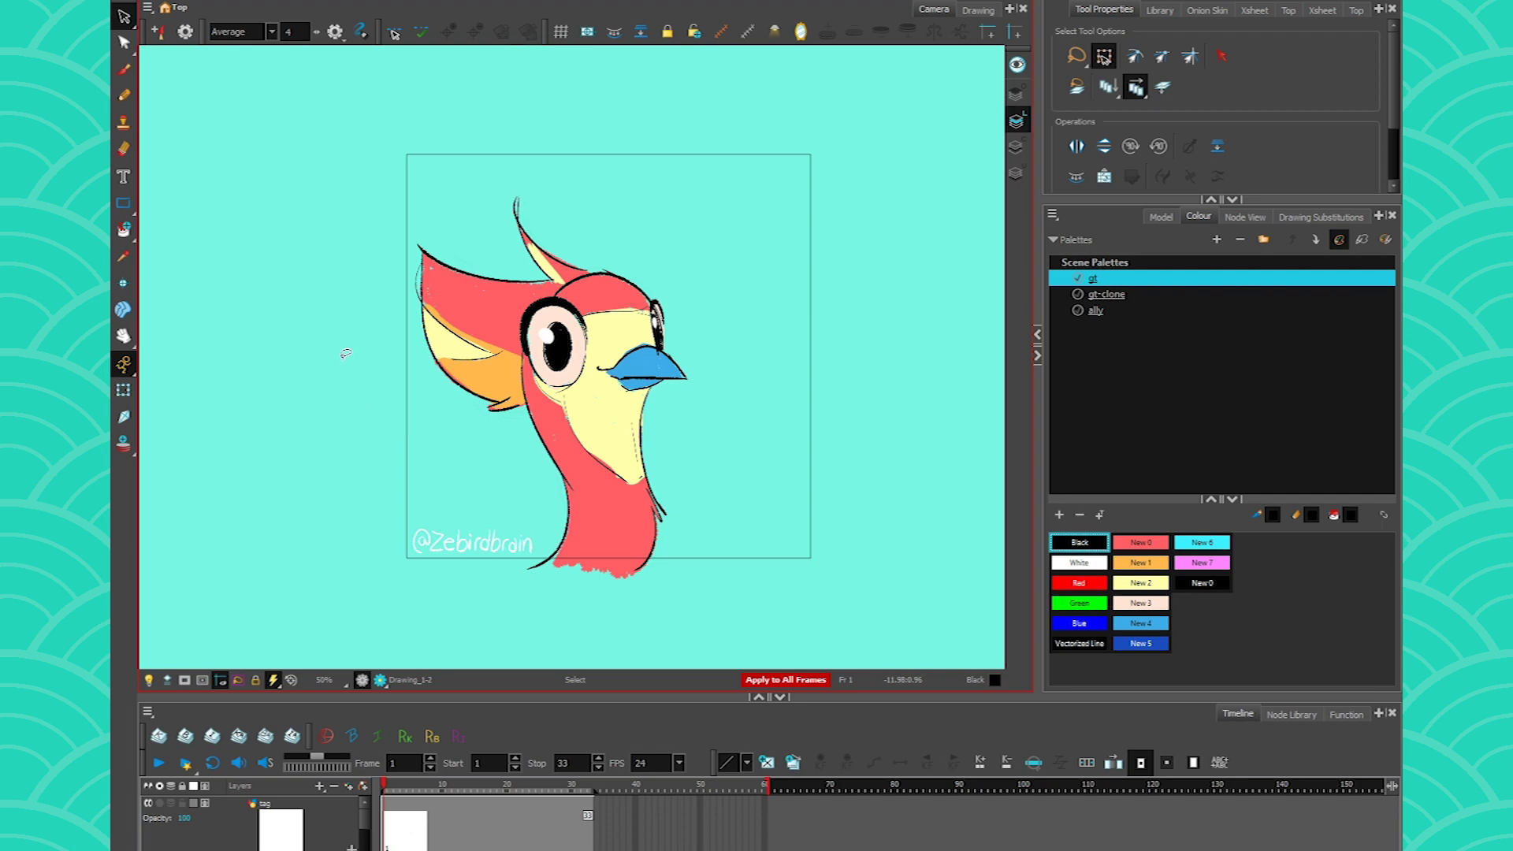
mouse_move(345, 353)
mouse_down()
mouse_move(882, 290)
mouse_move(371, 626)
mouse_move(317, 550)
mouse_move(321, 520)
mouse_up()
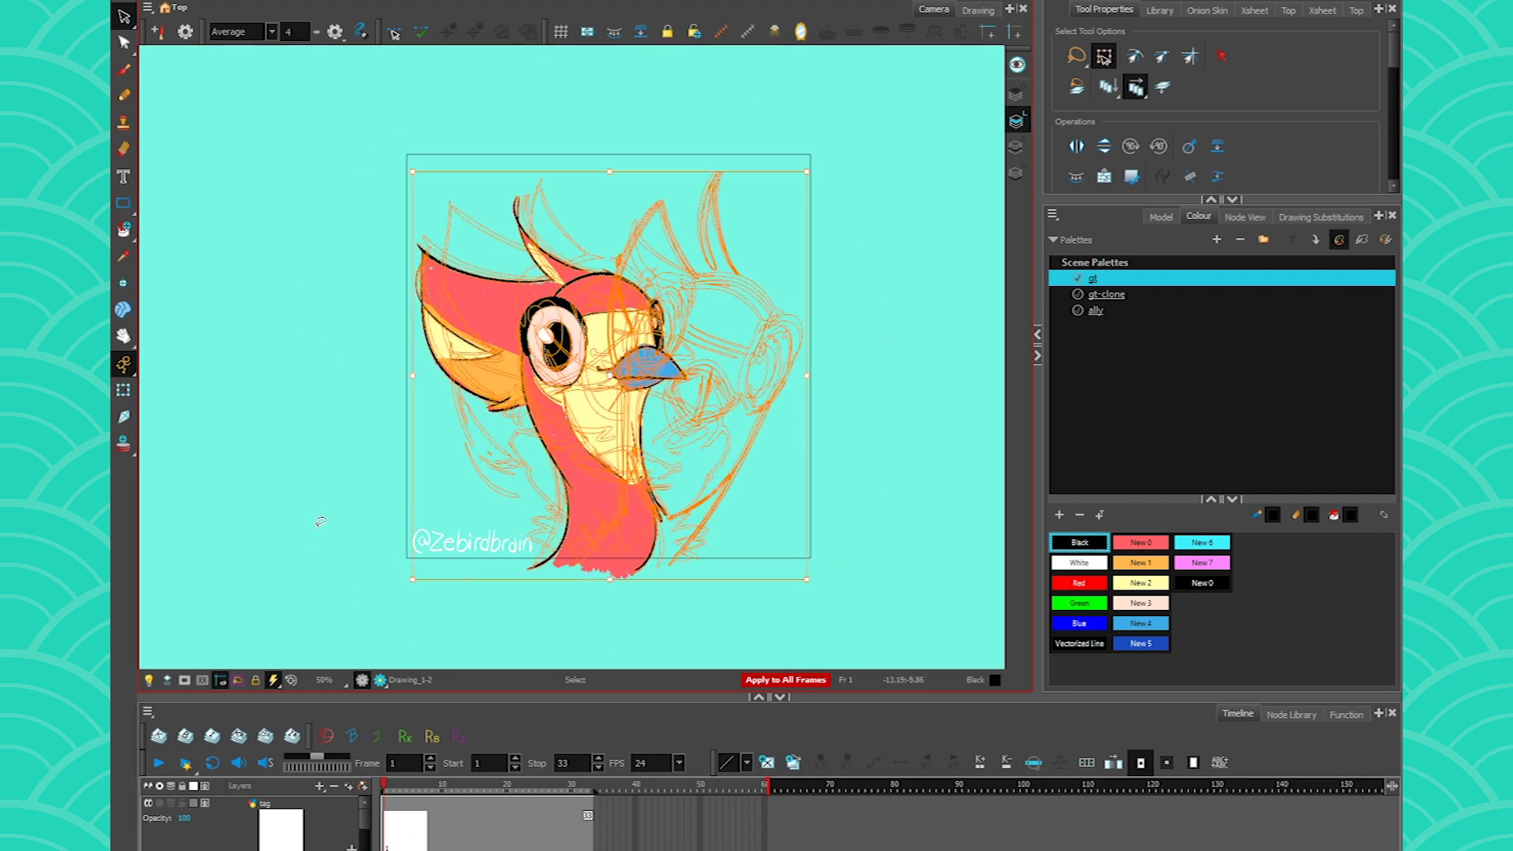
drag(544, 302, 555, 300)
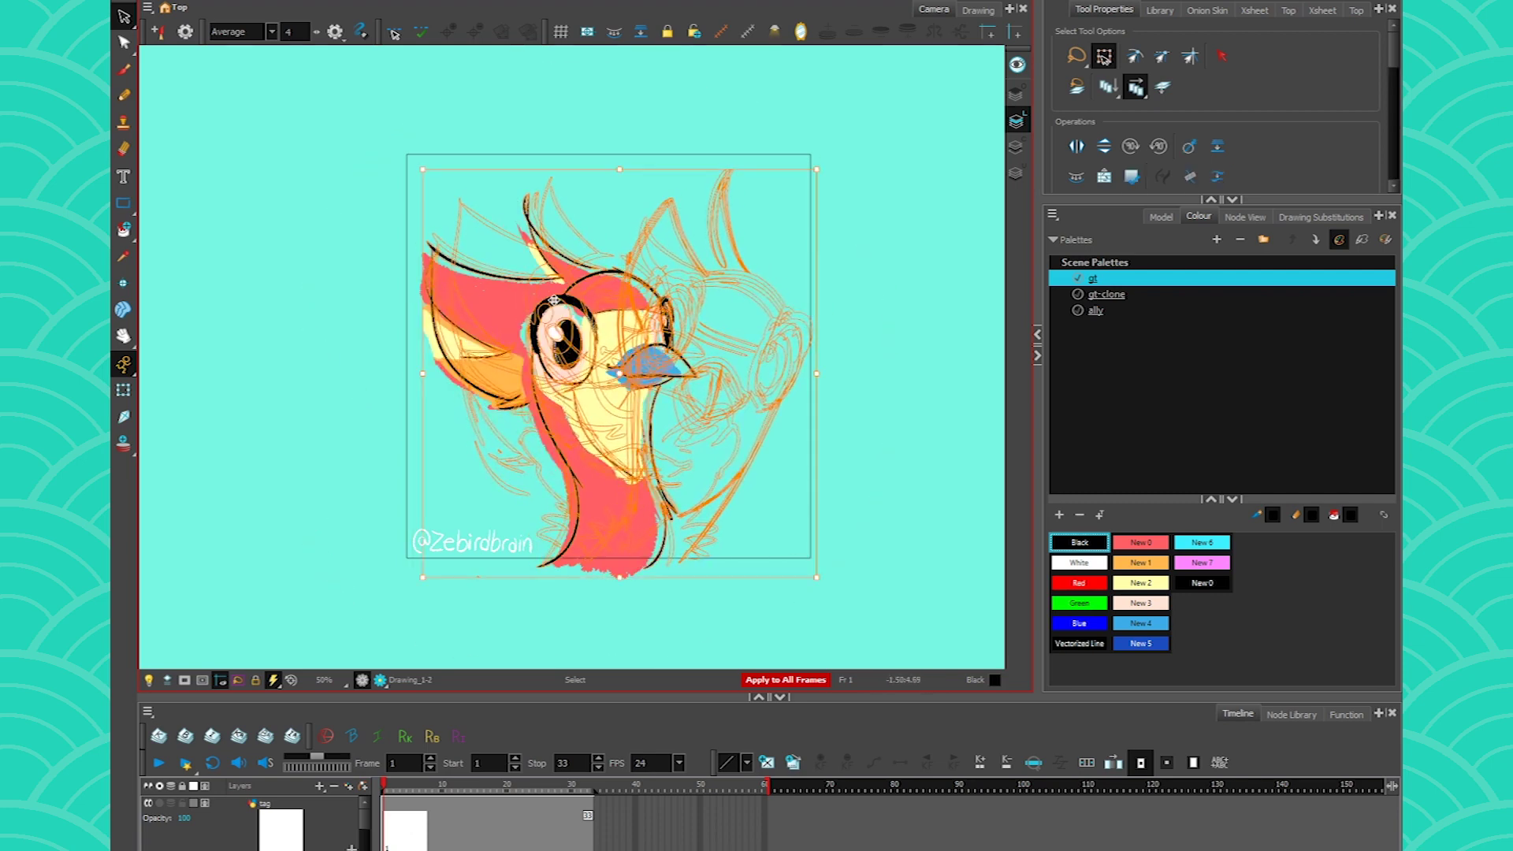
key(Delete)
key(2)
key(2)
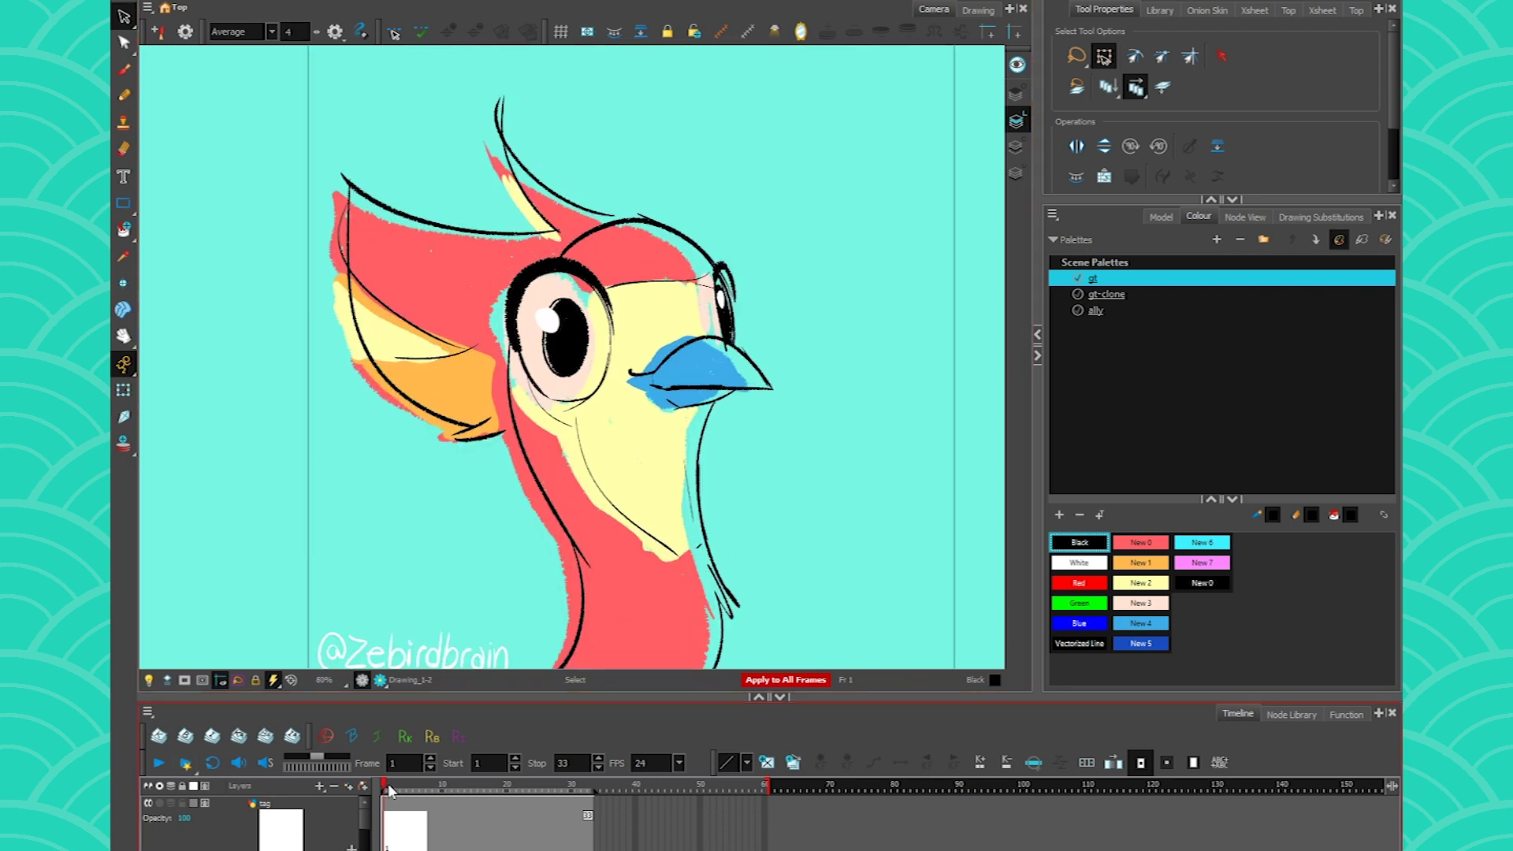
drag(389, 786, 500, 780)
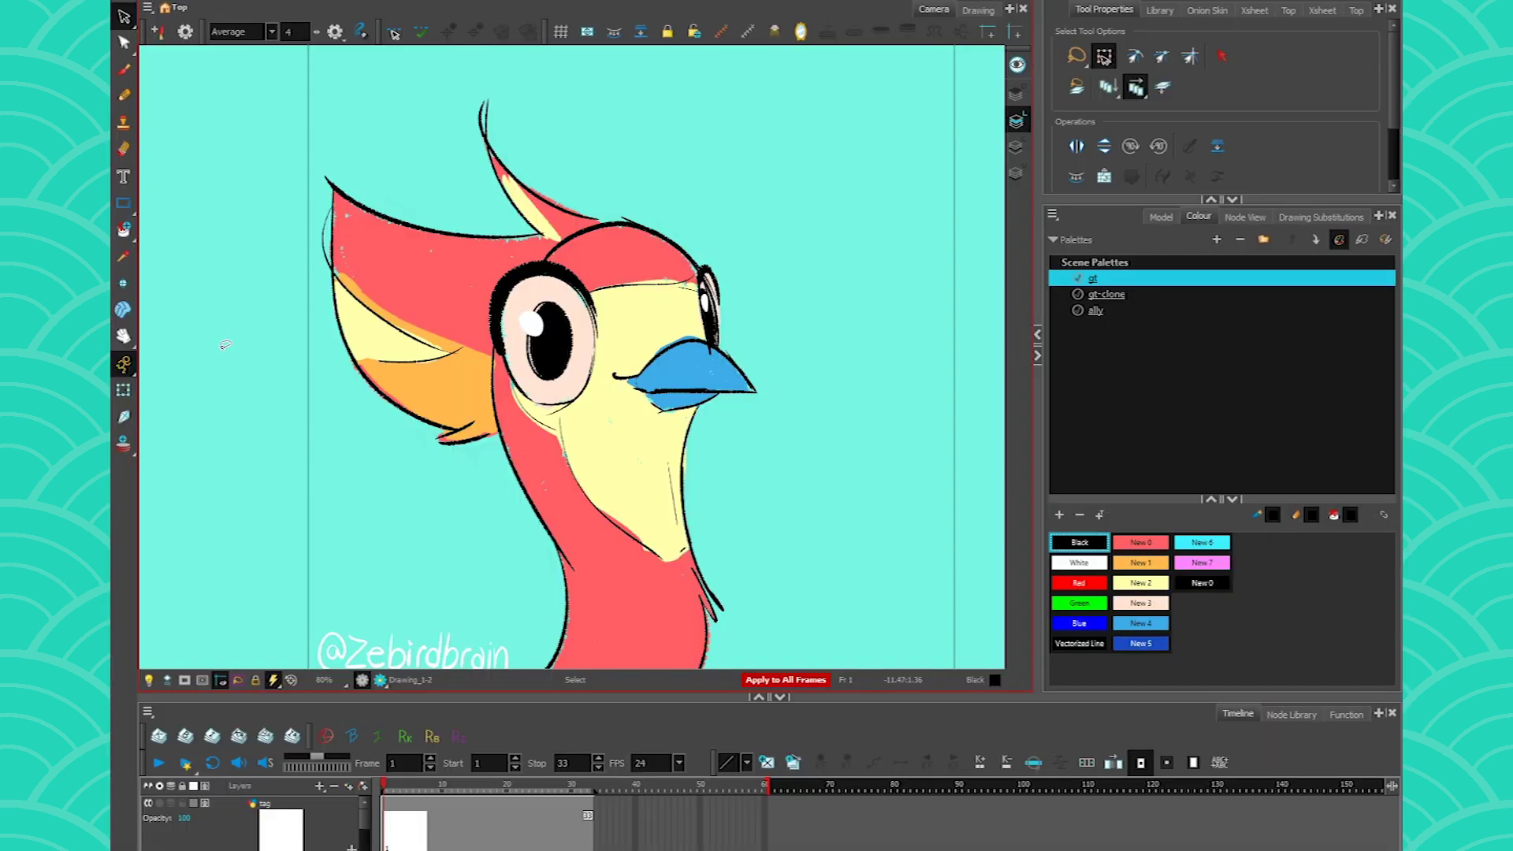
Step: Enable the onion skin and set its range to the next three drawings with no previous drawings
click(1206, 9)
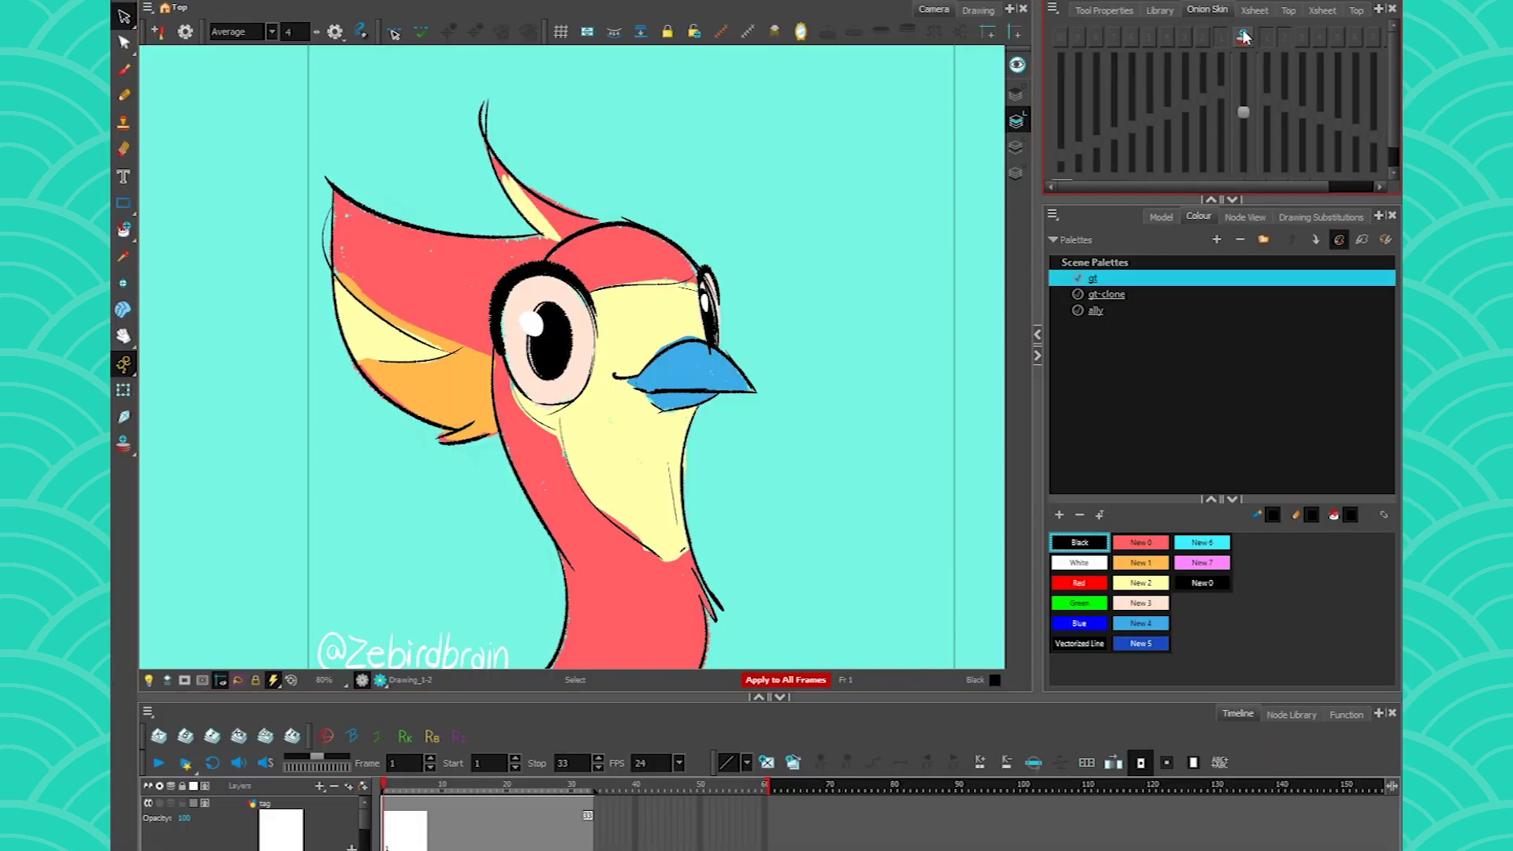
click(1244, 37)
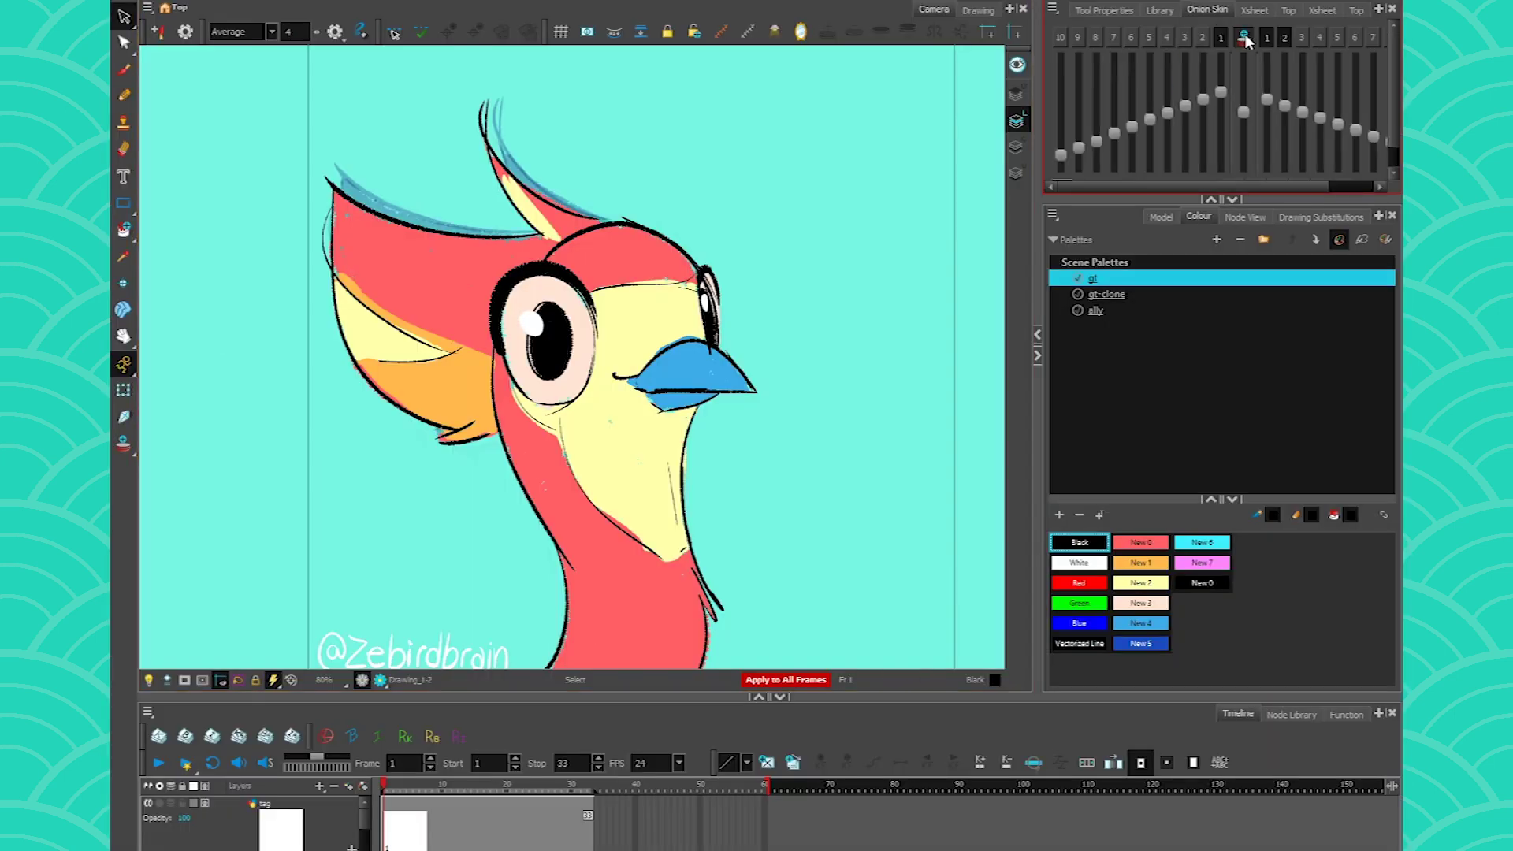
click(1302, 37)
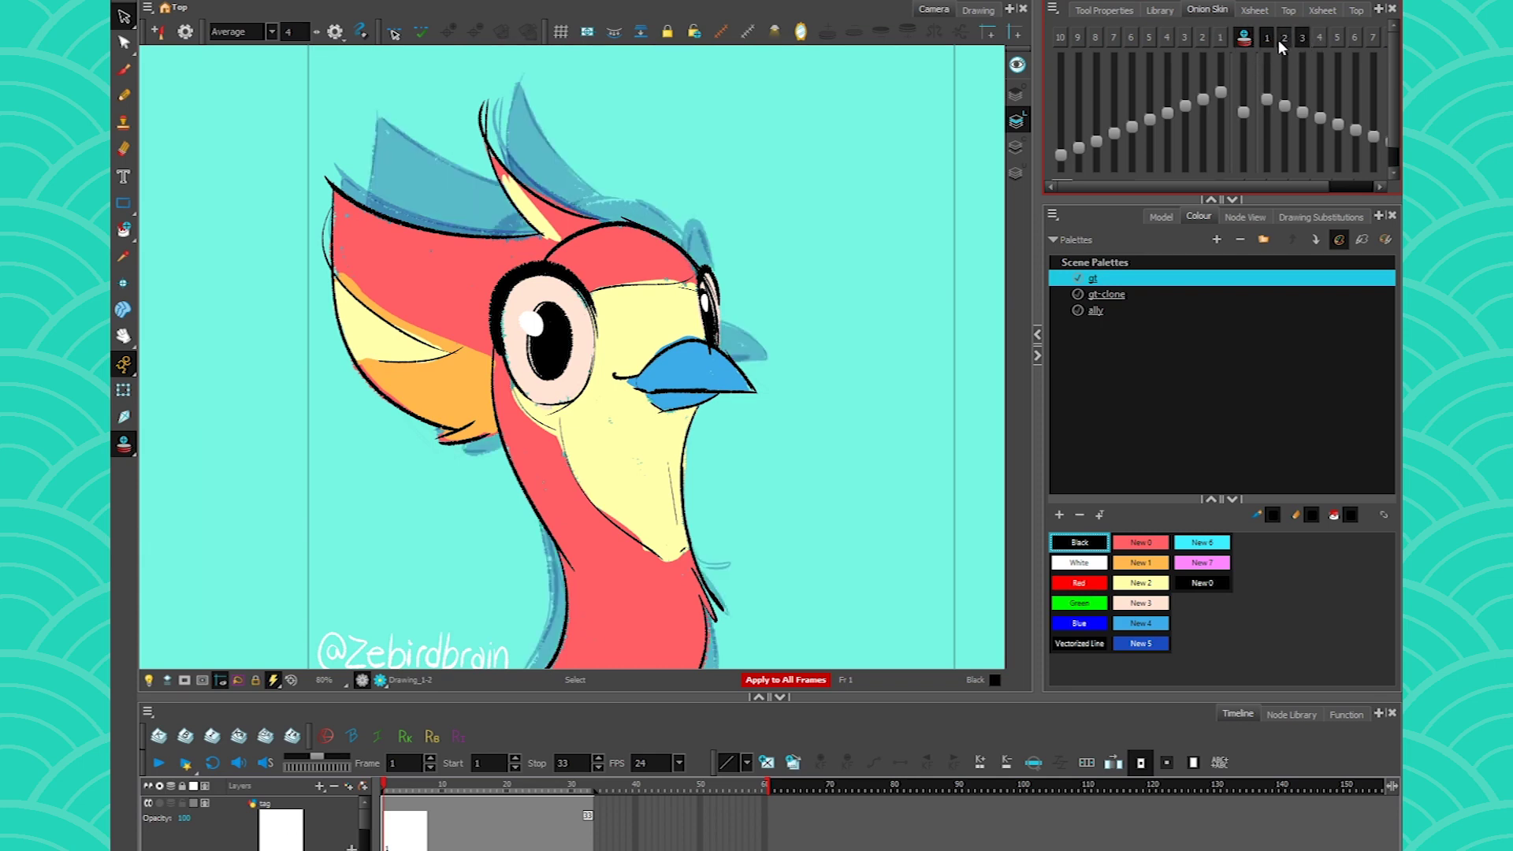
Step: Switch the Select tool's multi-frame mode to Apply to Onion Skin Range and return to the onion skin settings
click(1103, 10)
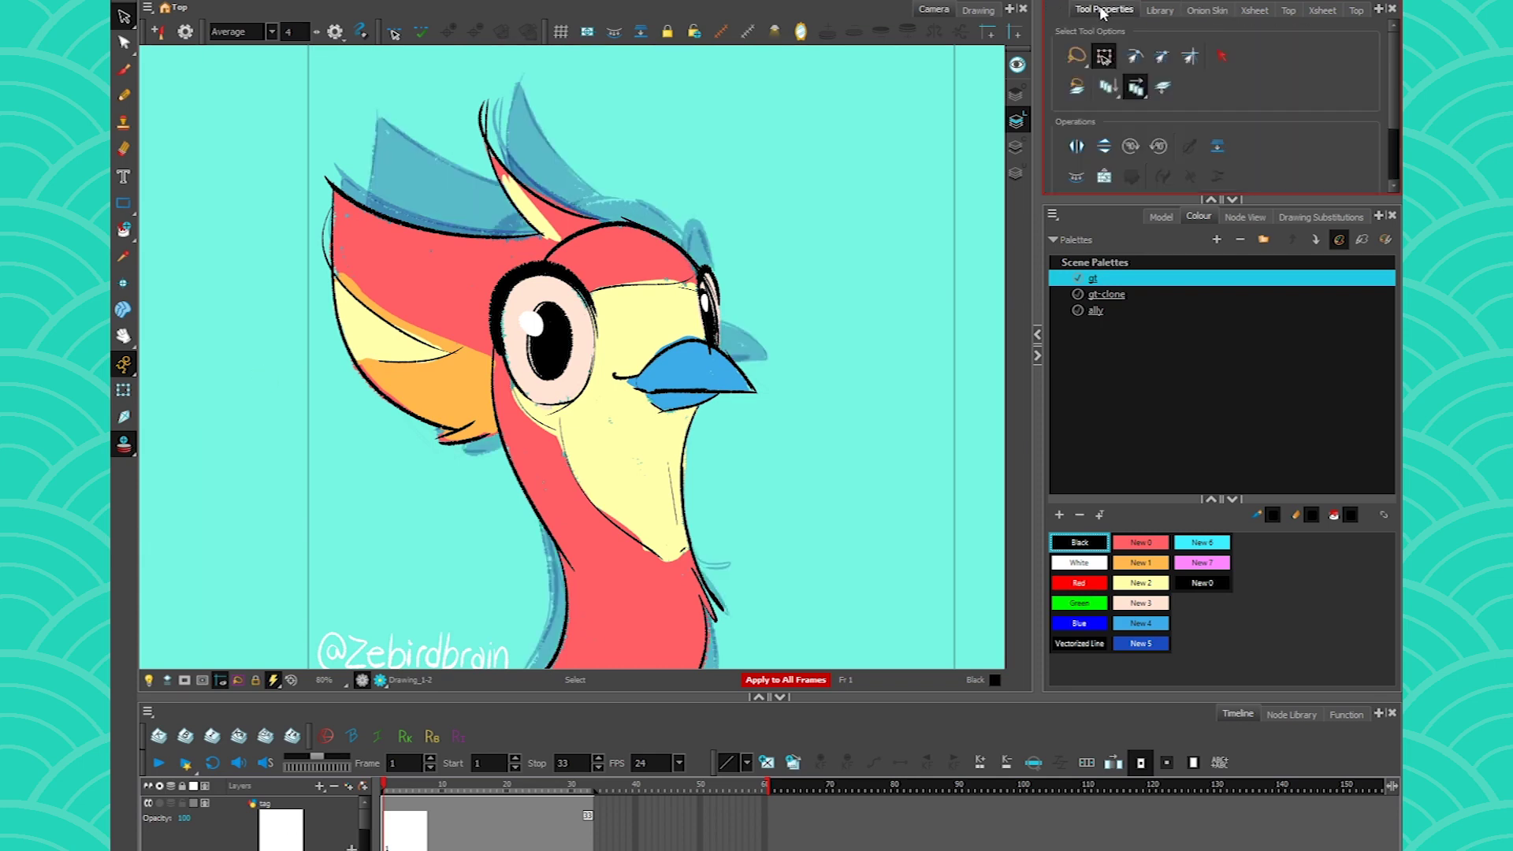
click(1136, 89)
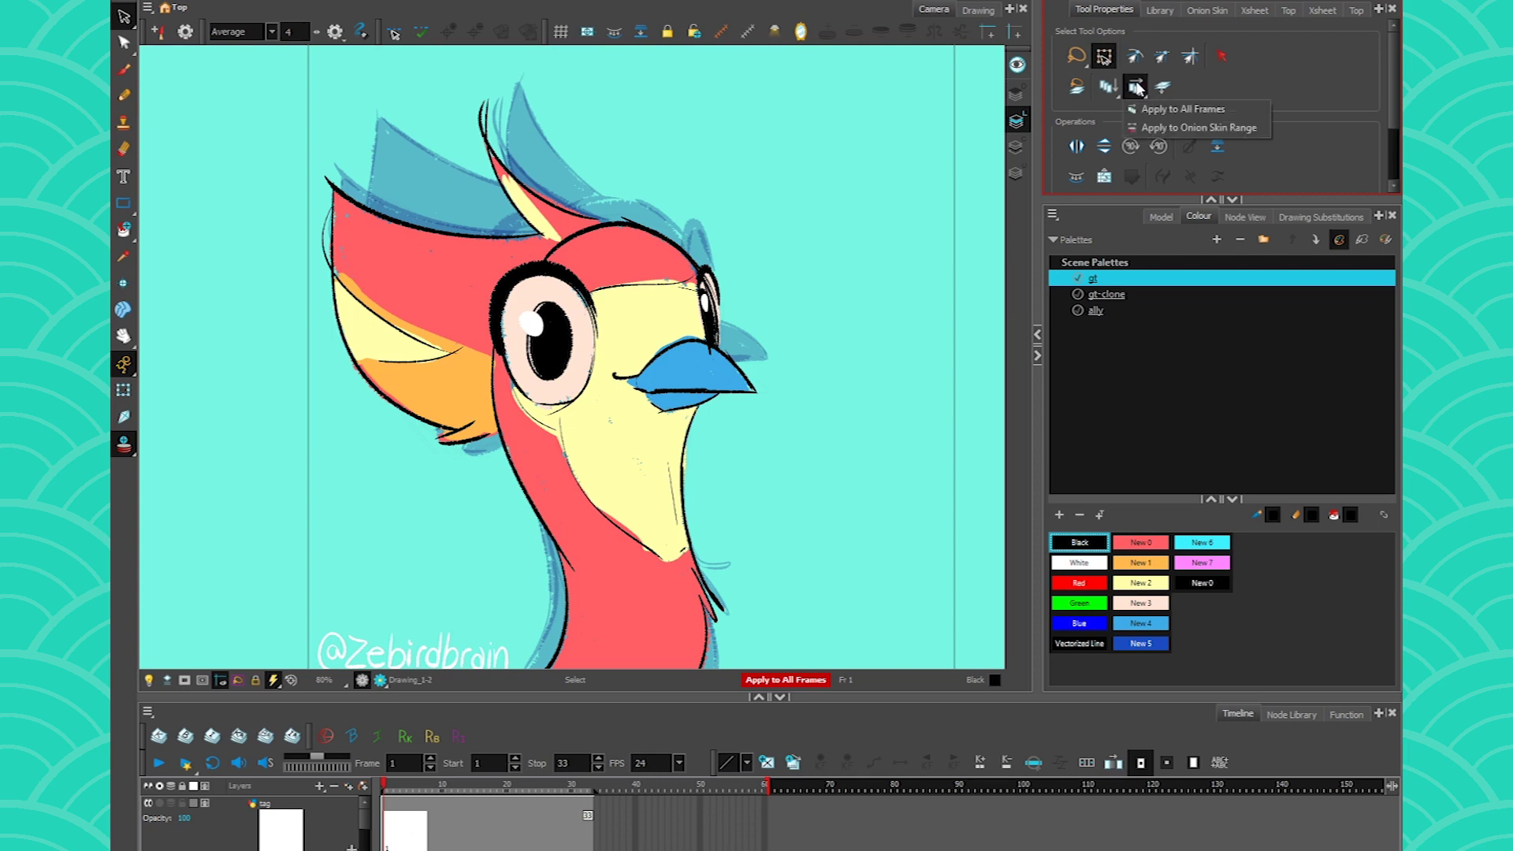
click(1143, 129)
click(1206, 9)
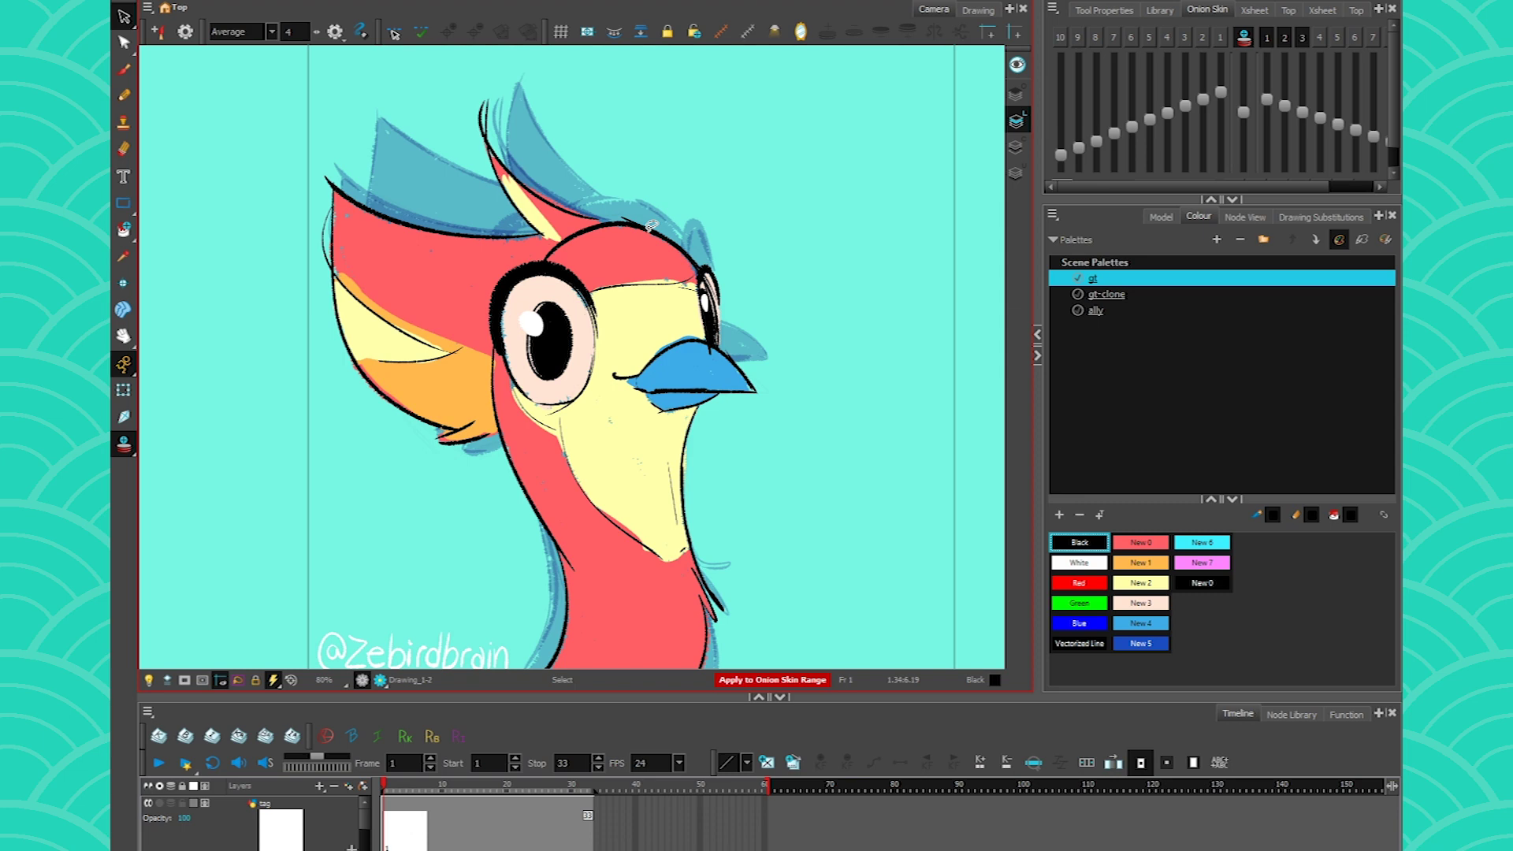
Step: Lasso the bird's line art within the onion skin range, shift it well to the right, and scrub through the frames to check
mouse_move(206, 275)
mouse_down()
mouse_move(224, 457)
mouse_move(213, 410)
mouse_up()
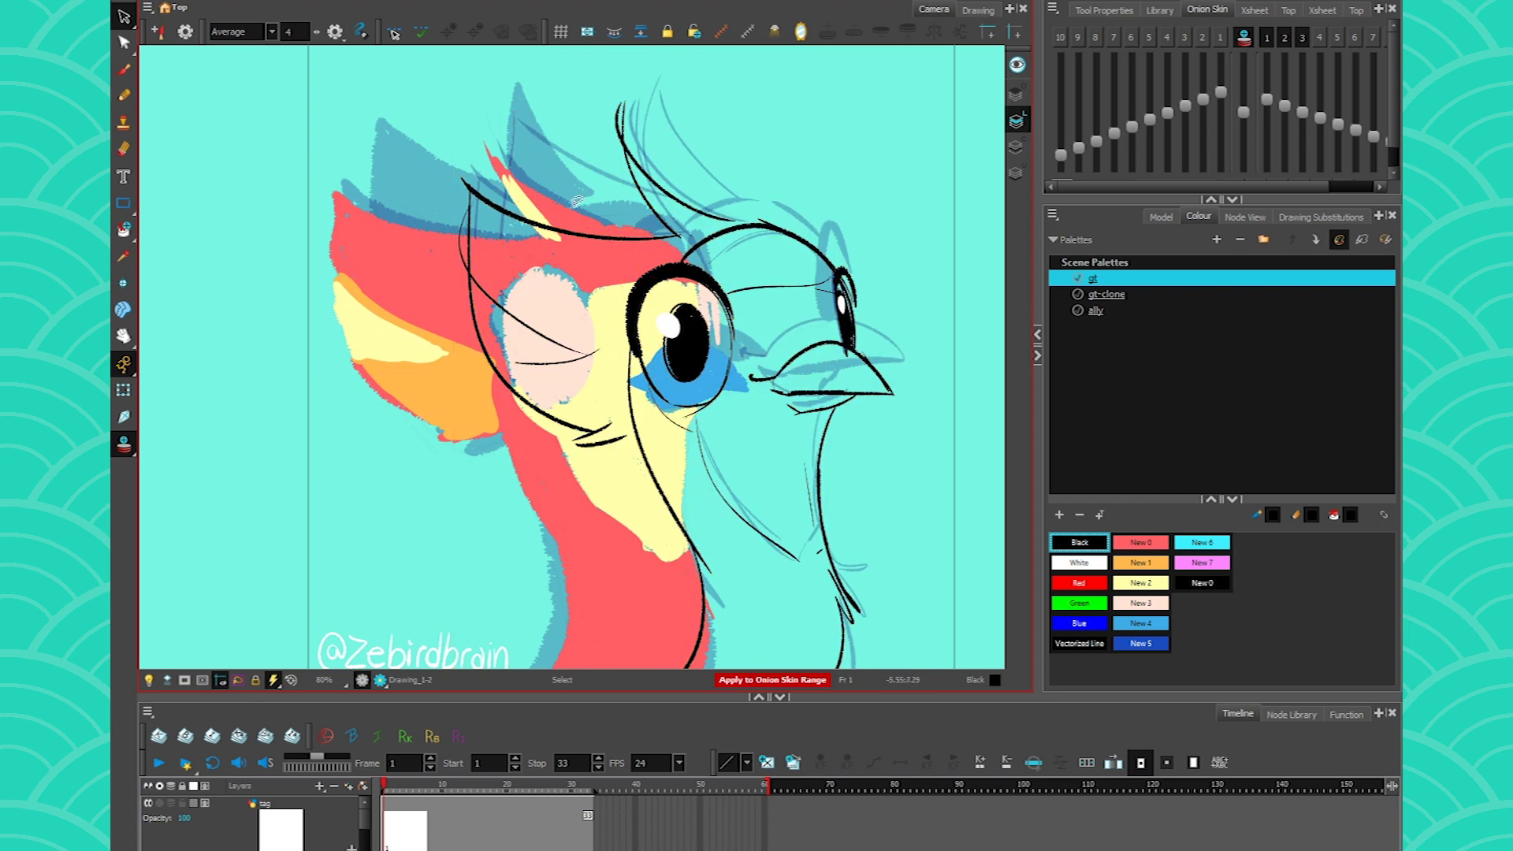
click(124, 390)
key(Escape)
drag(390, 791, 436, 792)
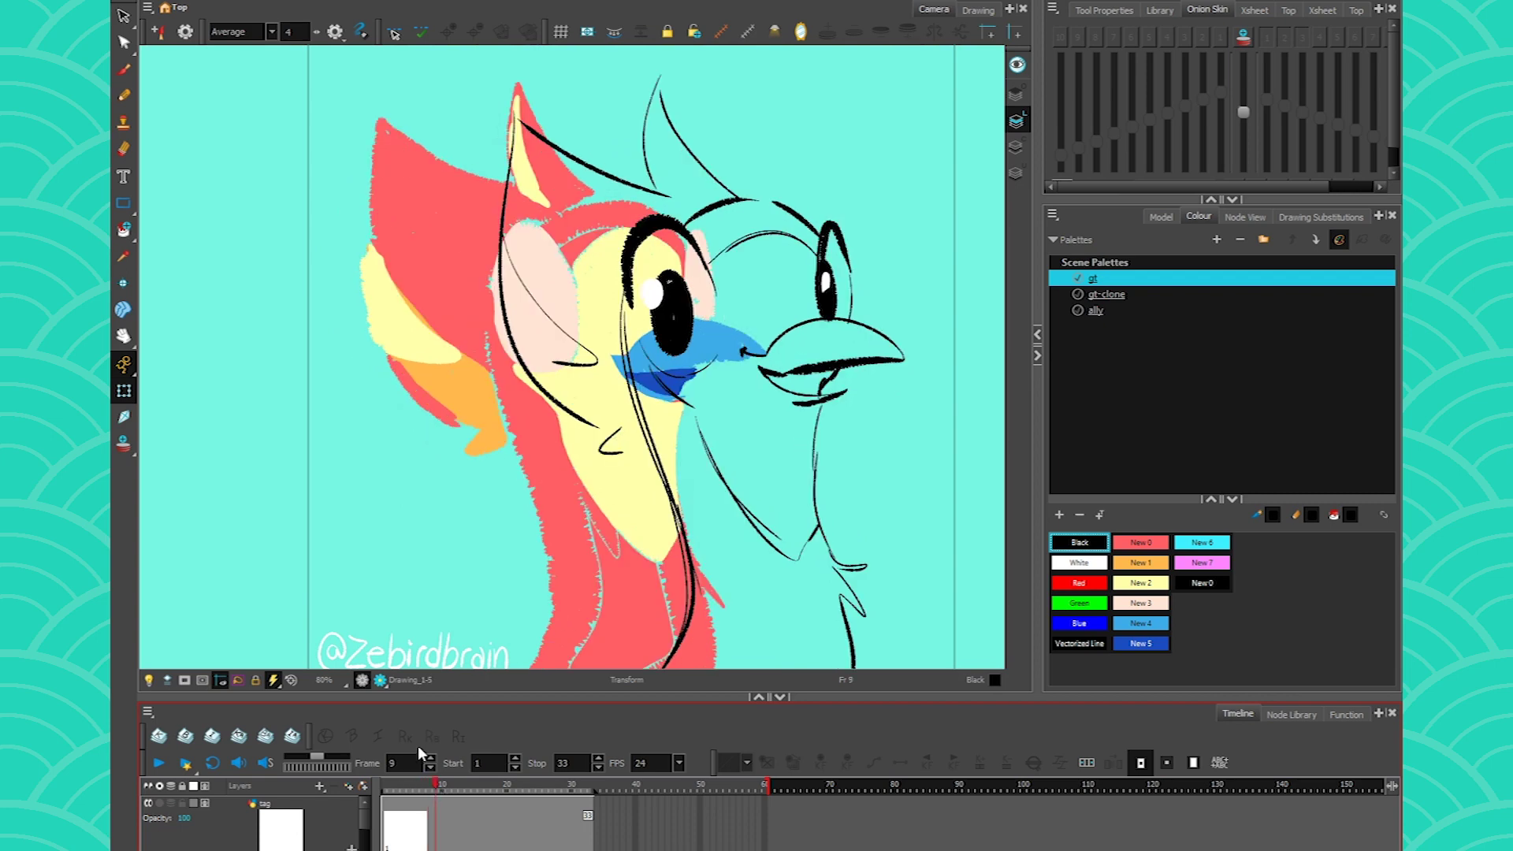
drag(436, 787, 502, 788)
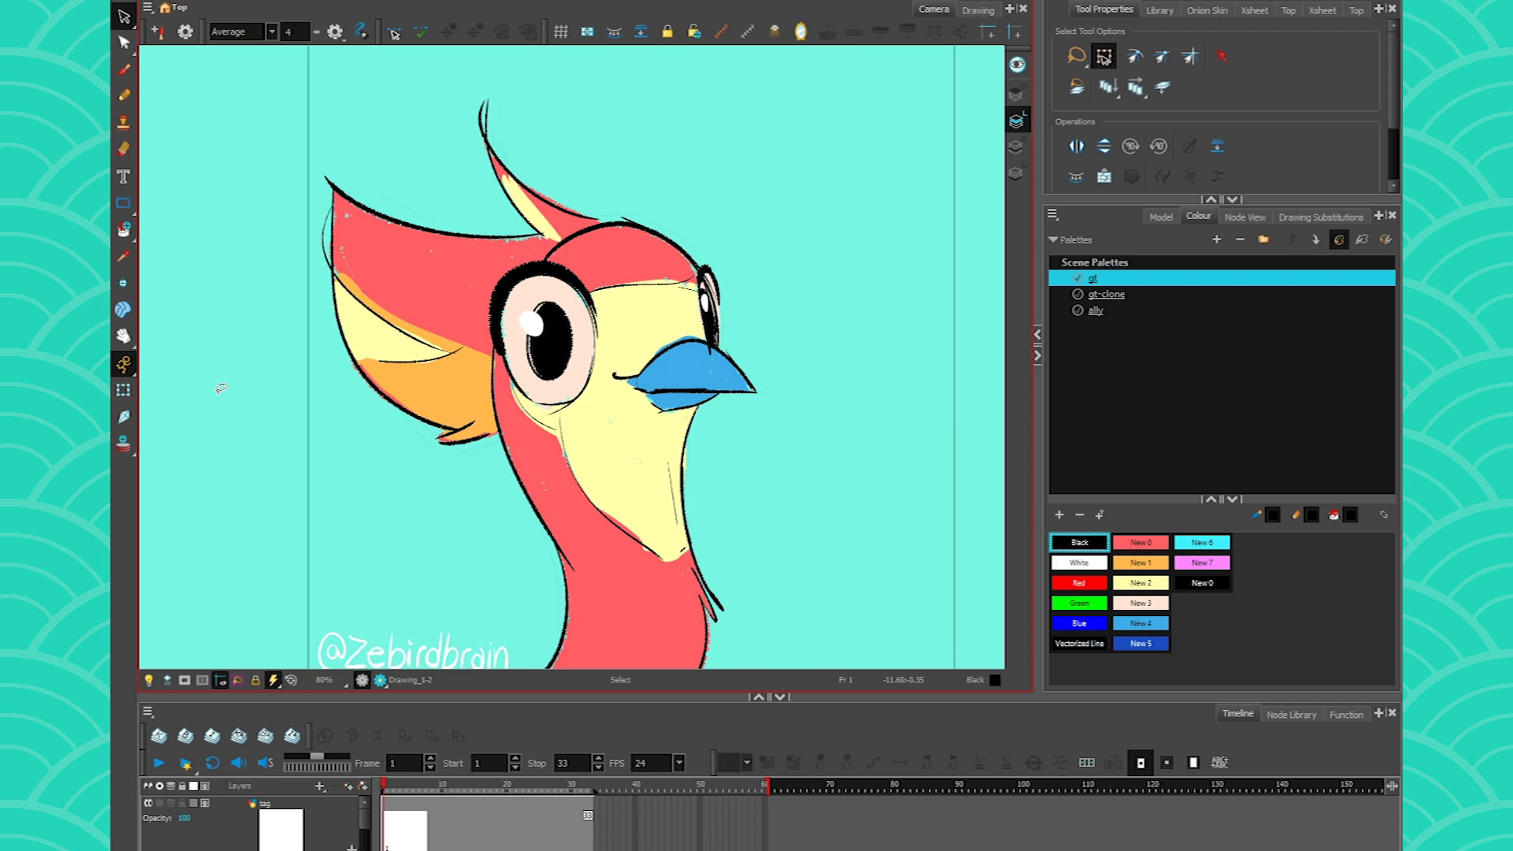
Step: Toggle the Apply to All Frames mode on the Select tool
click(1136, 86)
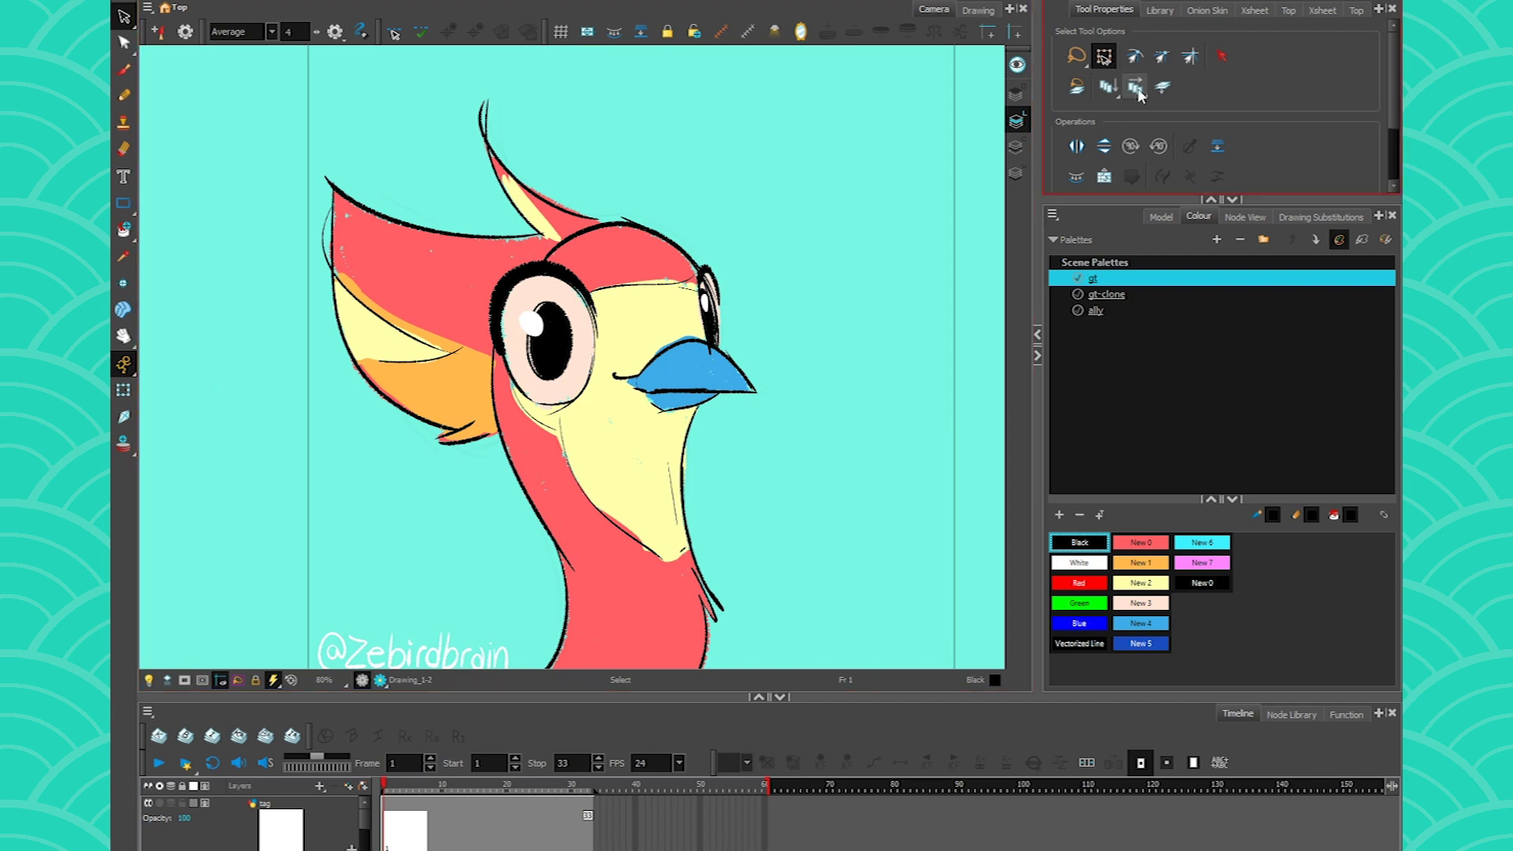
click(1132, 89)
click(124, 17)
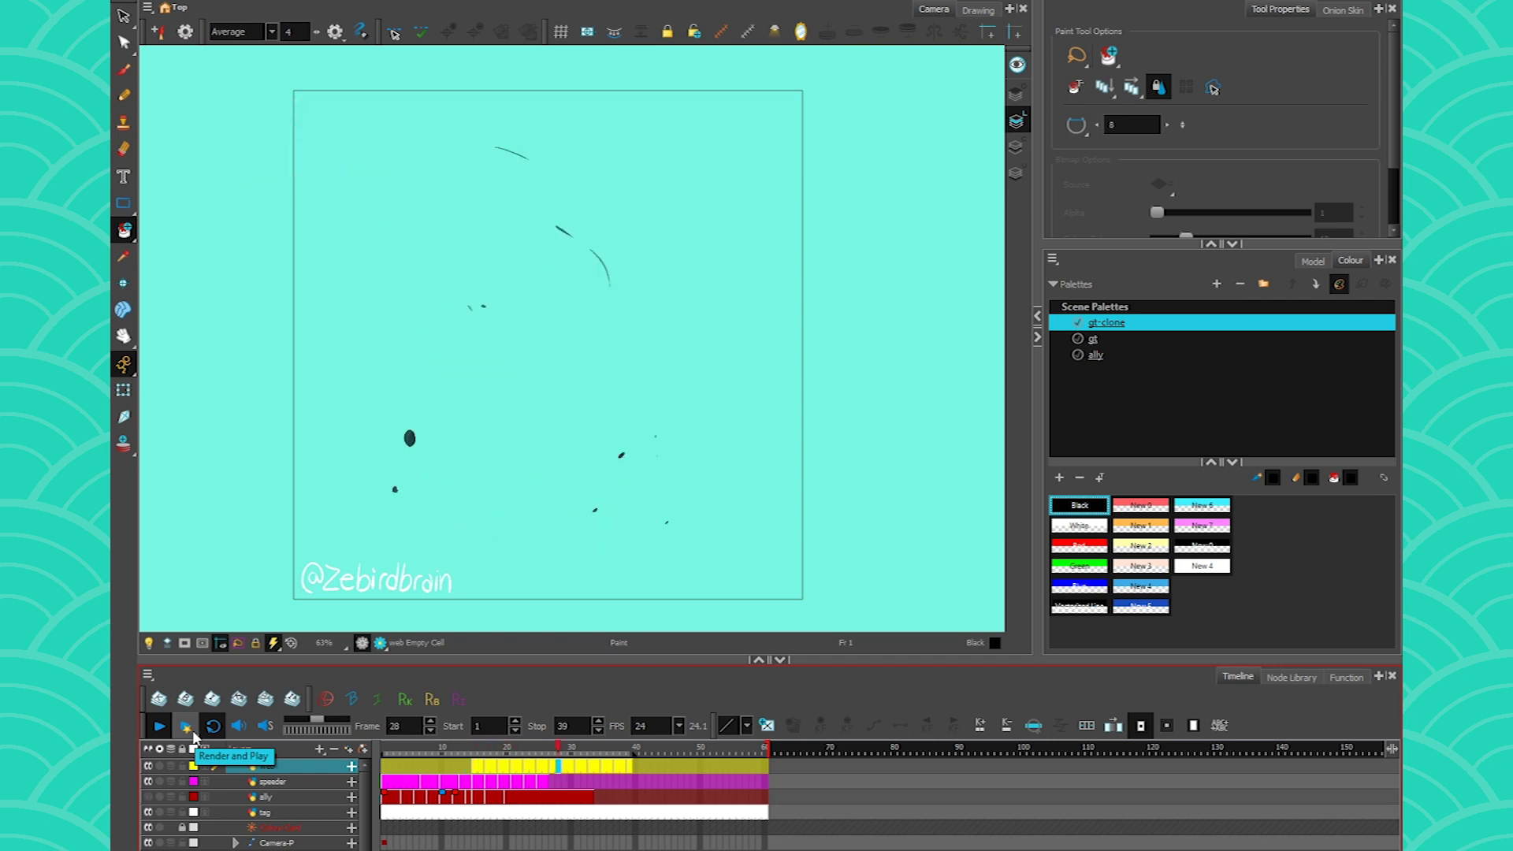
Step: Try recolouring the gt-clone palette's Black swatch to white while the animation plays
click(1070, 502)
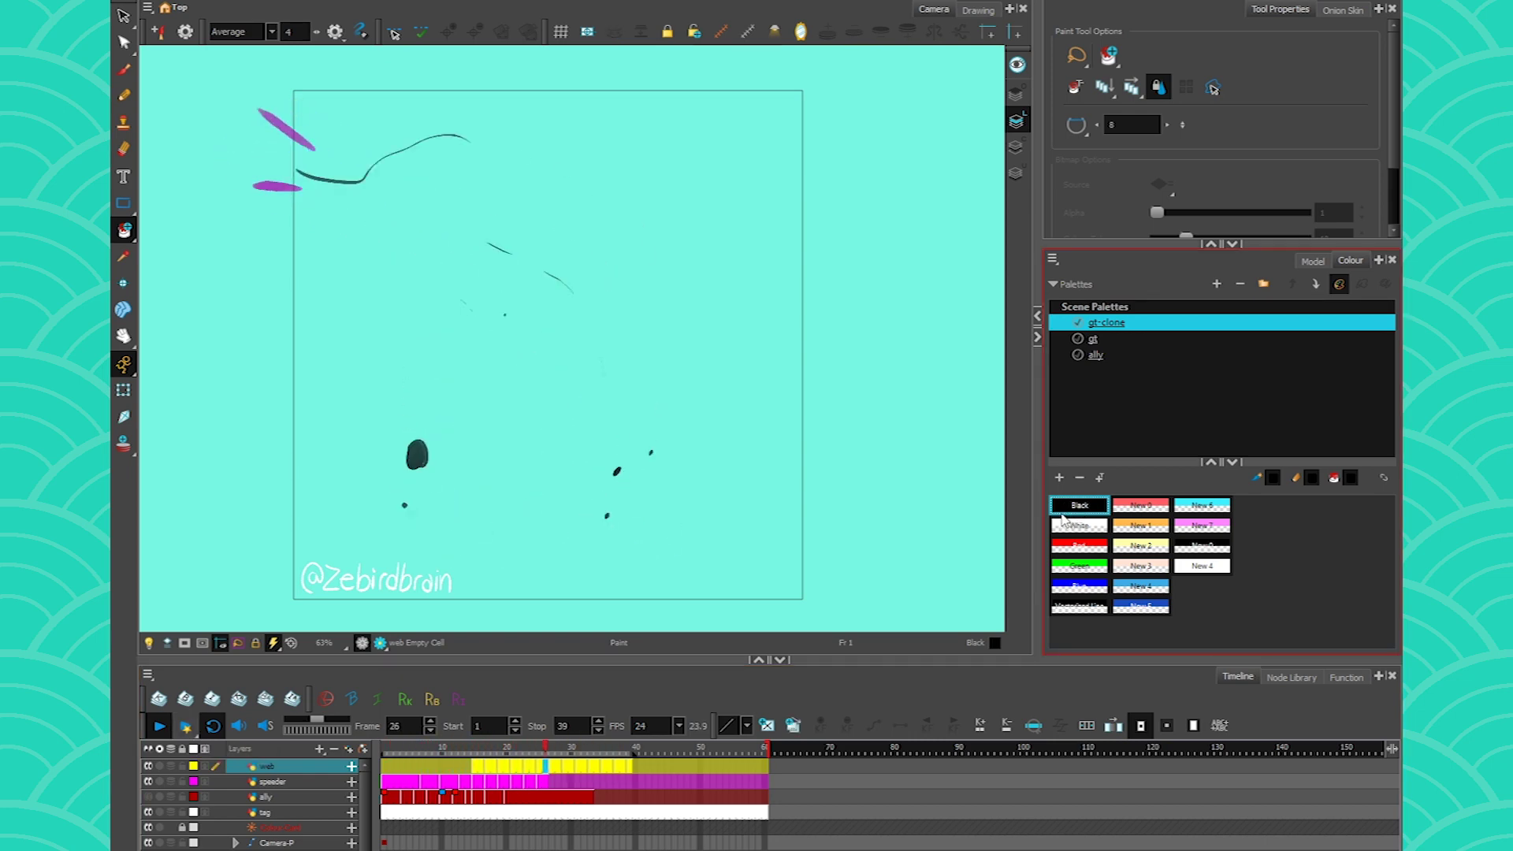
double_click(1082, 512)
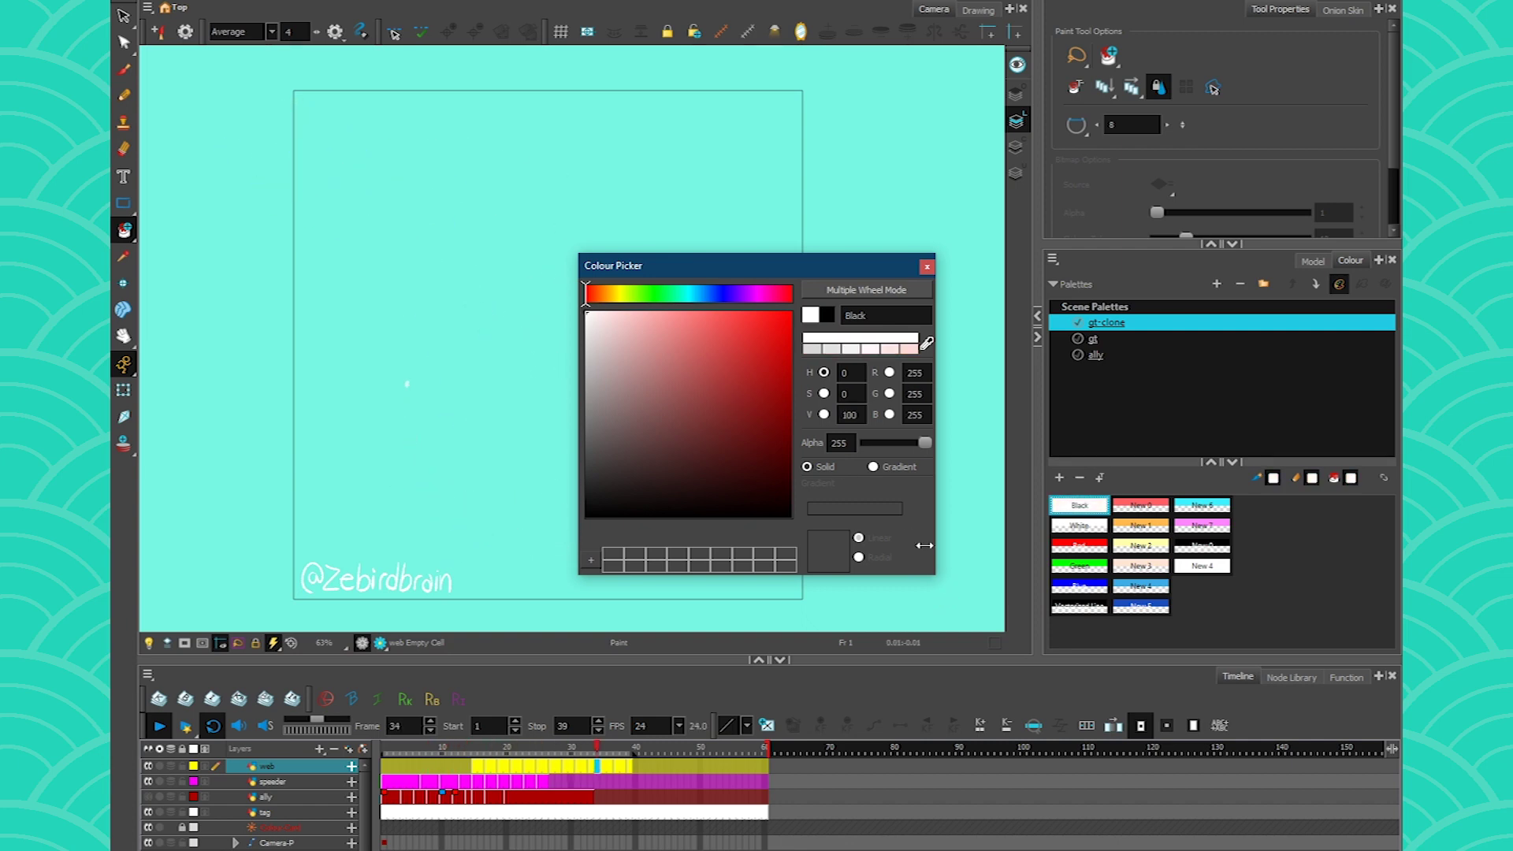
drag(747, 265, 911, 269)
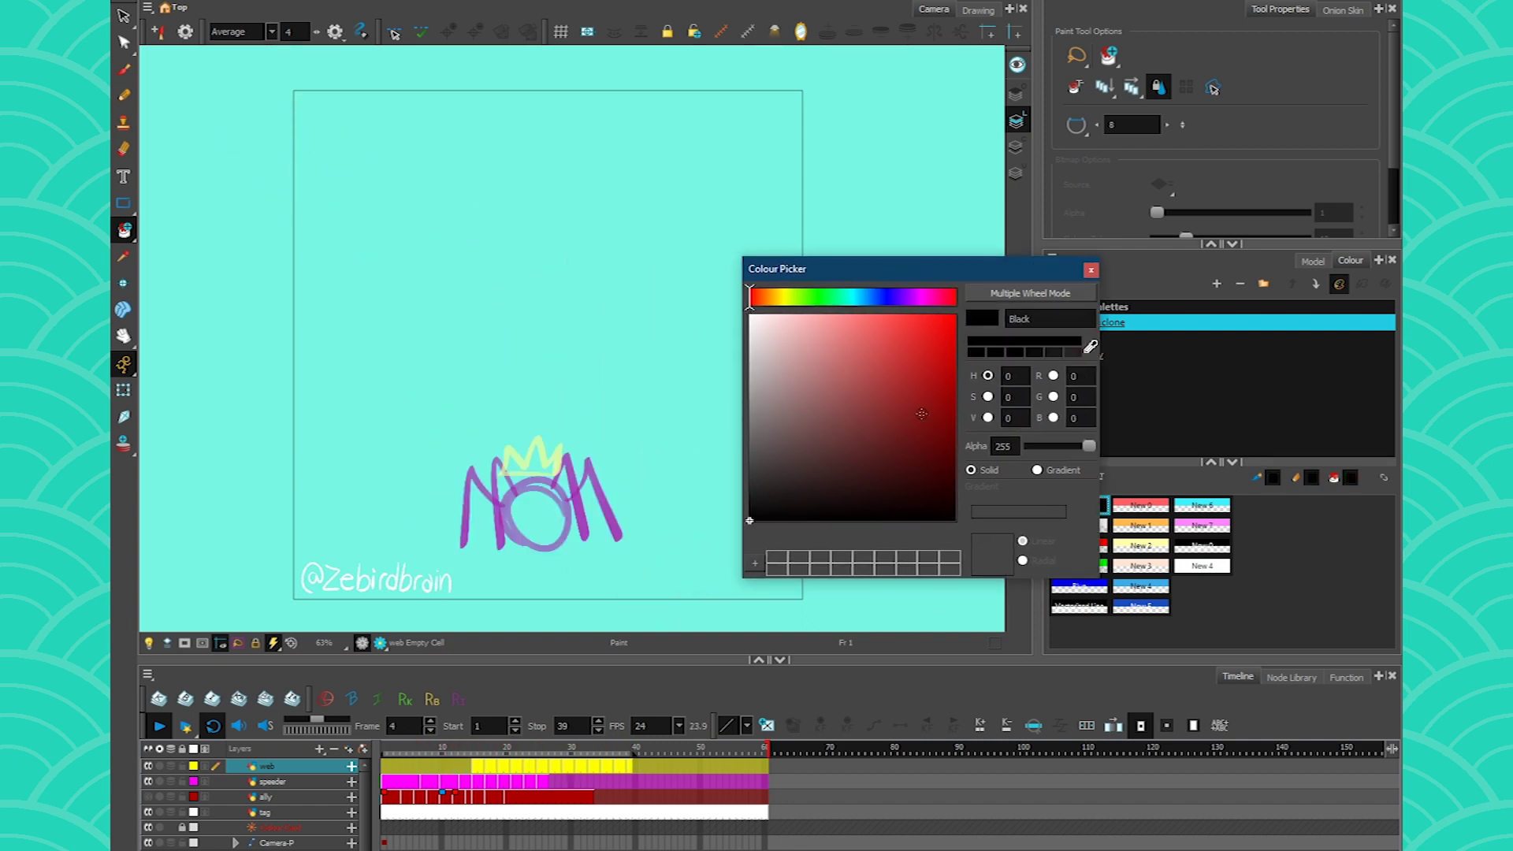
click(1091, 269)
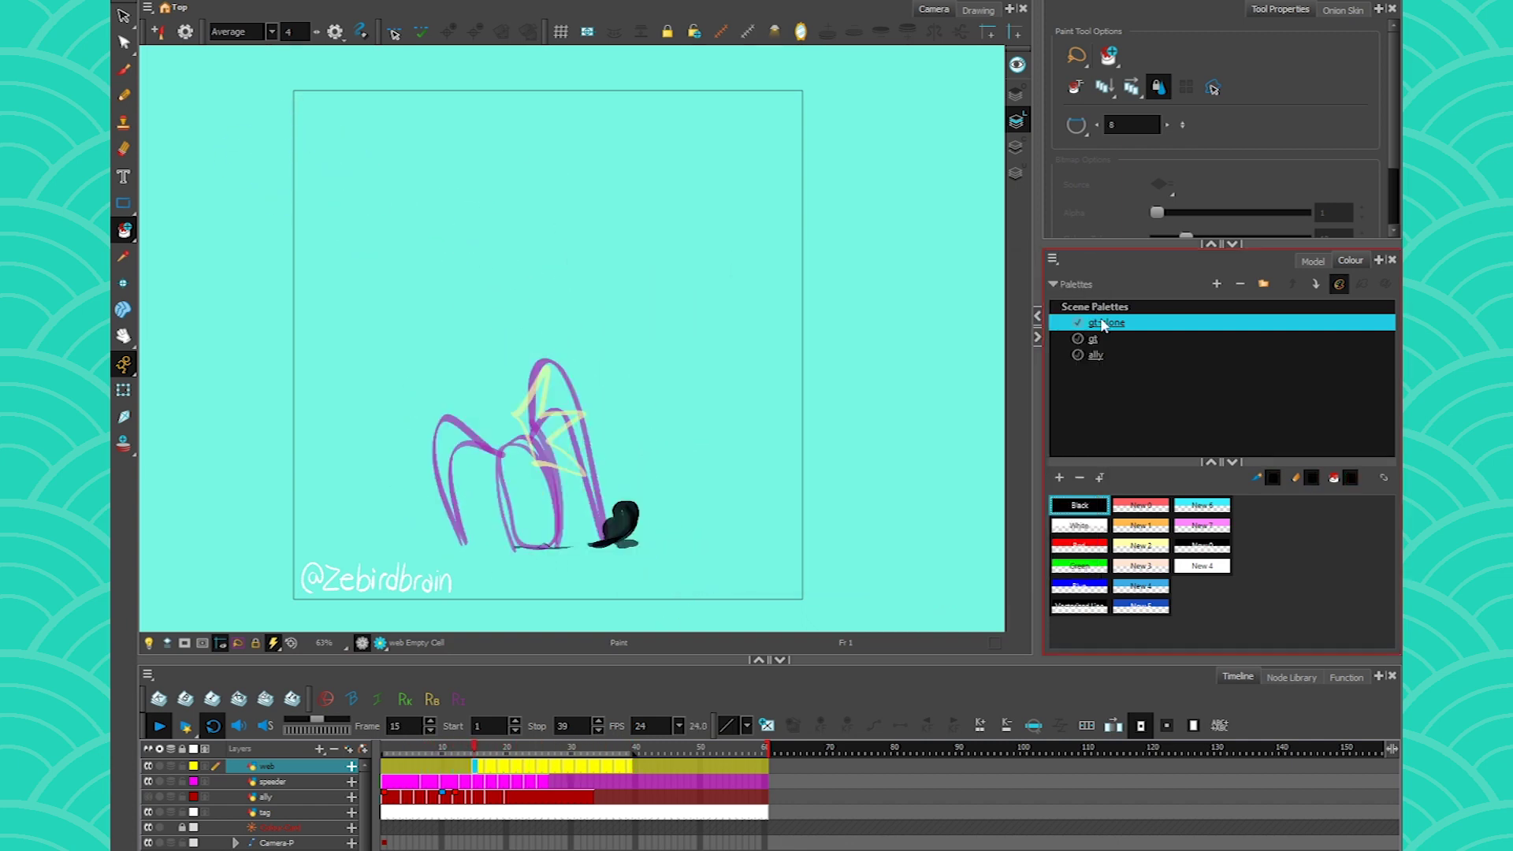
Step: Select the white New 4 swatch, stop the playback and return to frame 1
click(1196, 569)
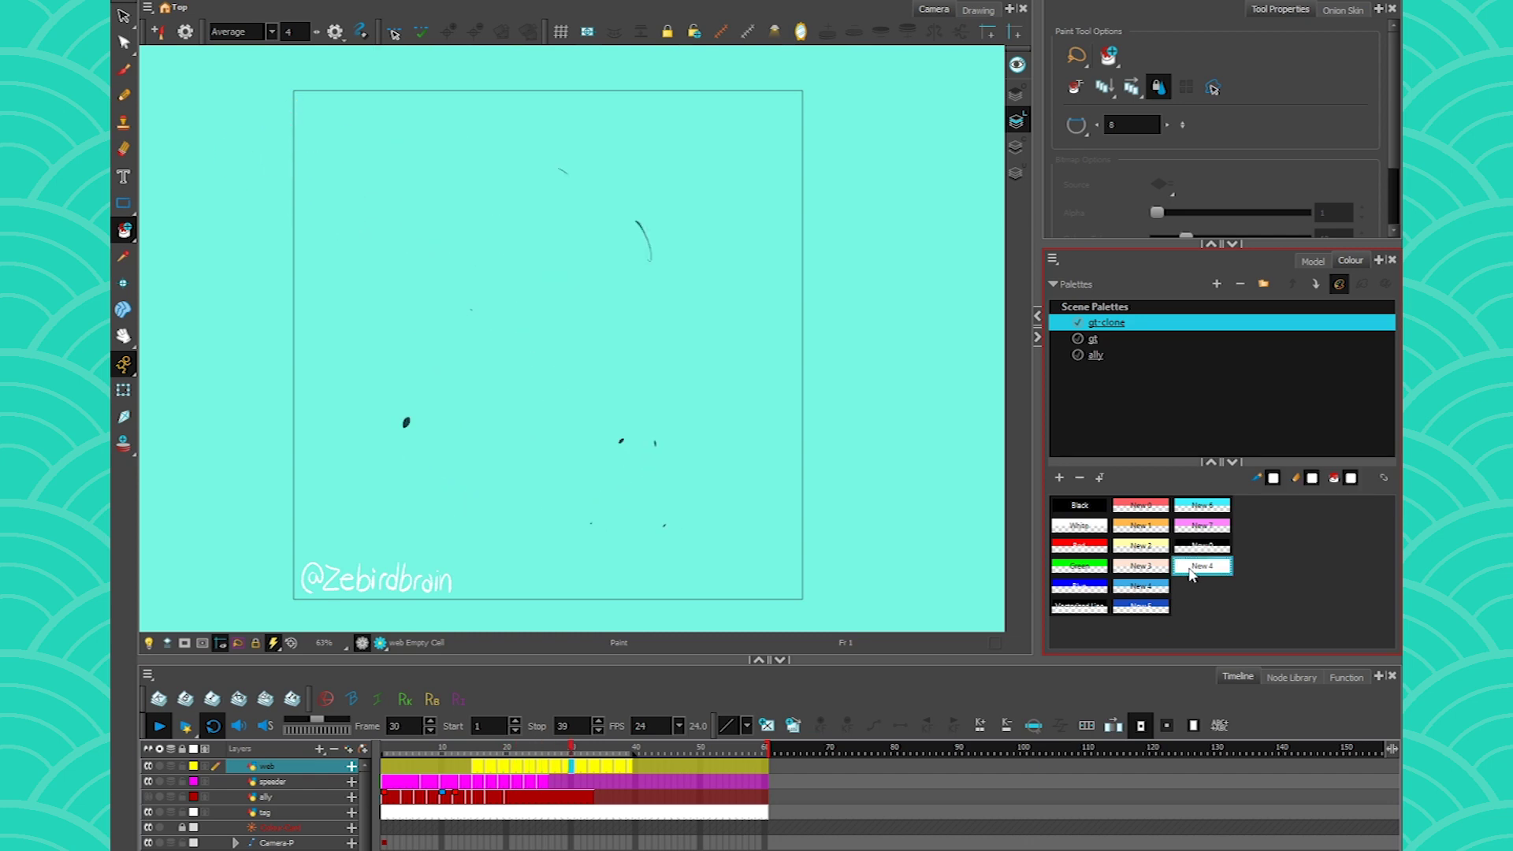
click(155, 732)
drag(430, 750, 364, 746)
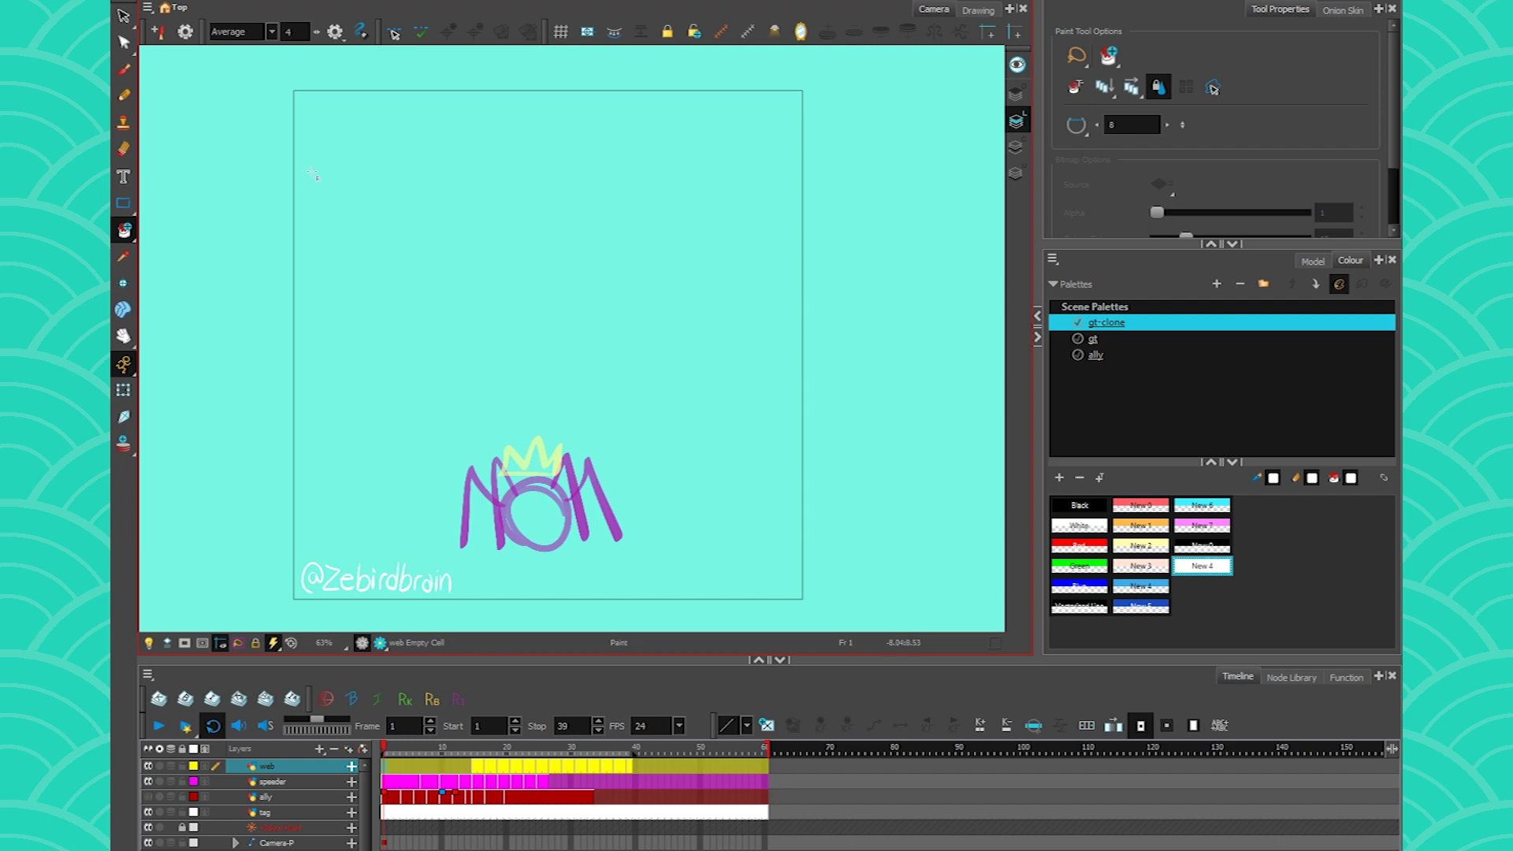
Step: Turn on Apply to All Frames for painting and choose the Repaint tool
click(1133, 88)
click(126, 232)
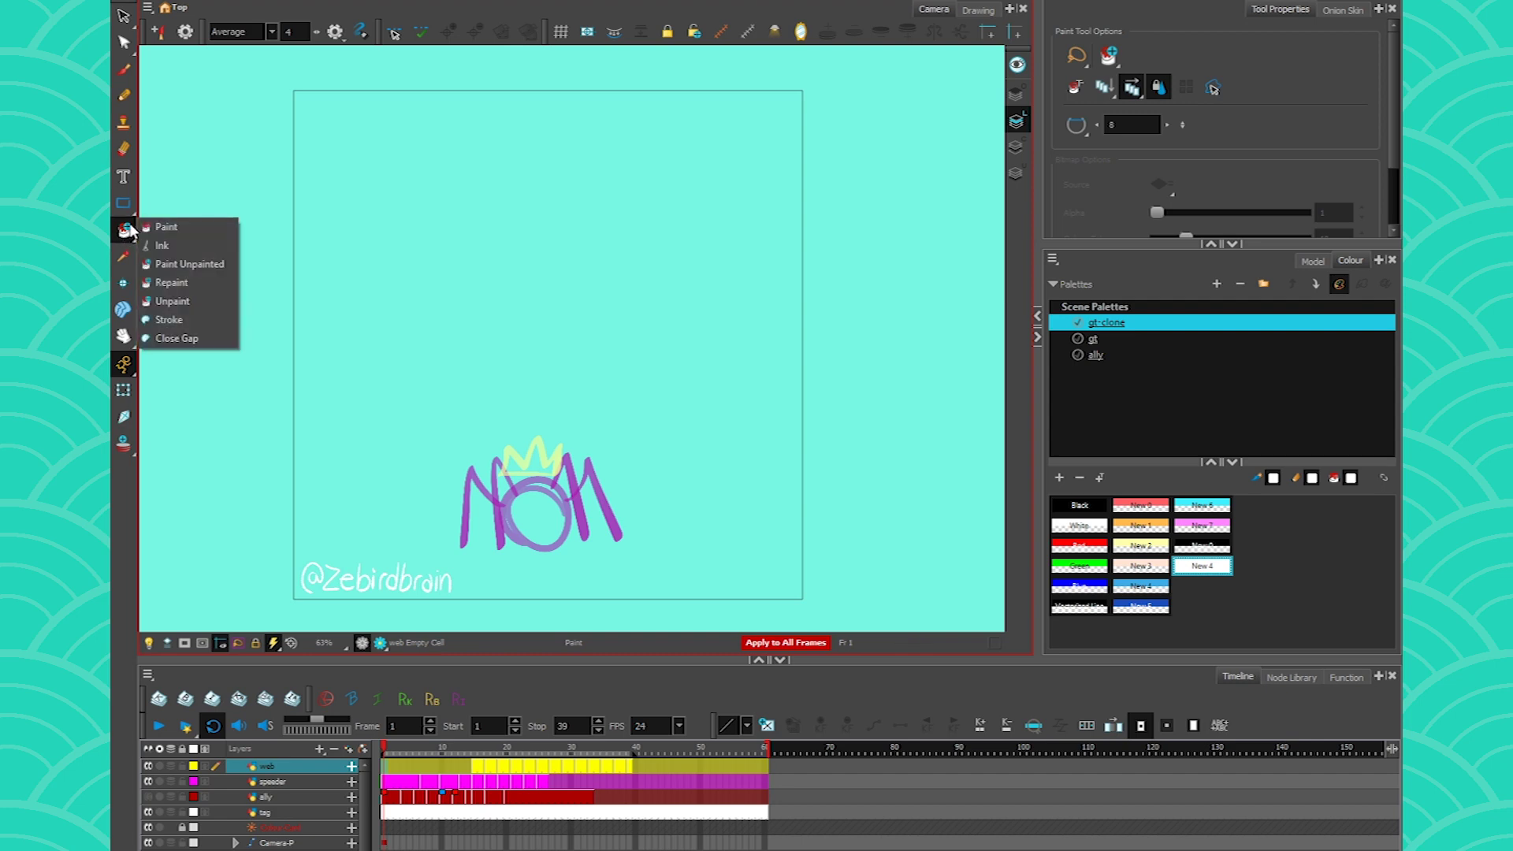
click(203, 284)
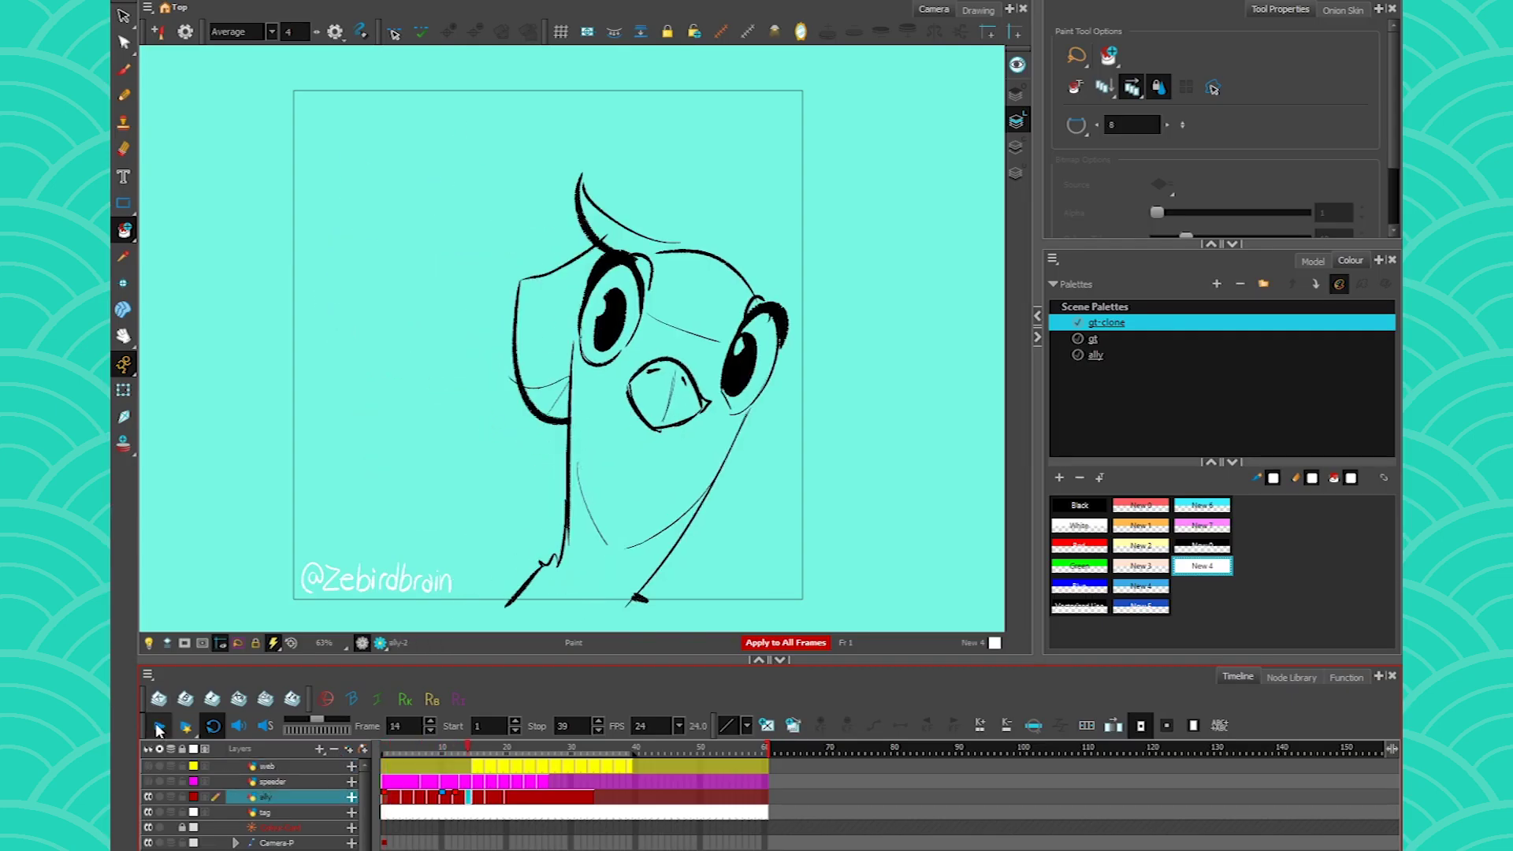
Step: Stop the playback at frame 1 and add a new yellow colour swatch to the gt-clone palette
click(159, 728)
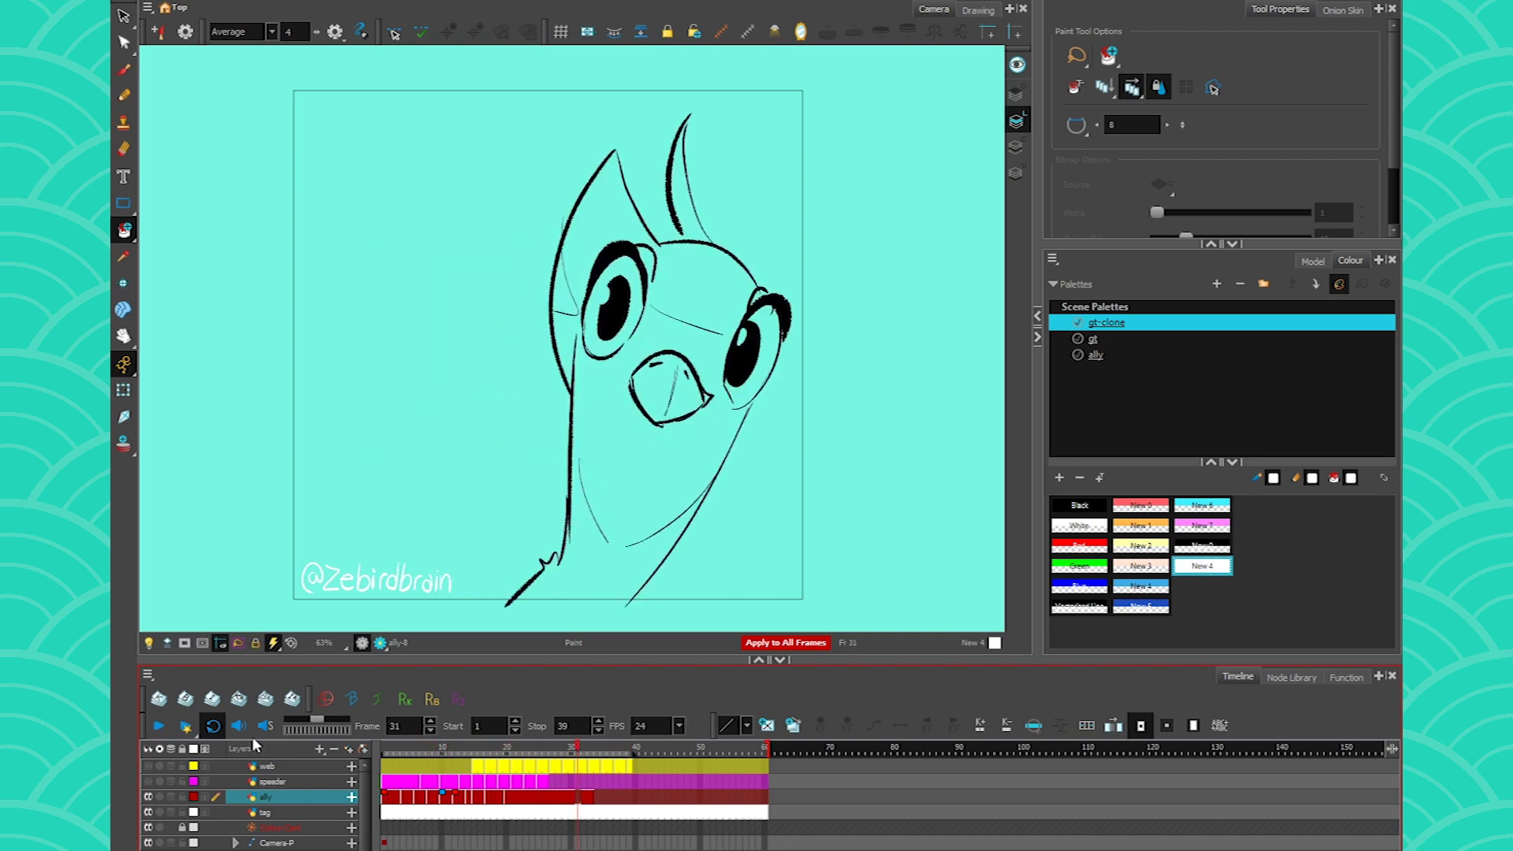
click(384, 747)
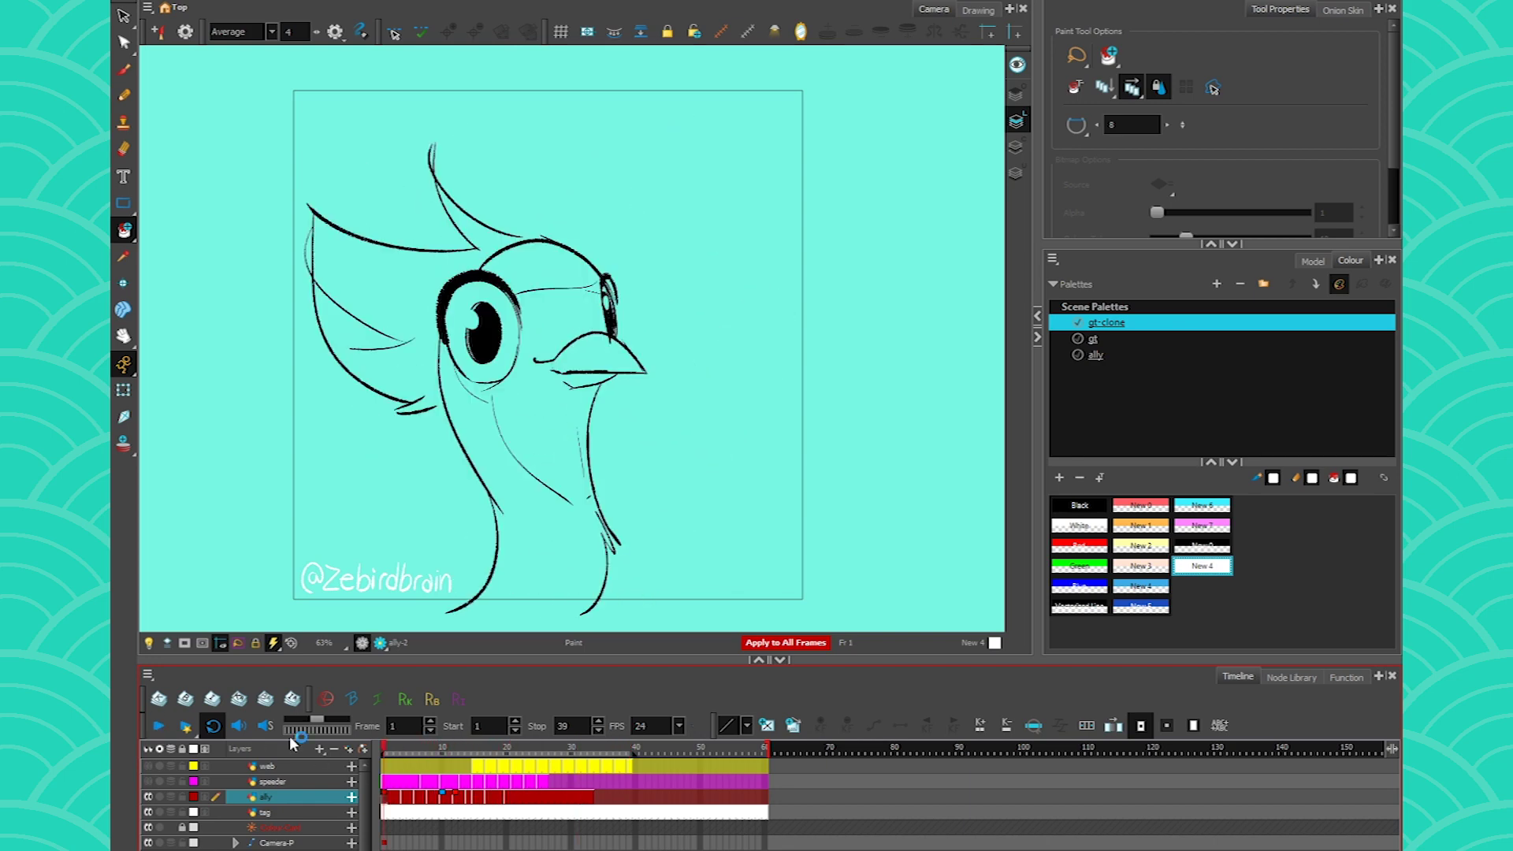
click(1070, 505)
click(1059, 477)
double_click(1200, 585)
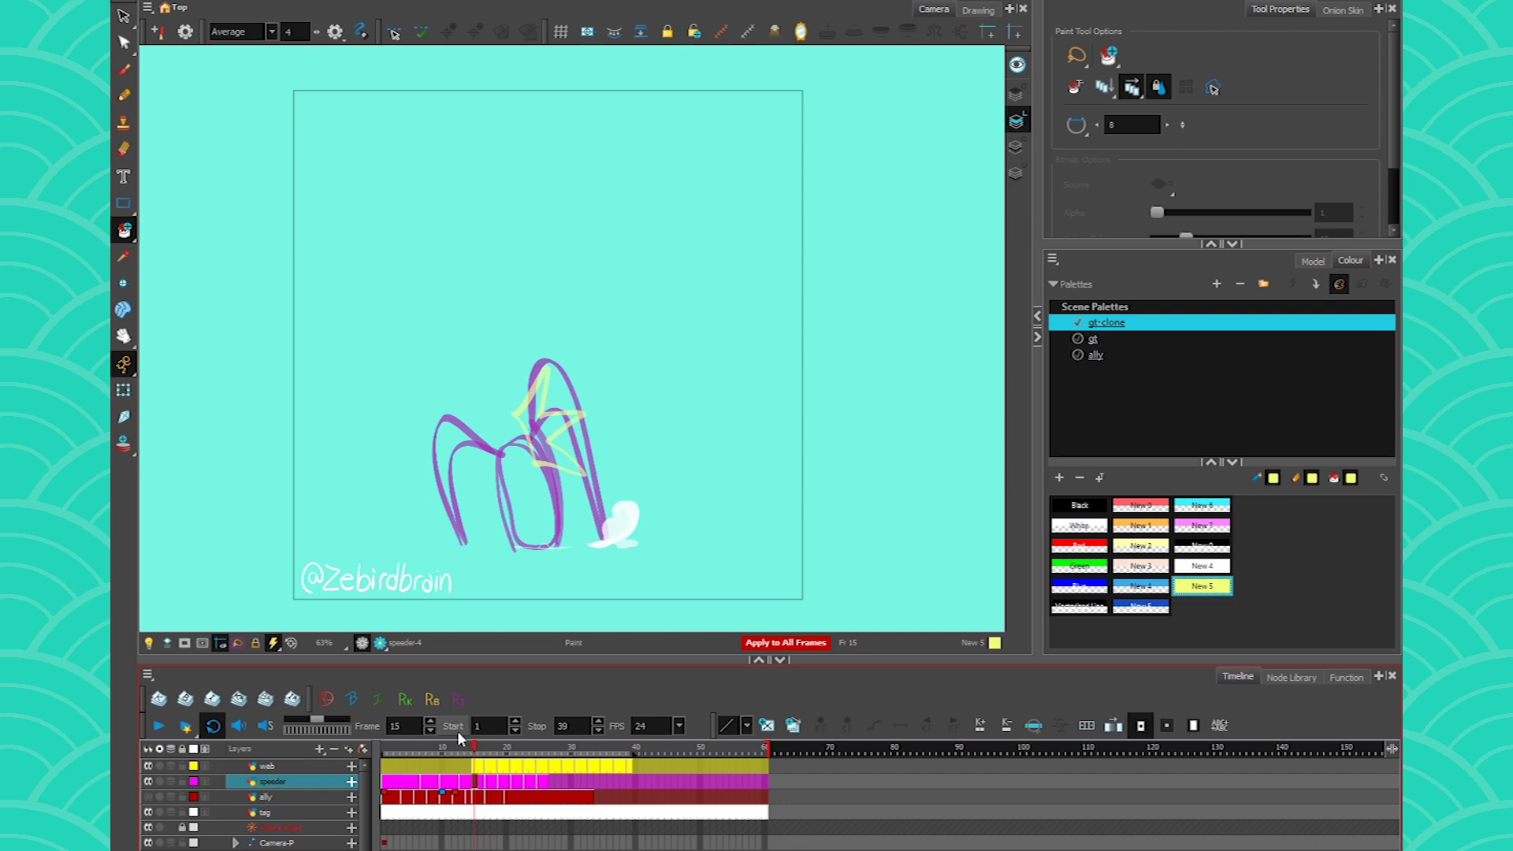
Step: Switch to the Select tool, advance along the timeline and select the purple character's artwork across all frames
key(alt+s)
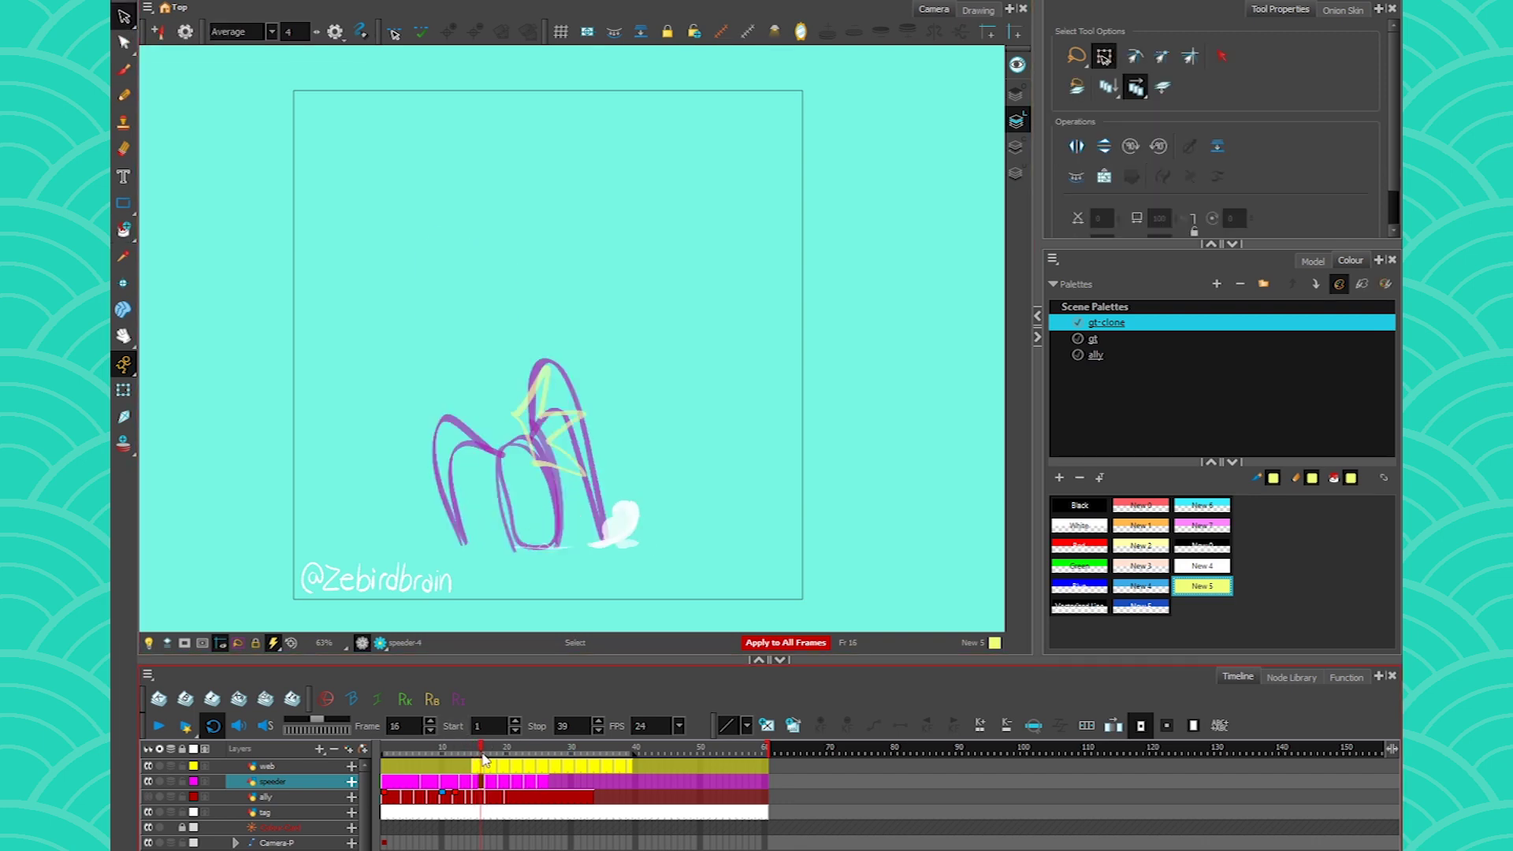
drag(482, 750, 519, 750)
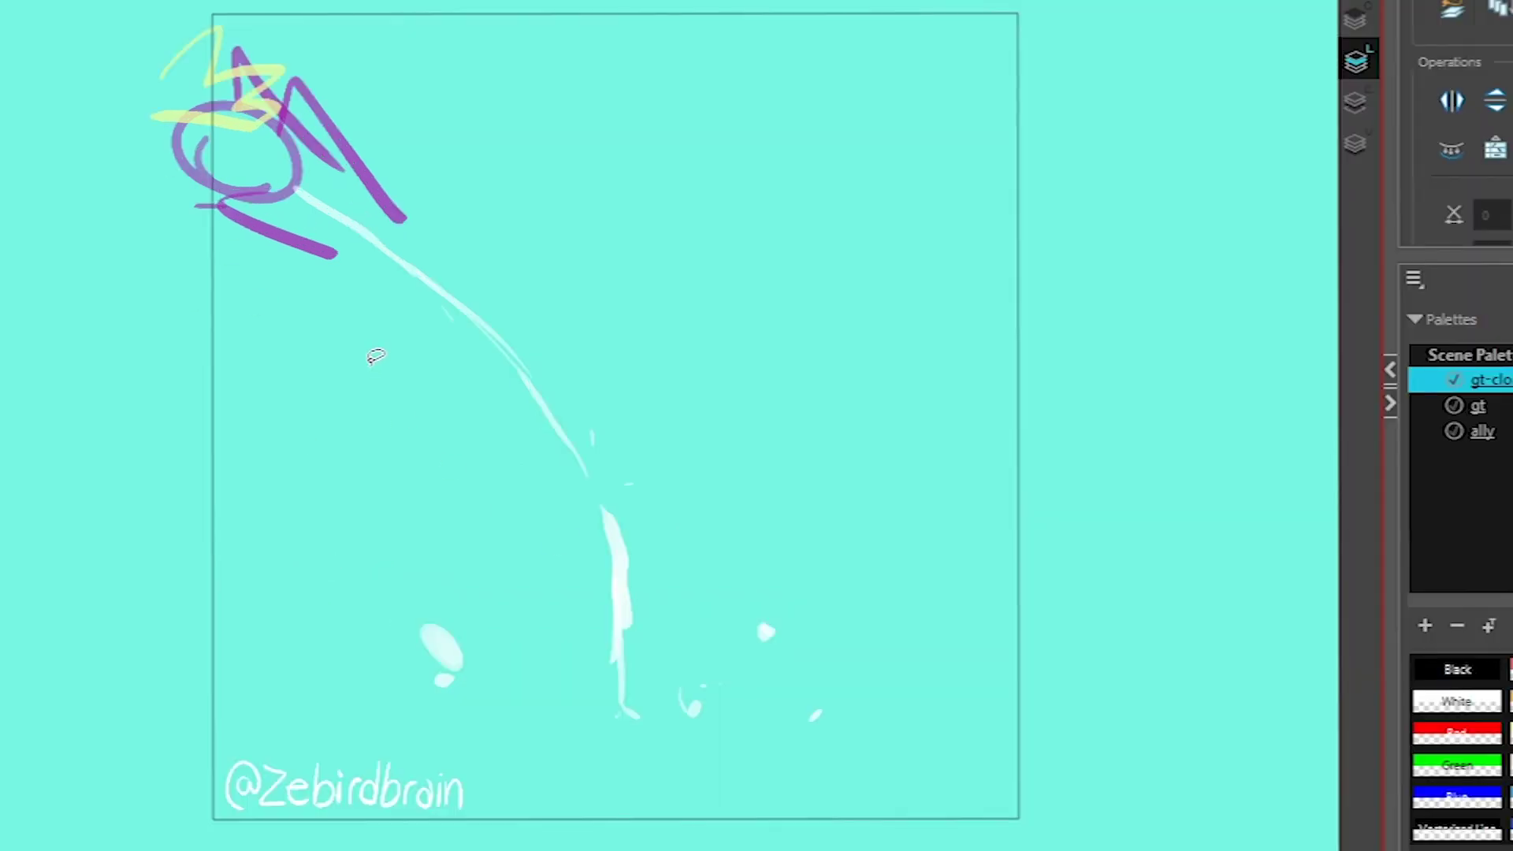
mouse_move(331, 394)
mouse_down()
mouse_move(299, 150)
mouse_move(721, 329)
mouse_move(666, 552)
mouse_move(399, 418)
mouse_up()
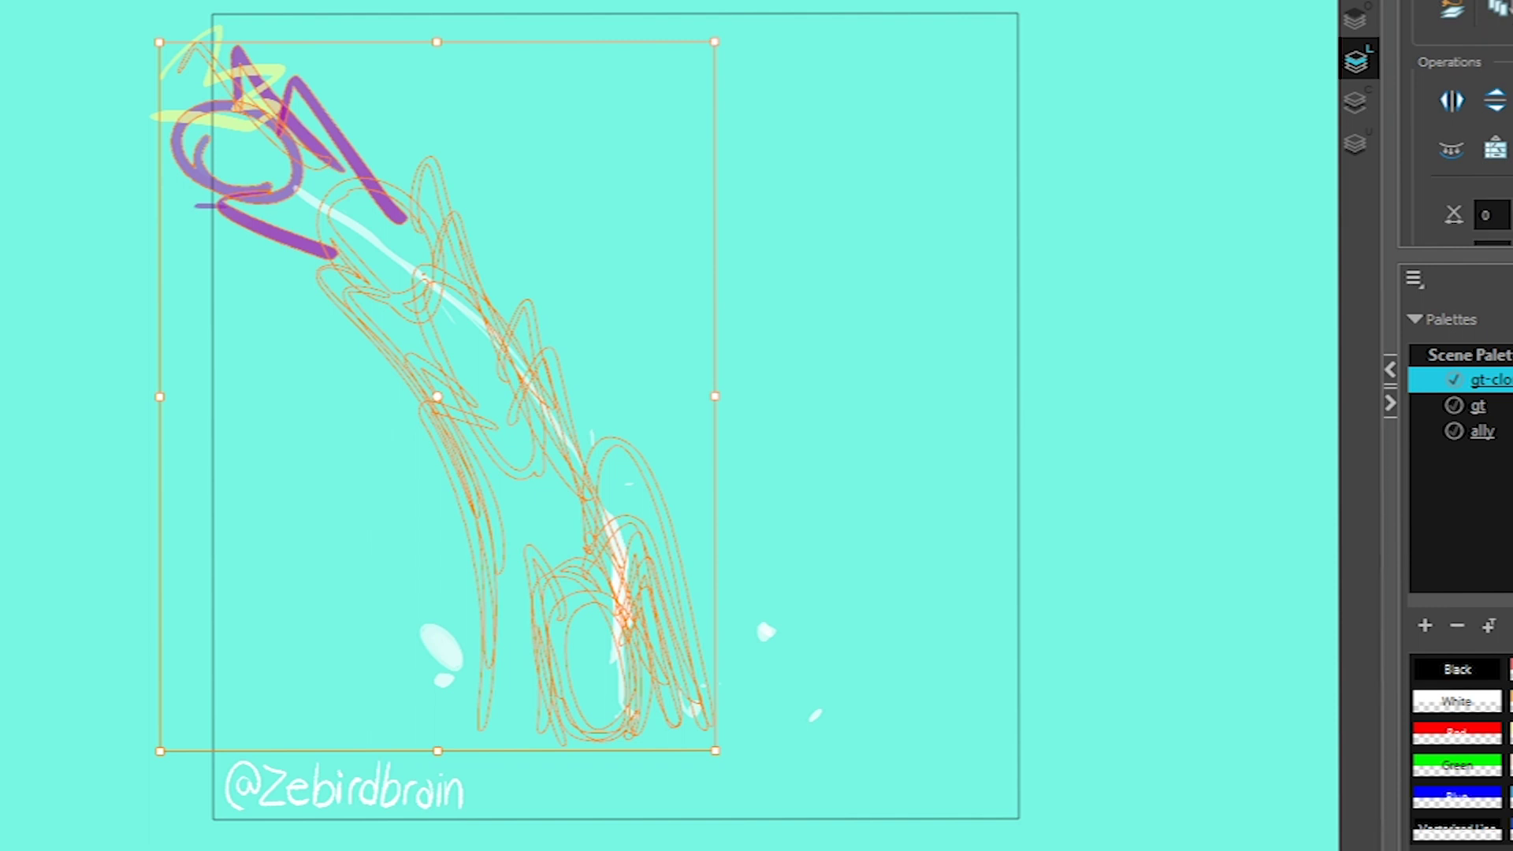
key(Delete)
Step: Select the white web strand across all frames, skew it away from the purple character and deselect it
mouse_move(230, 227)
mouse_down()
mouse_move(673, 423)
mouse_move(393, 352)
mouse_up()
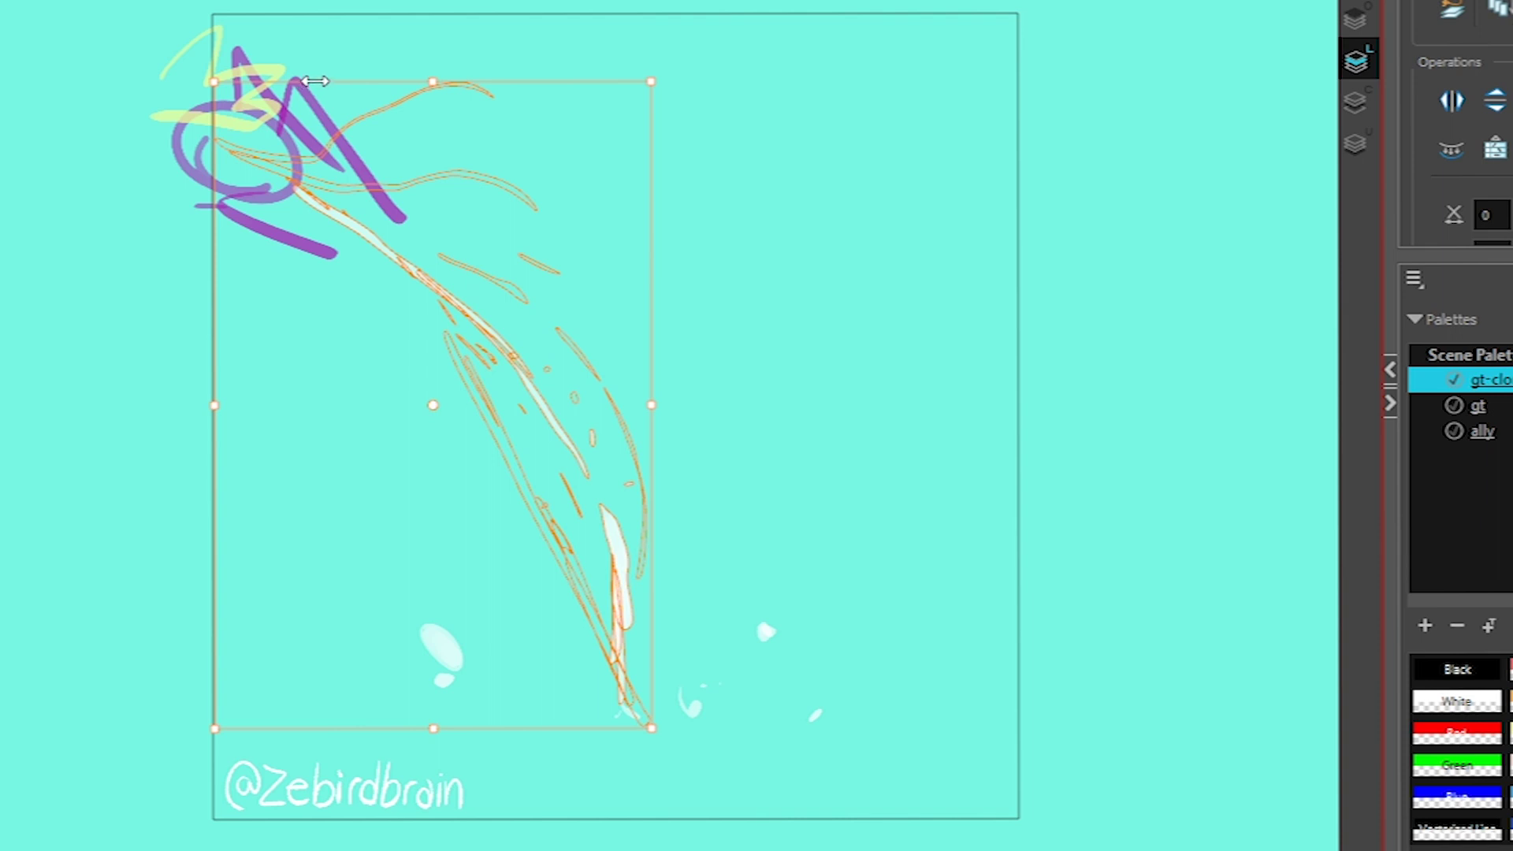
drag(317, 82, 398, 82)
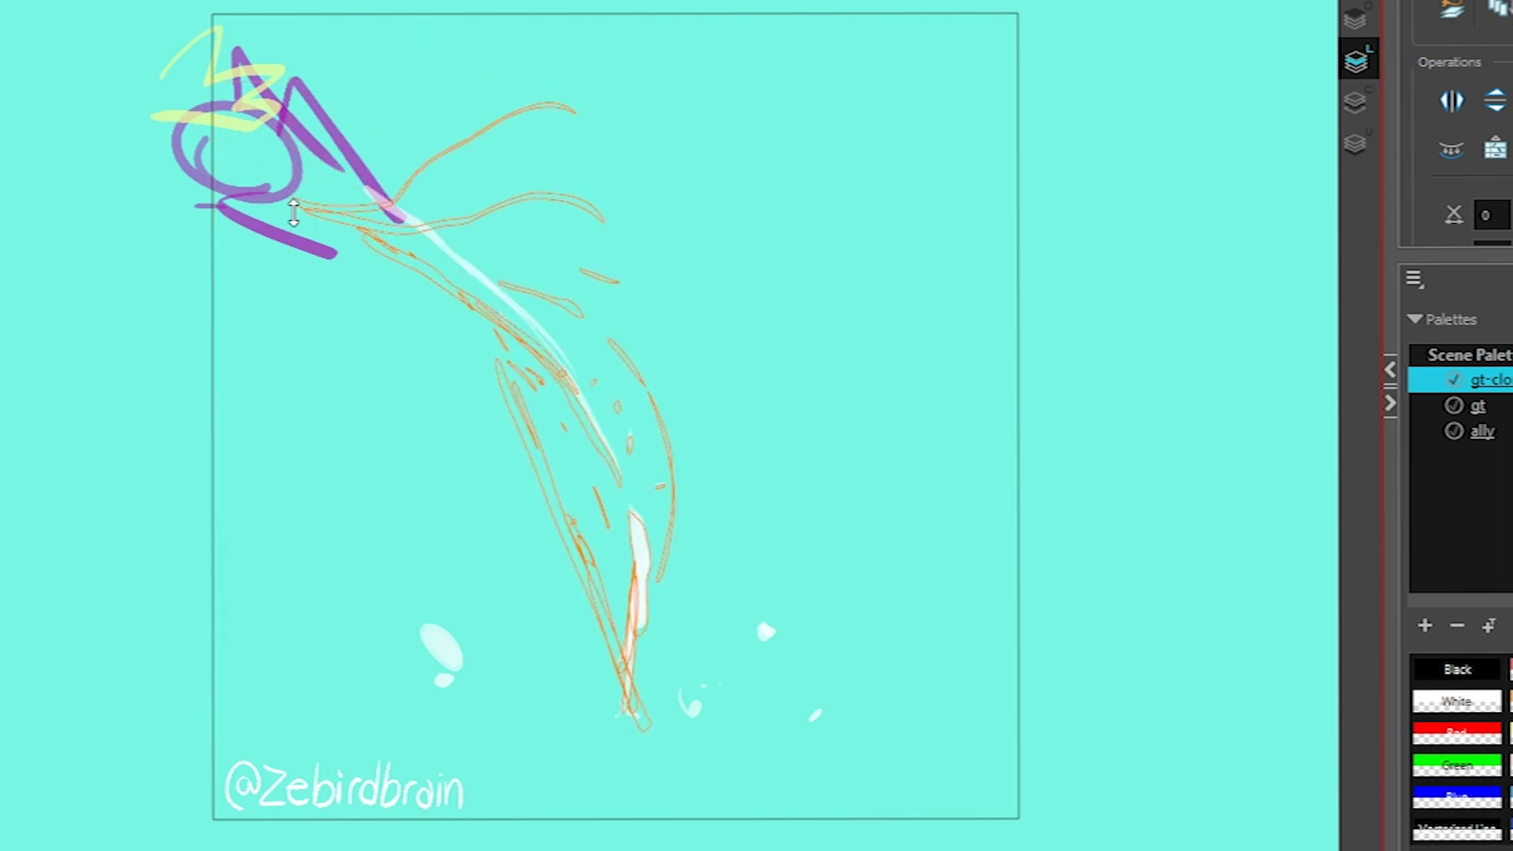
drag(293, 213, 293, 205)
drag(536, 97, 577, 98)
drag(692, 291, 692, 324)
click(235, 520)
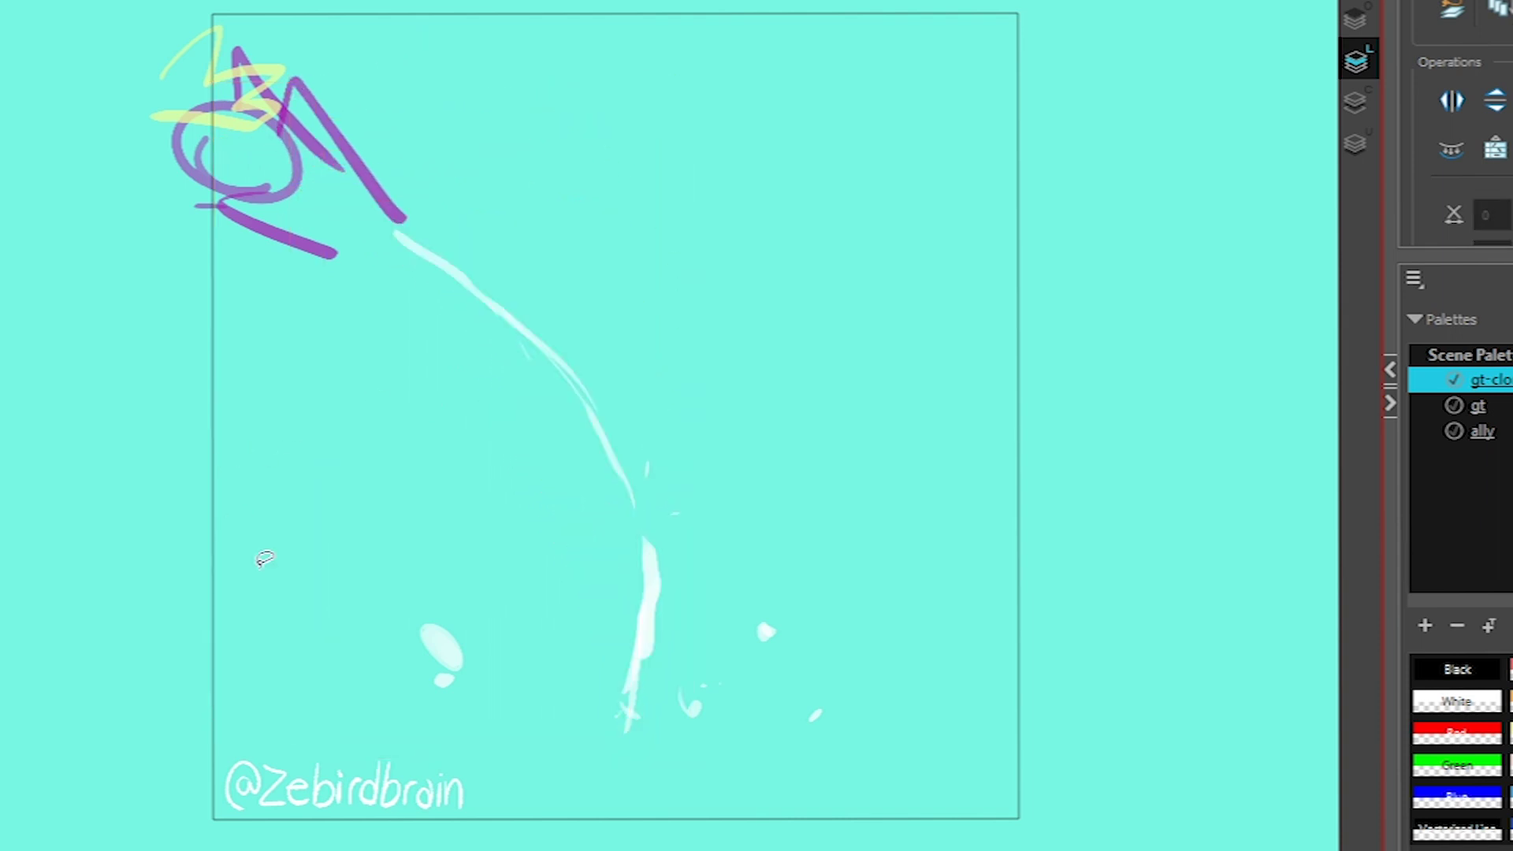
Step: Select the small white splash blob across all frames, try moving and rotating it, and step through the following frames
drag(378, 641, 355, 713)
mouse_move(375, 627)
mouse_down()
mouse_move(331, 625)
mouse_move(312, 575)
mouse_move(311, 479)
mouse_up()
key(ctrl+z)
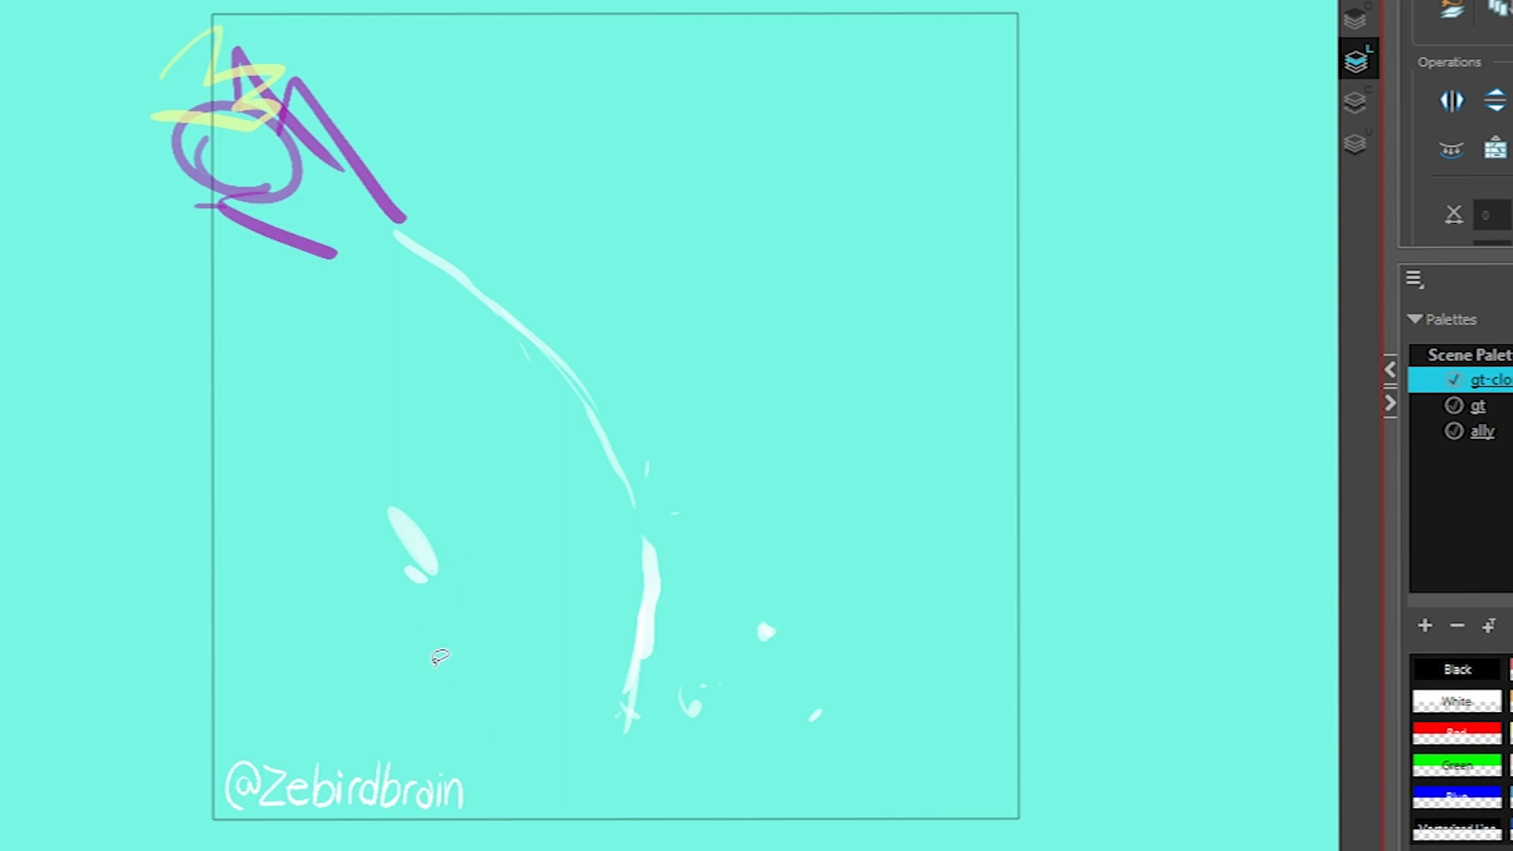
click(382, 692)
mouse_move(323, 651)
mouse_down()
mouse_move(202, 665)
mouse_move(17, 799)
mouse_up()
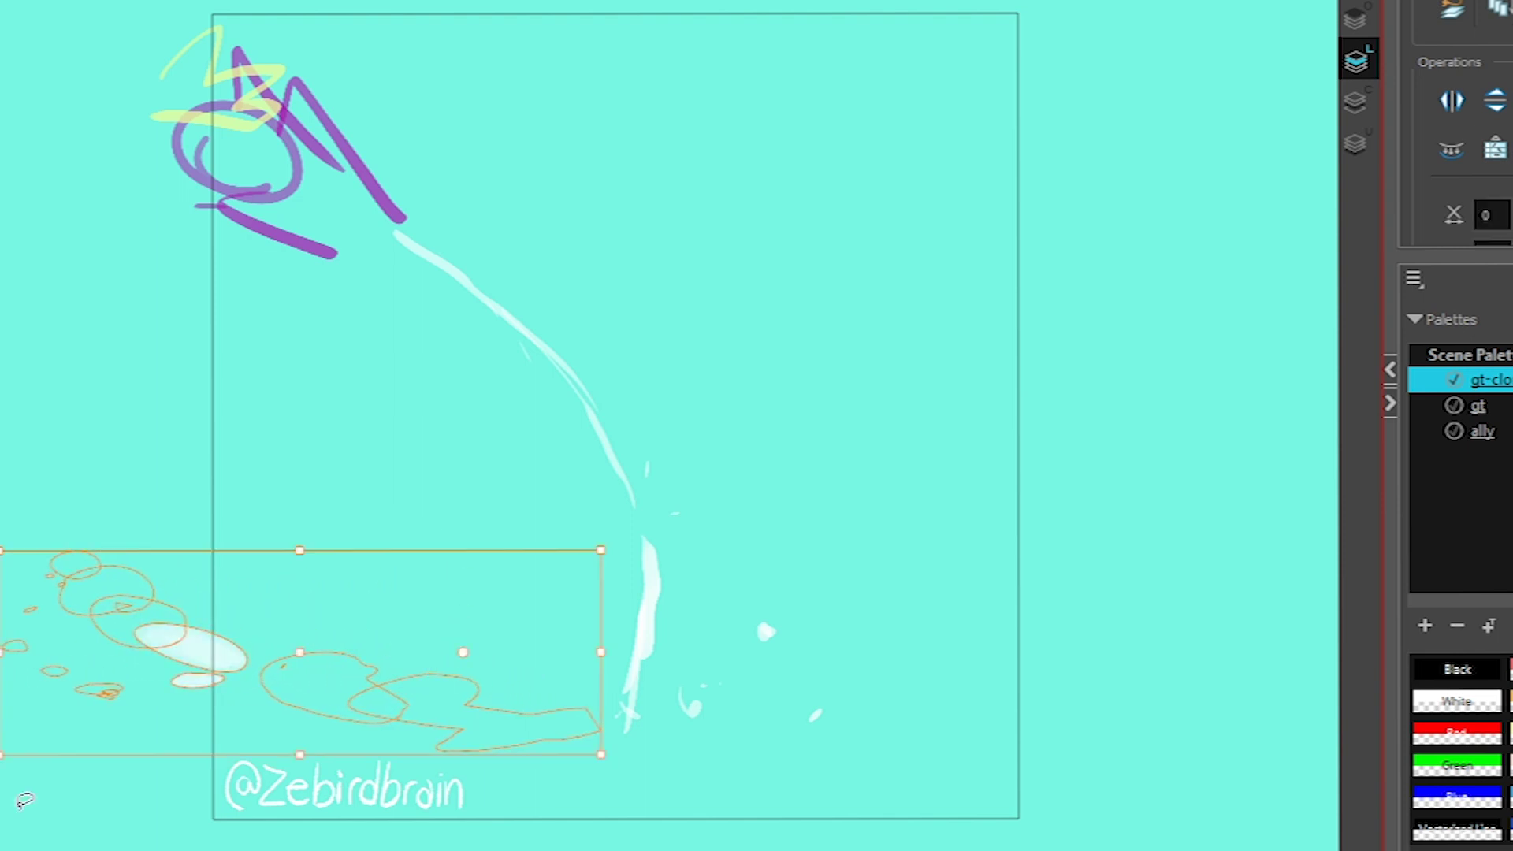
key(period)
key(period)
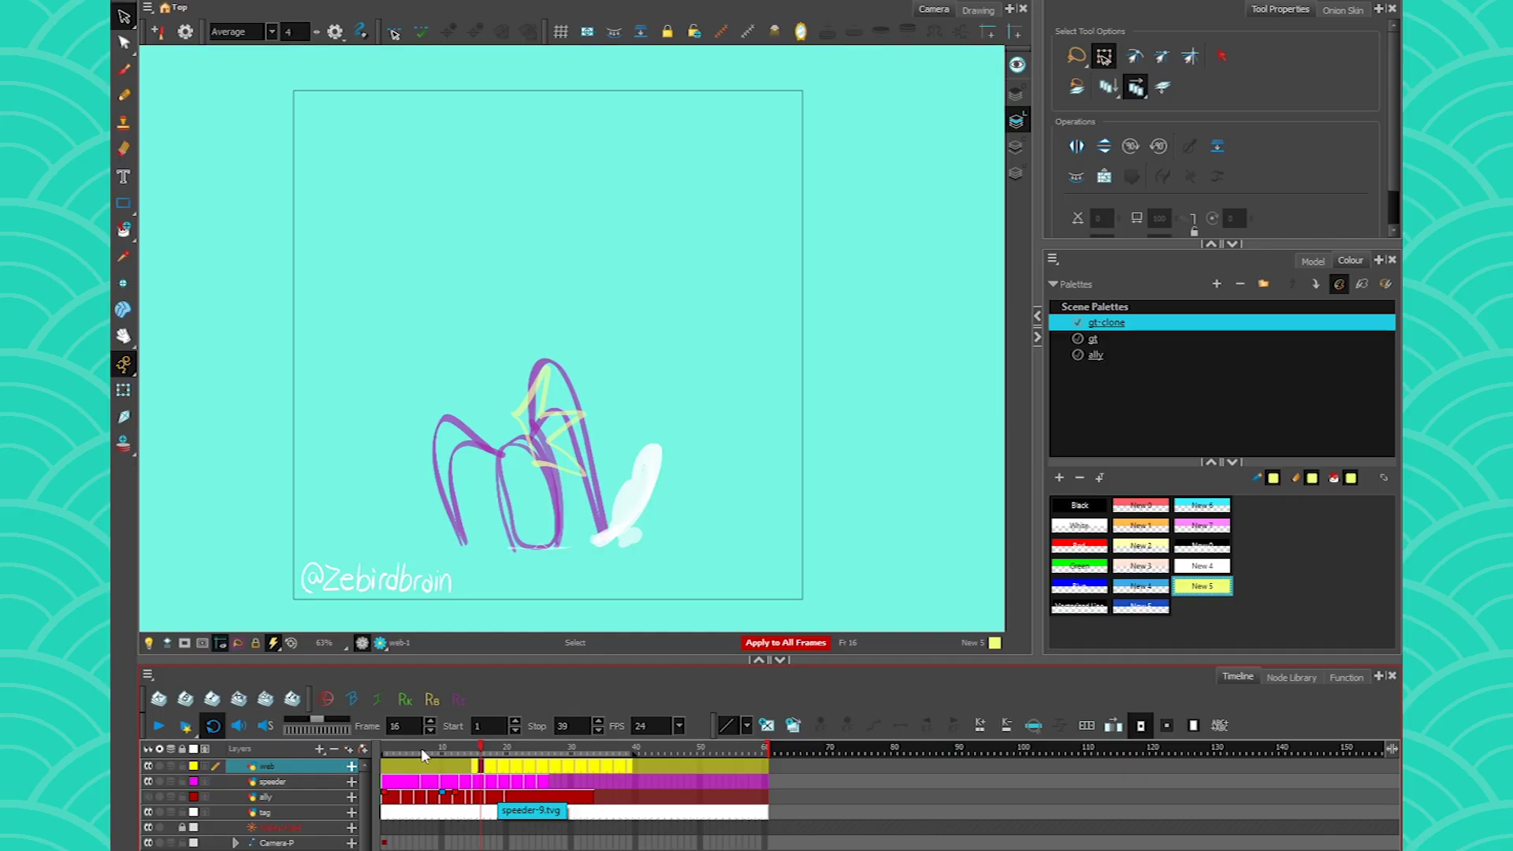
Step: Hide the web and speeder layers and select the ally layer's first drawing at frame 1
click(147, 766)
click(148, 781)
click(147, 797)
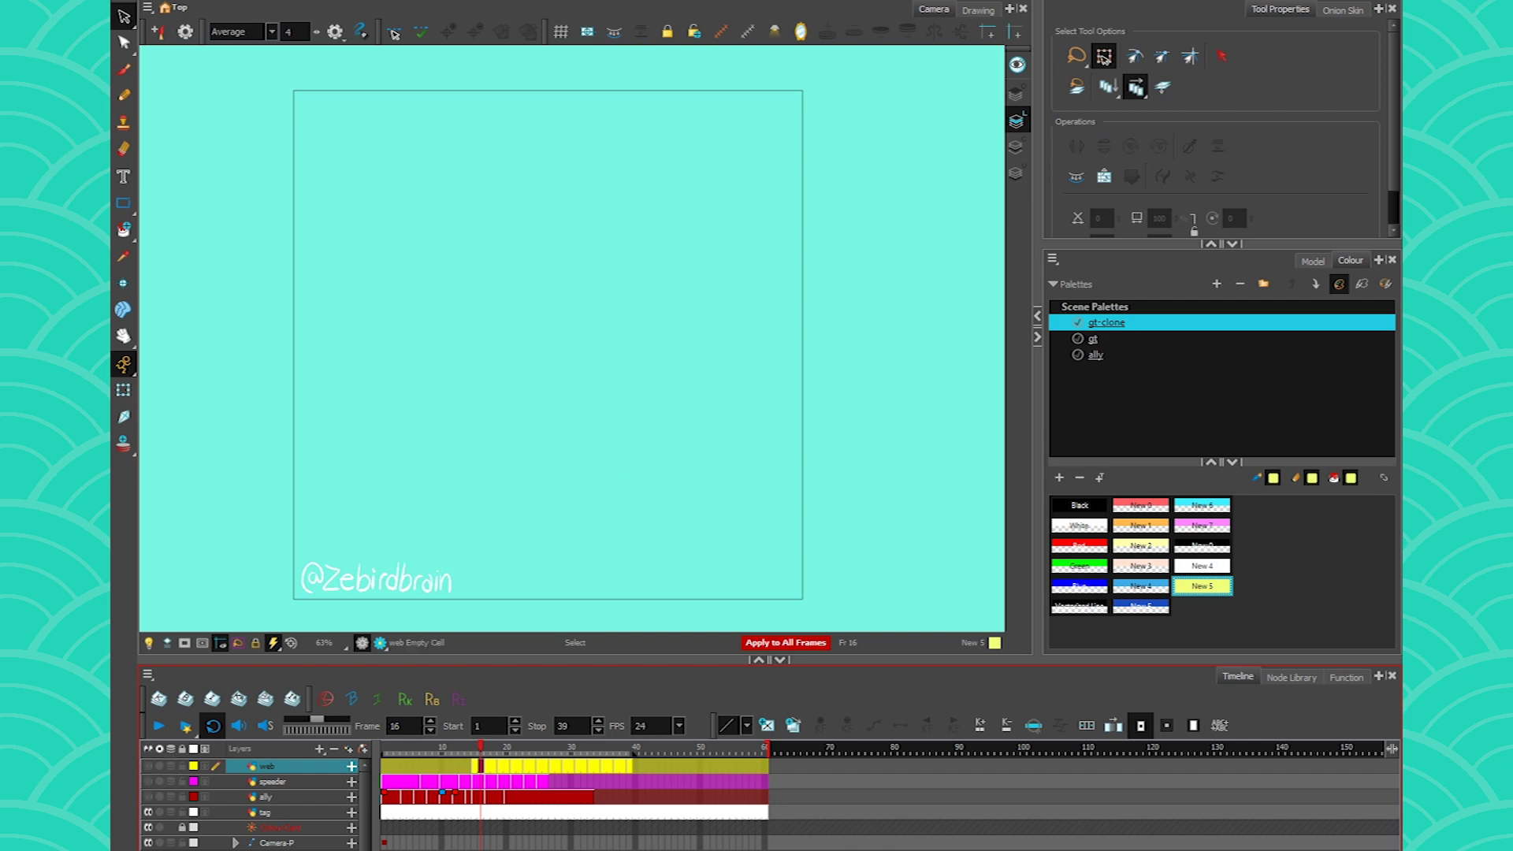
click(148, 797)
click(417, 747)
click(384, 796)
Step: Use the Paint tool on the Colour Art layer to fill the bird's body with the ally palette's F_body in all frames
key(alt+i)
click(1018, 149)
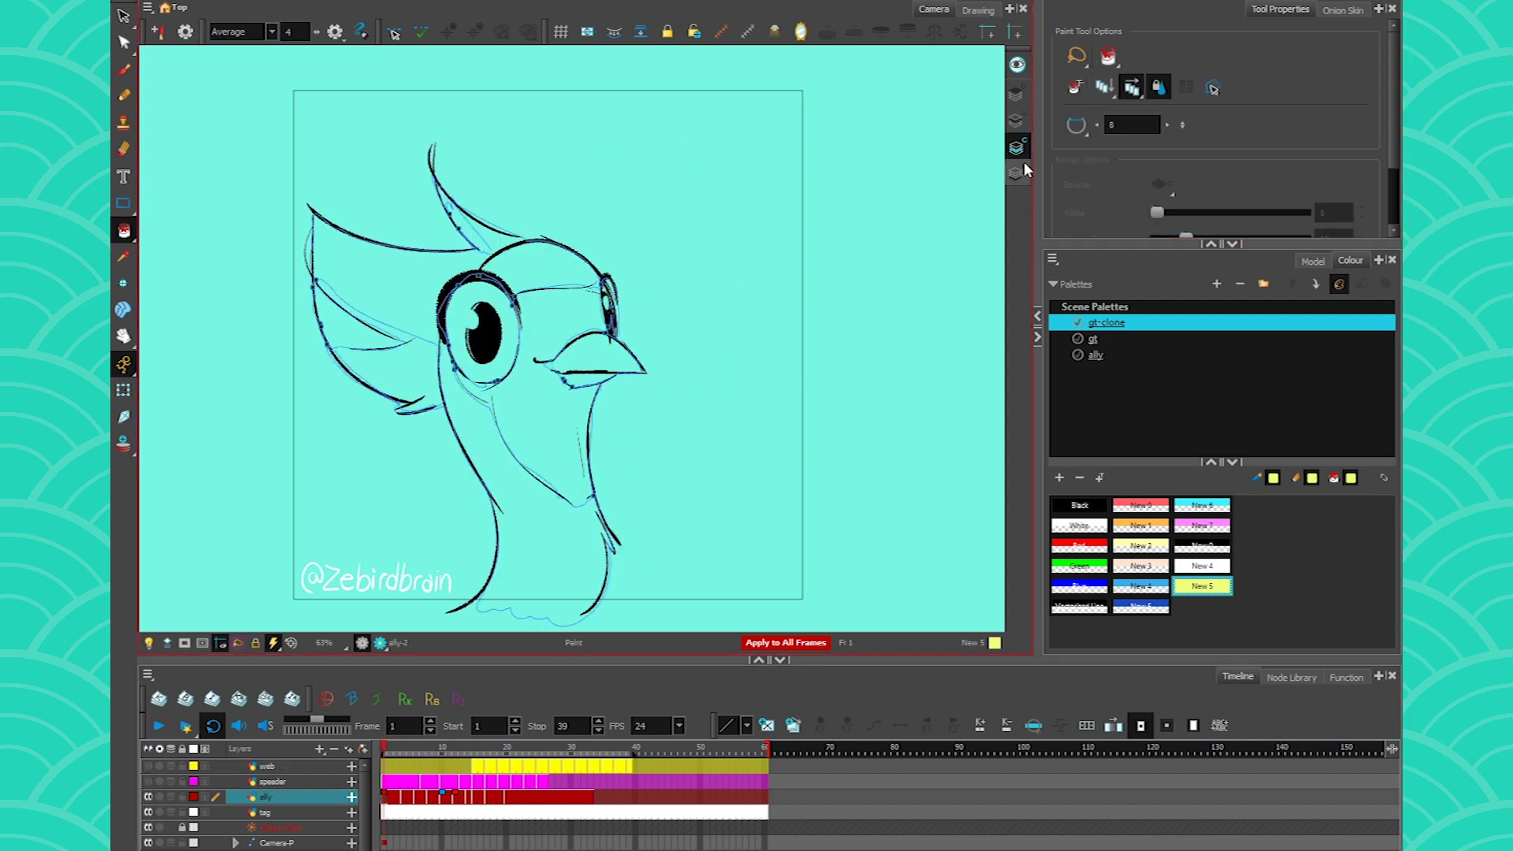
click(1020, 150)
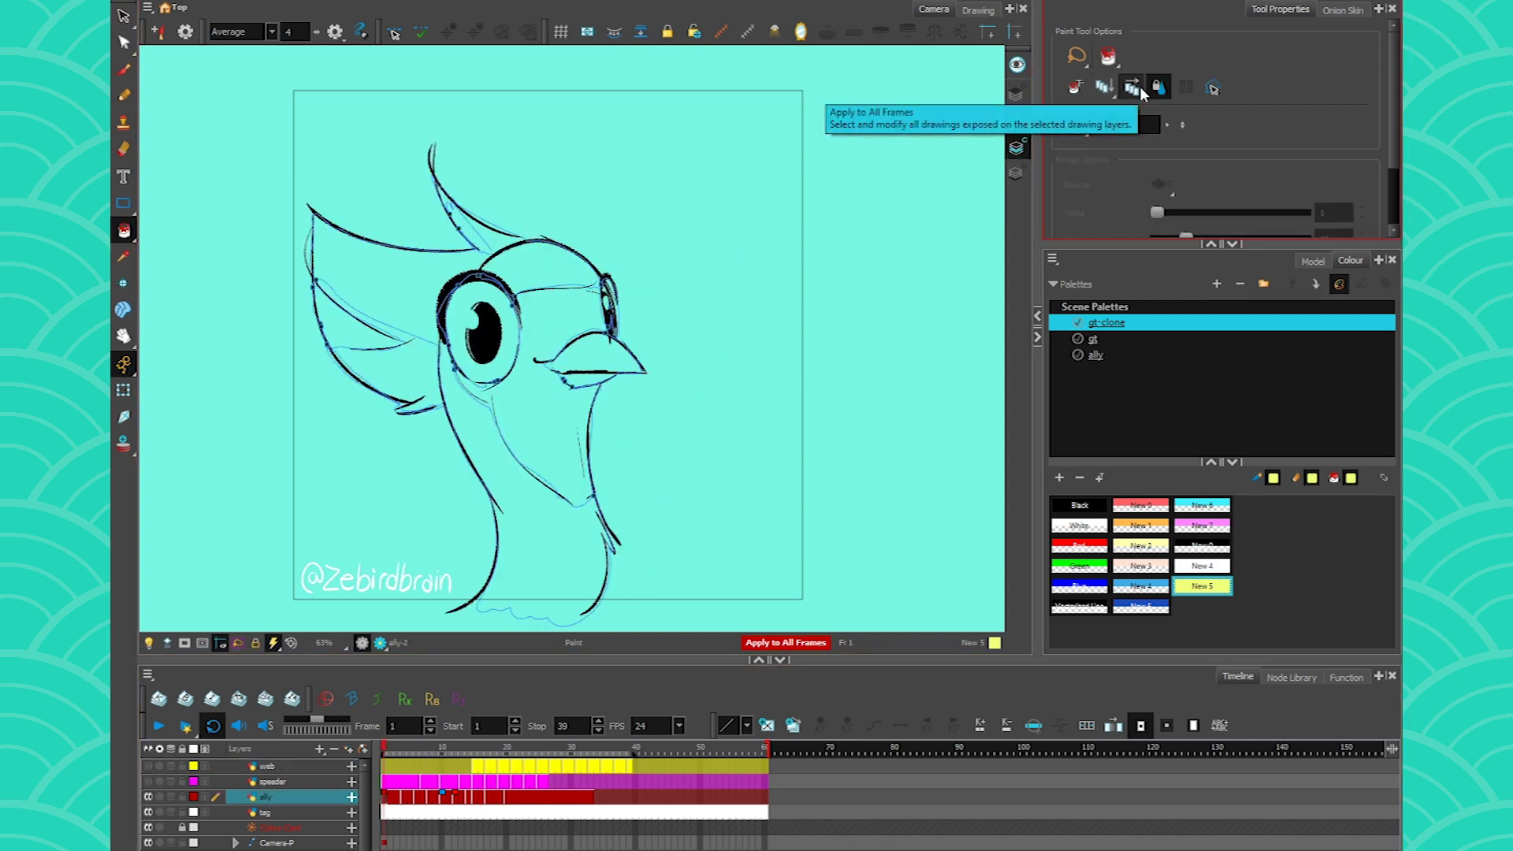
click(1095, 354)
click(1074, 526)
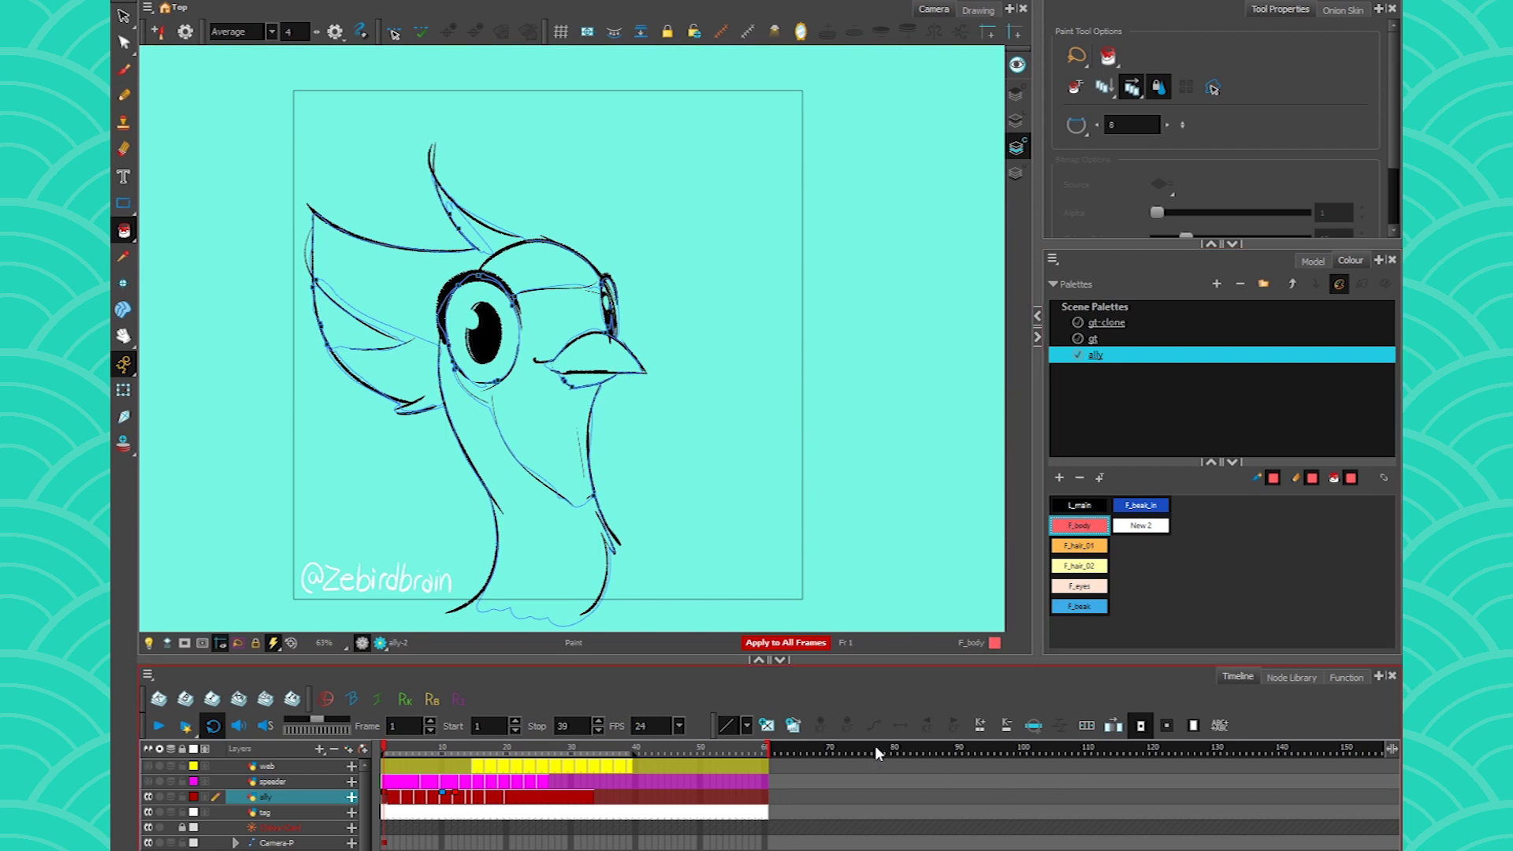
click(544, 565)
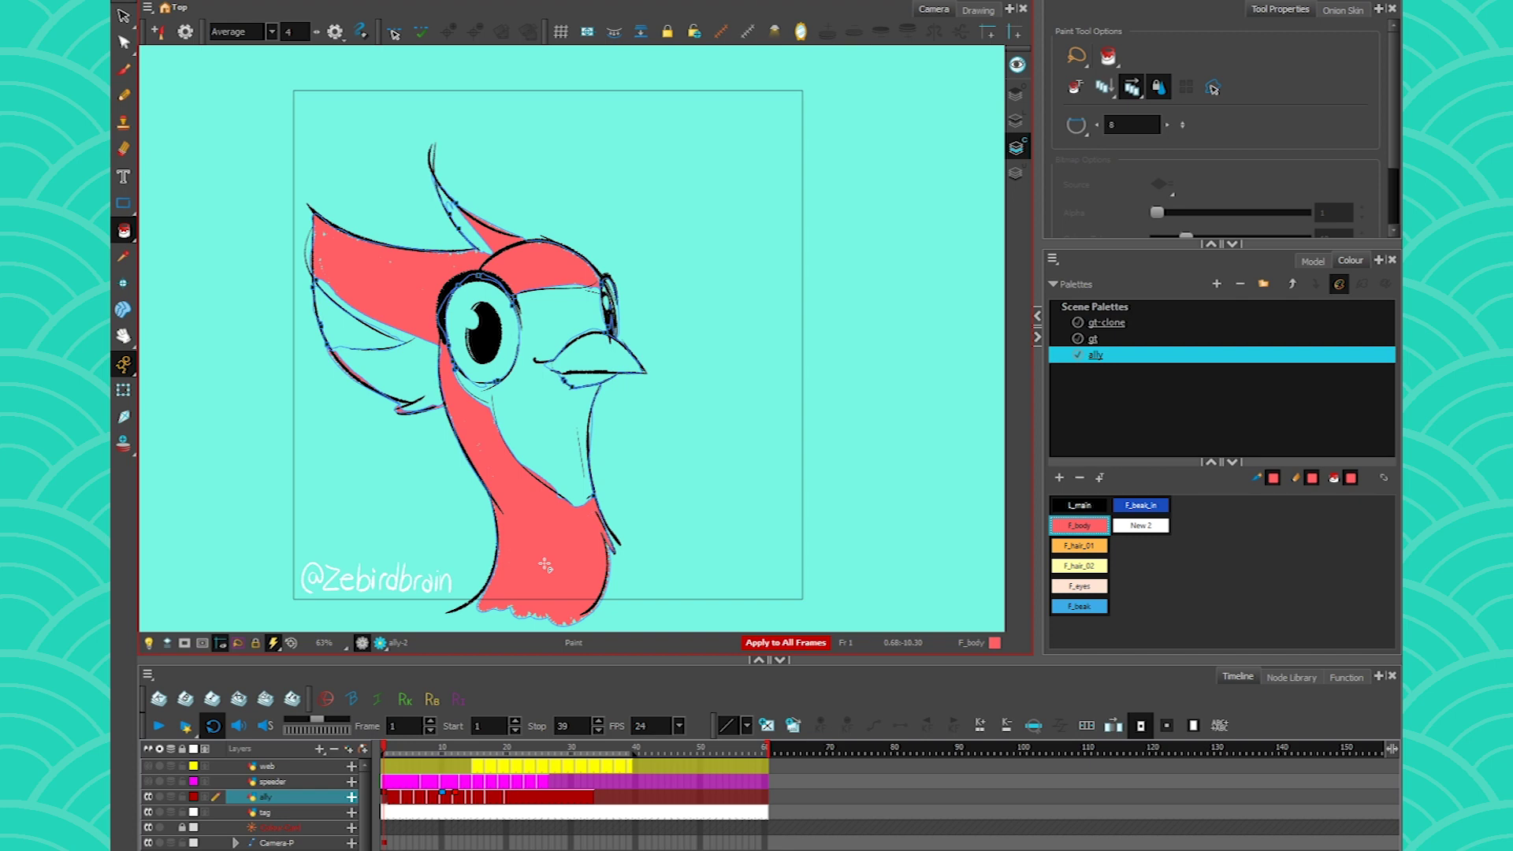
Step: Turn off Apply to All Frames and repaint frame 11 with F_hair_02 on the face and F_body on the body
drag(400, 751, 451, 749)
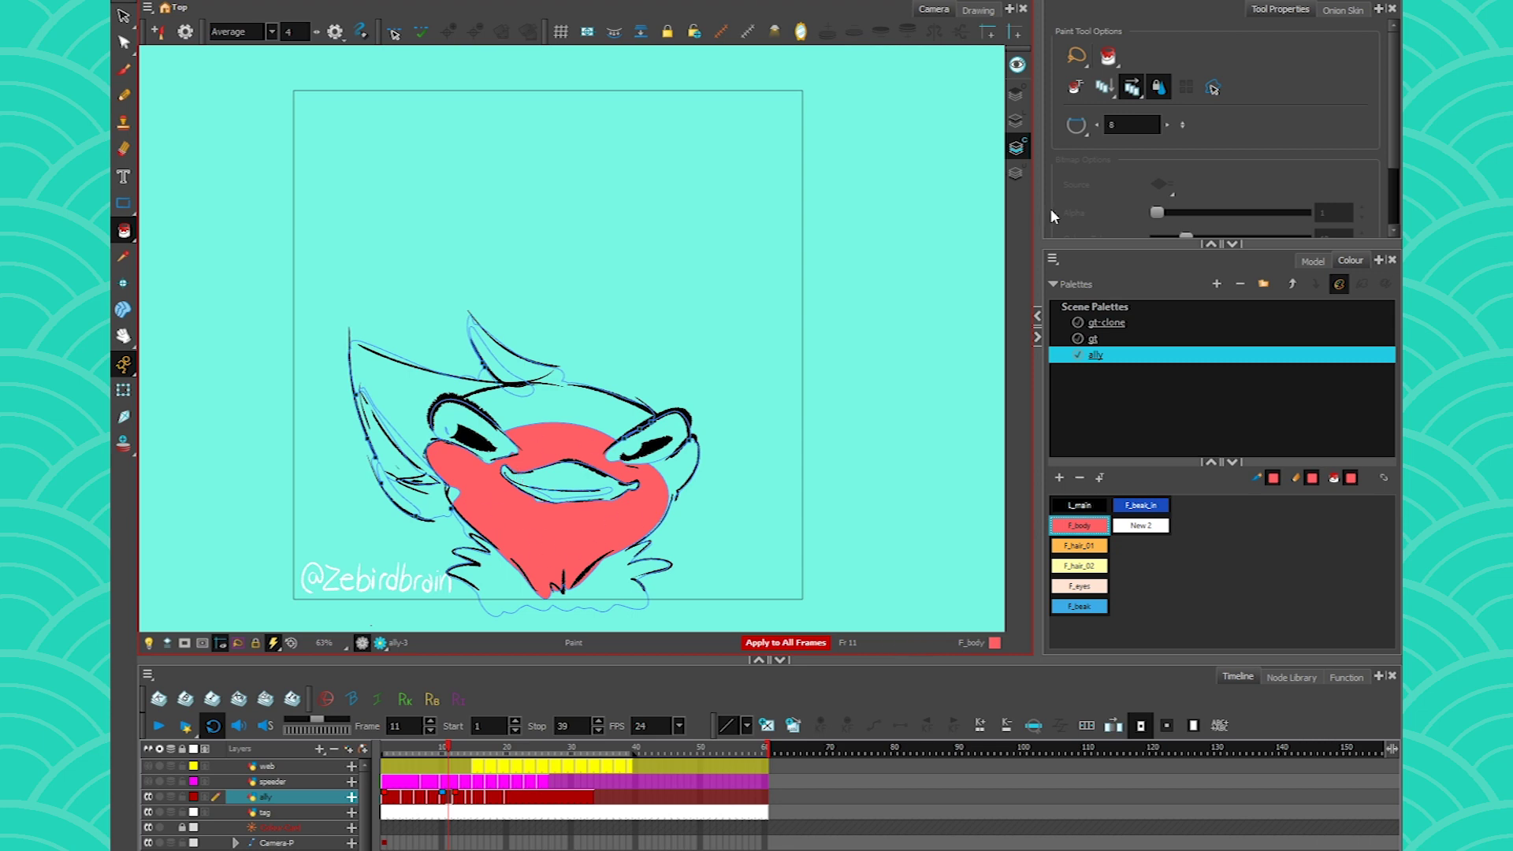
click(1132, 89)
click(1079, 566)
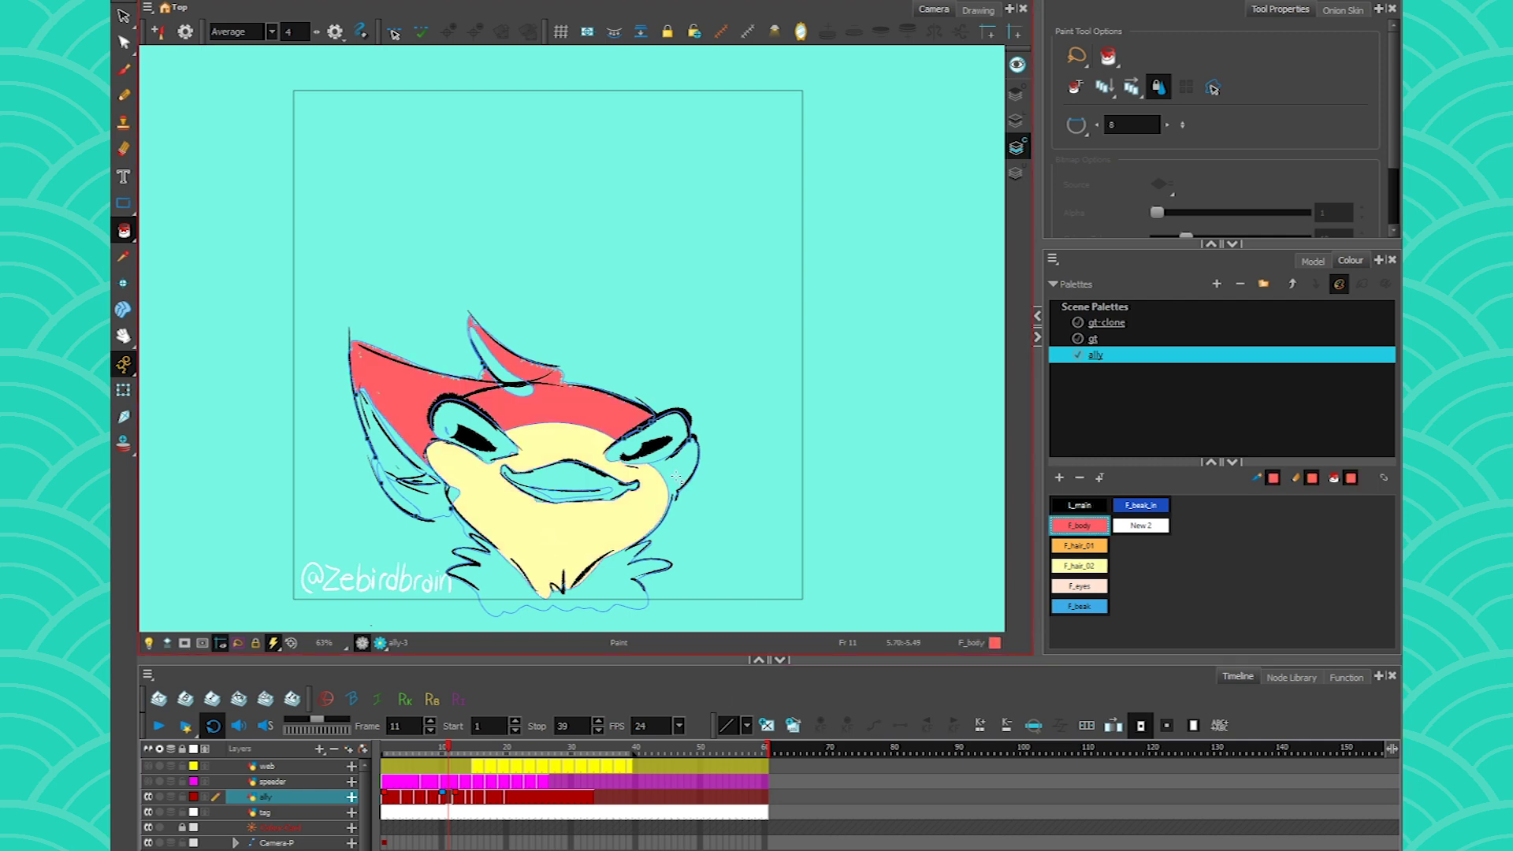
click(585, 599)
mouse_move(426, 753)
mouse_down()
mouse_move(411, 753)
mouse_move(556, 761)
mouse_move(390, 757)
mouse_up()
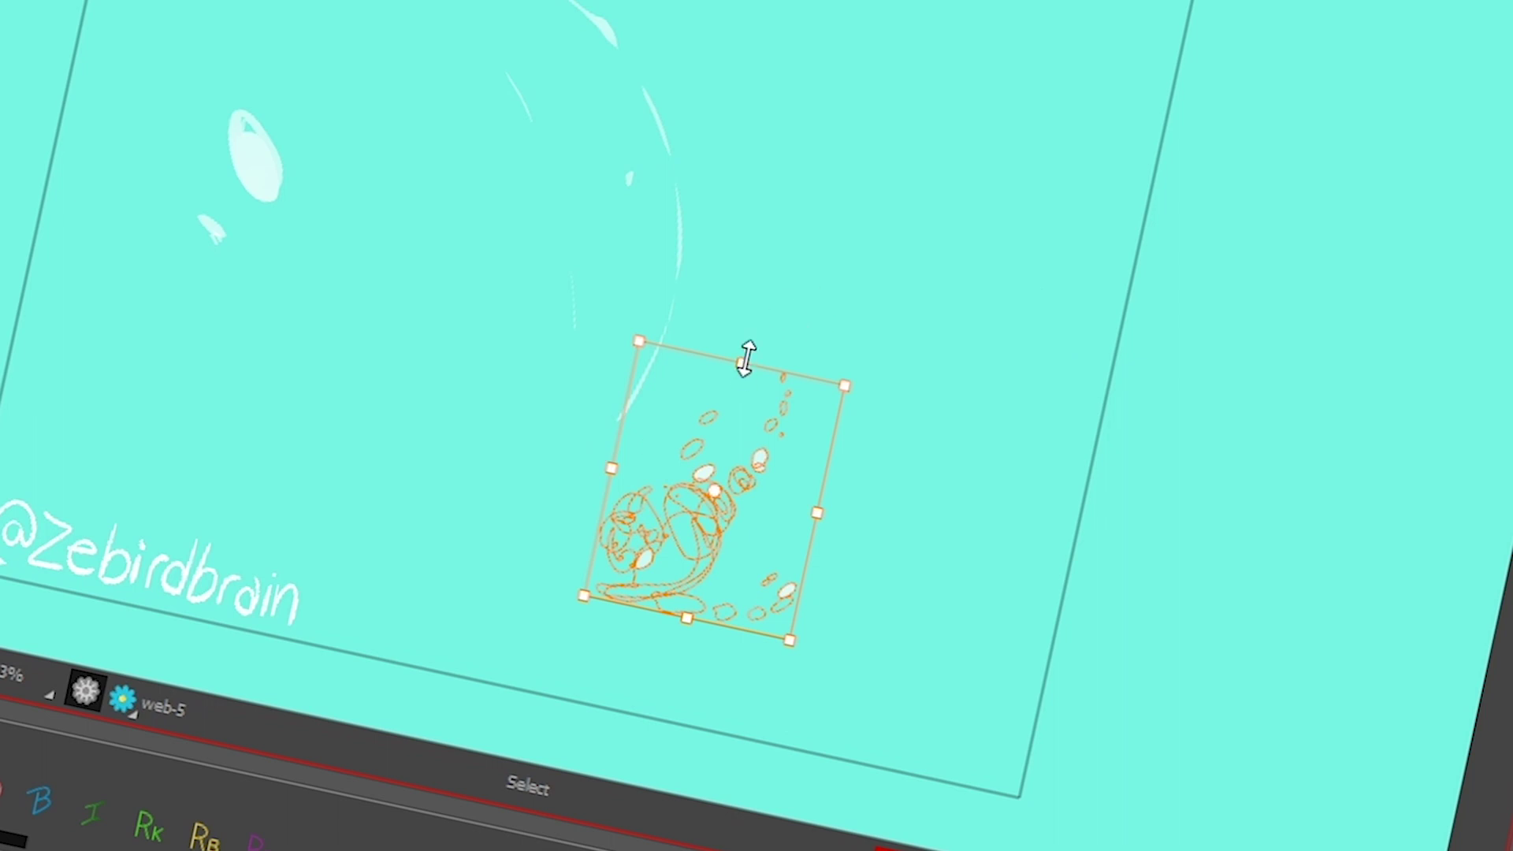
Step: Stretch the selected white splash droplets across their frames and deselect them
mouse_move(743, 347)
mouse_down()
mouse_move(806, 68)
mouse_move(938, 86)
mouse_up()
click(355, 339)
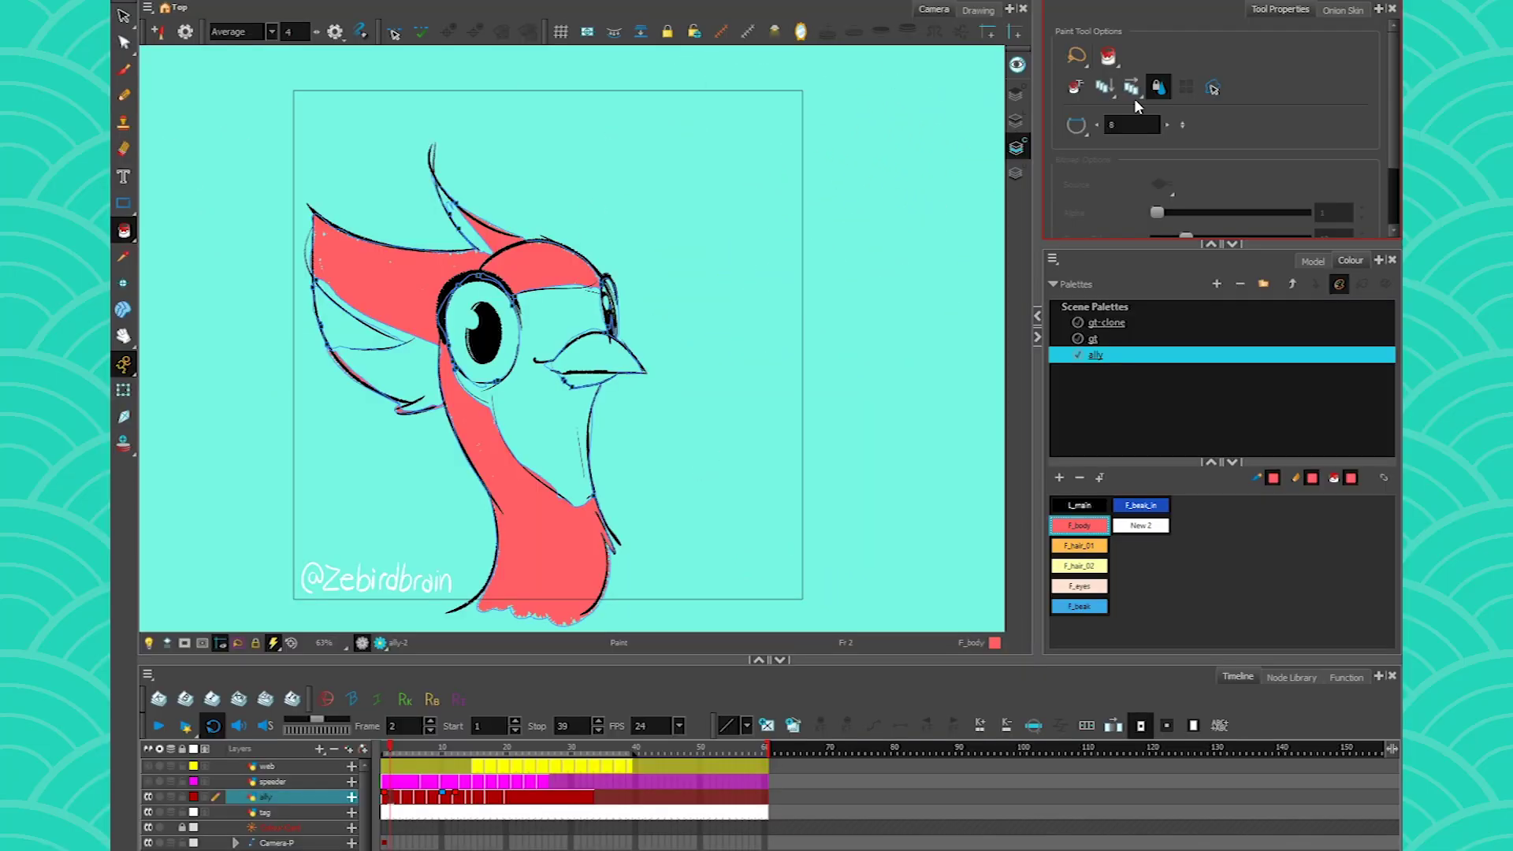
Step: Switch painting to Apply to Onion Skin Range, scrub through the ally drawings and return to frame 1
click(1132, 86)
click(1192, 130)
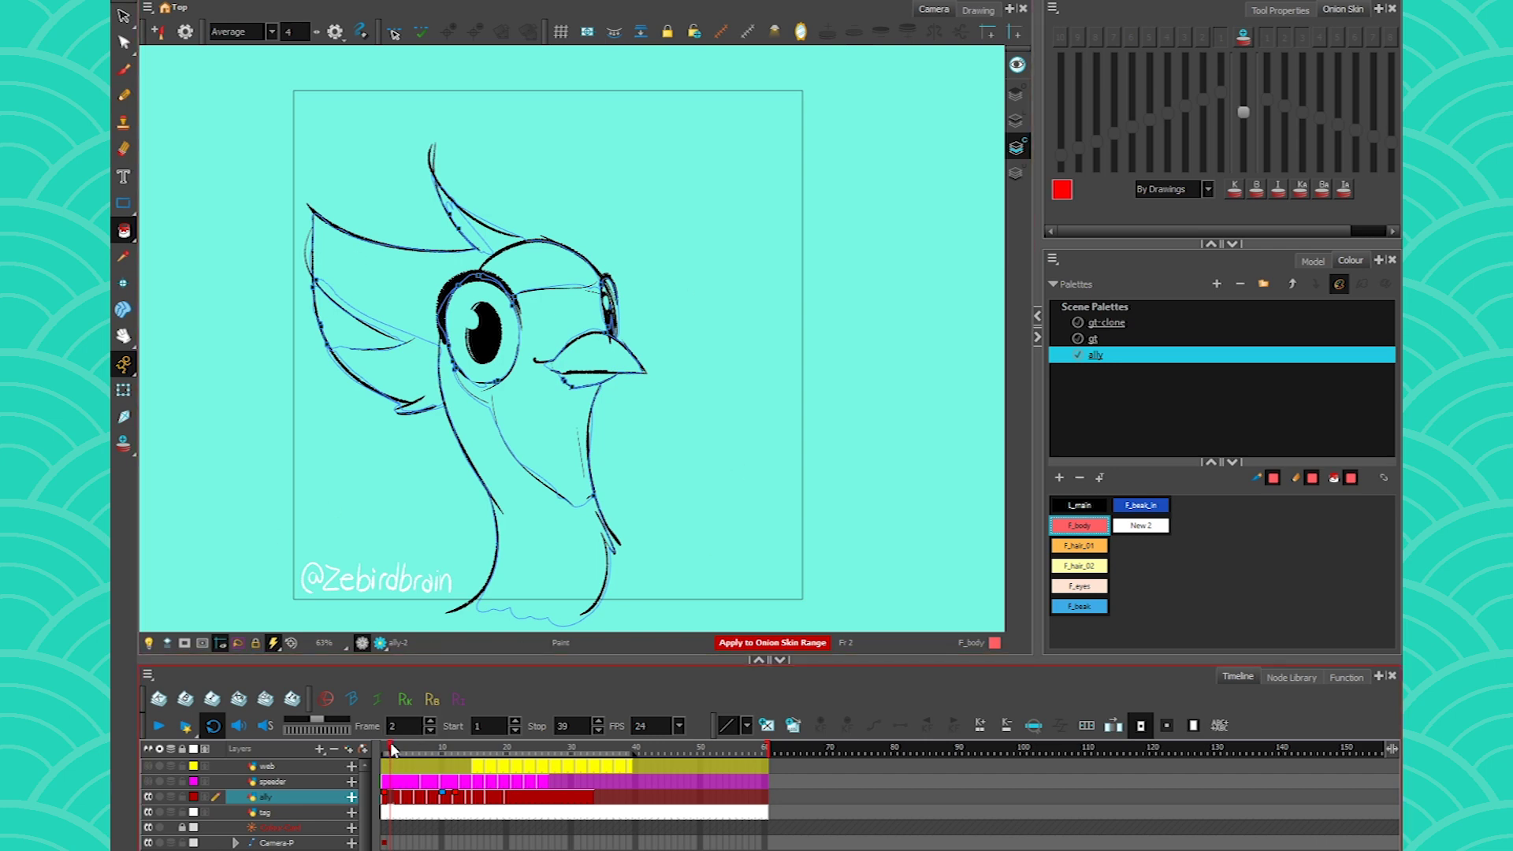
drag(392, 748, 482, 769)
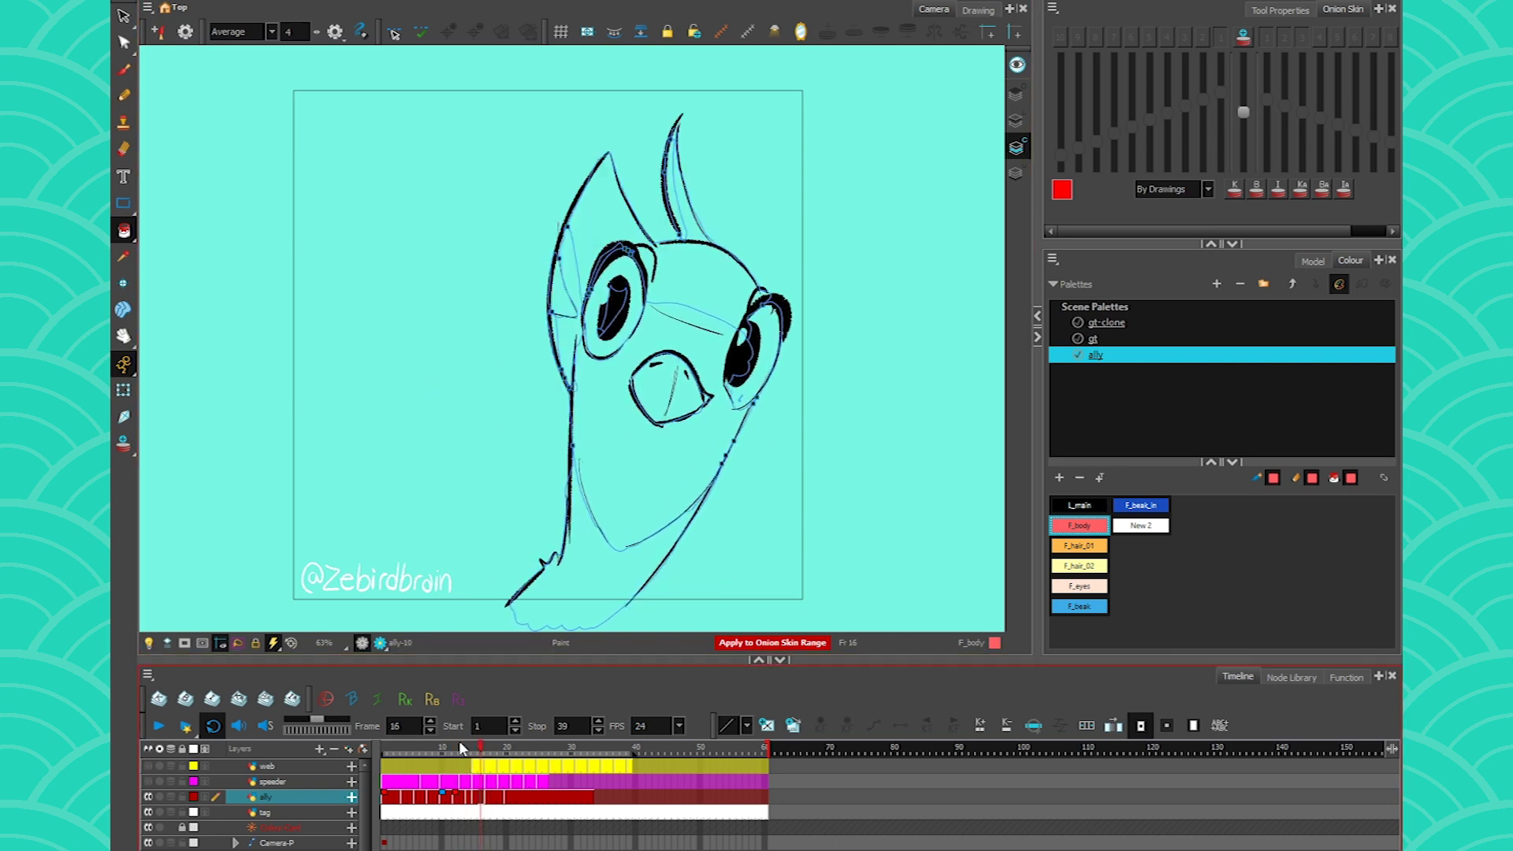
mouse_move(477, 750)
mouse_down()
mouse_move(404, 751)
mouse_move(449, 756)
mouse_move(435, 799)
mouse_move(383, 793)
mouse_up()
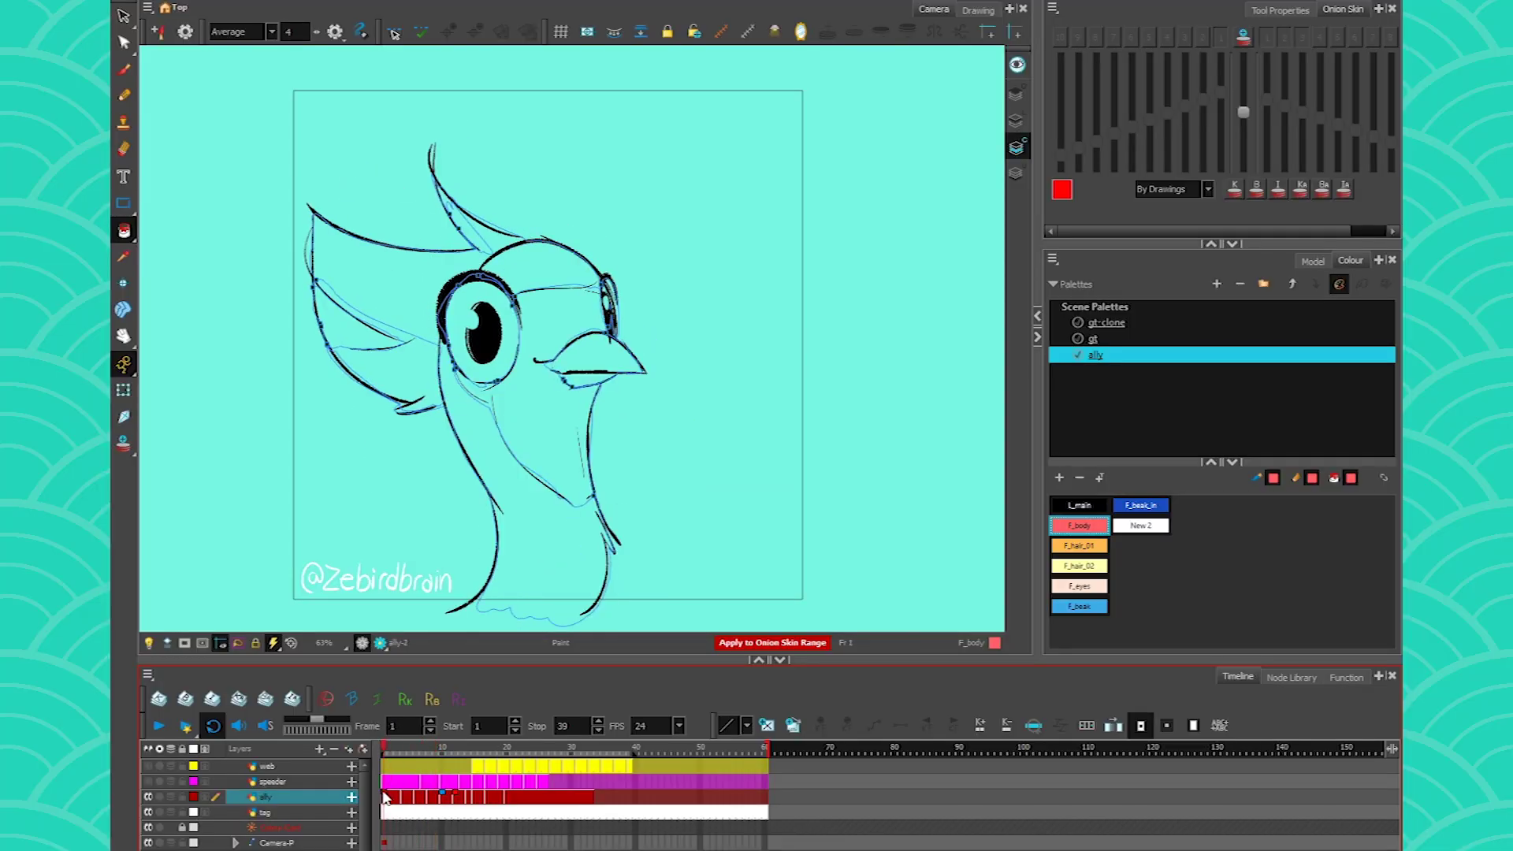
Step: Enable onion skin on the ally layer for the next three drawings, with no previous drawings included
click(1244, 37)
click(1220, 37)
click(1302, 37)
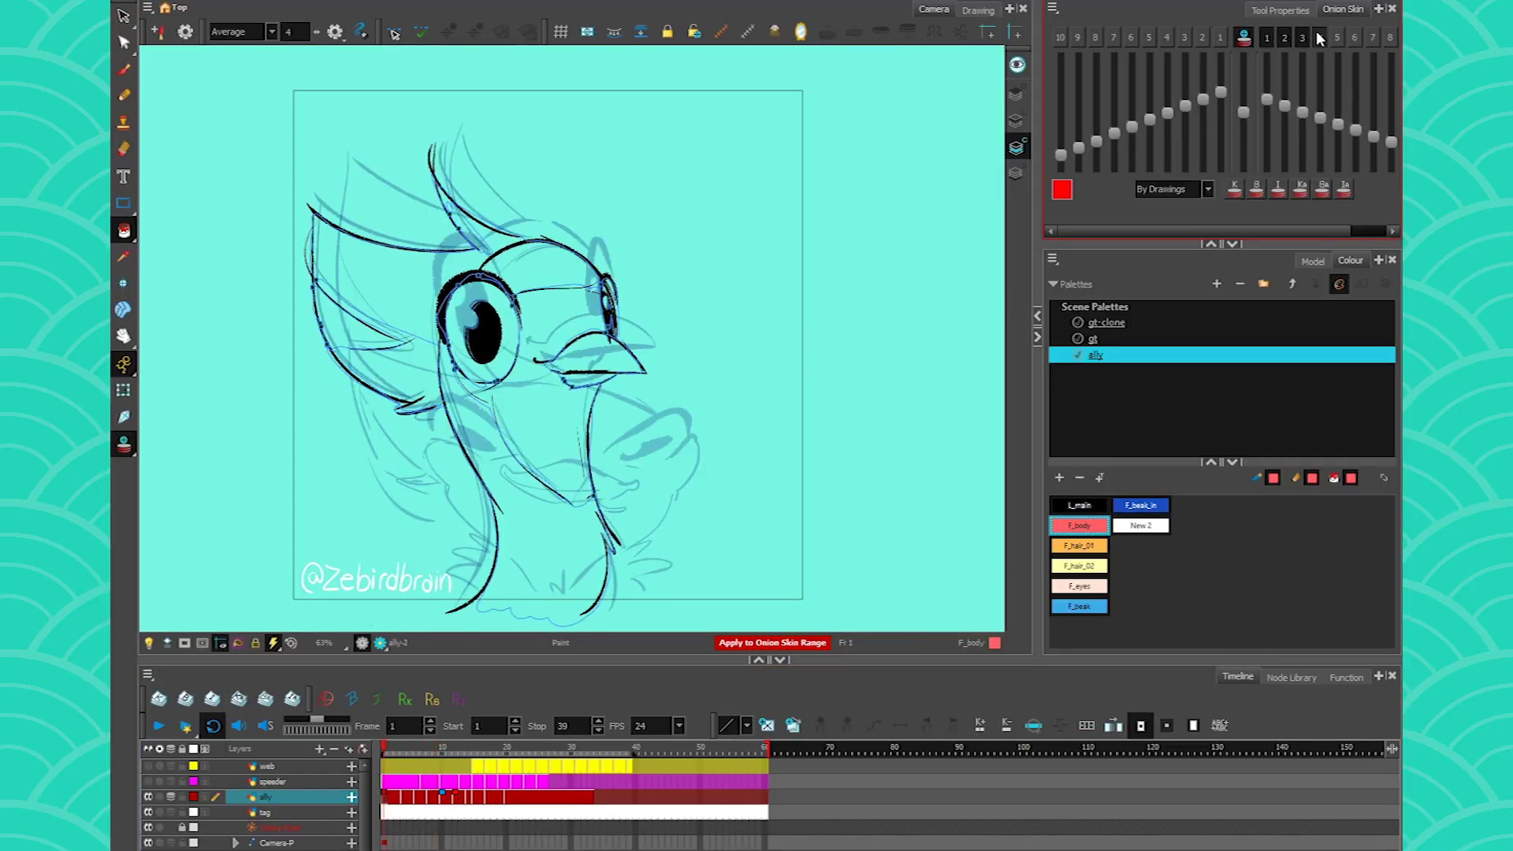
click(1318, 38)
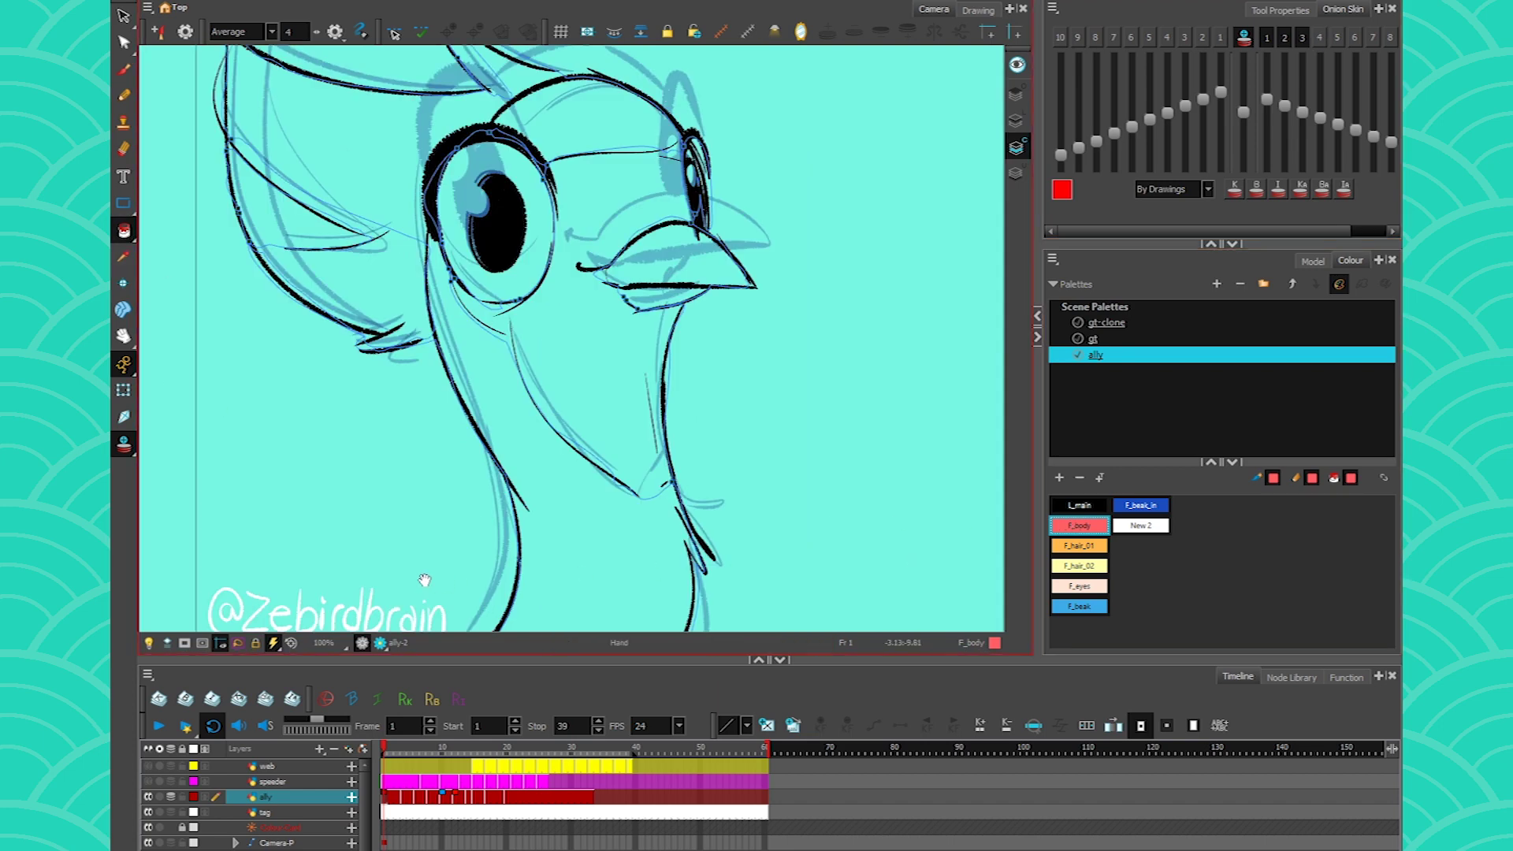
Step: Fill the bird's neck and head with F_body across the onion skin range
drag(424, 579, 417, 524)
click(525, 529)
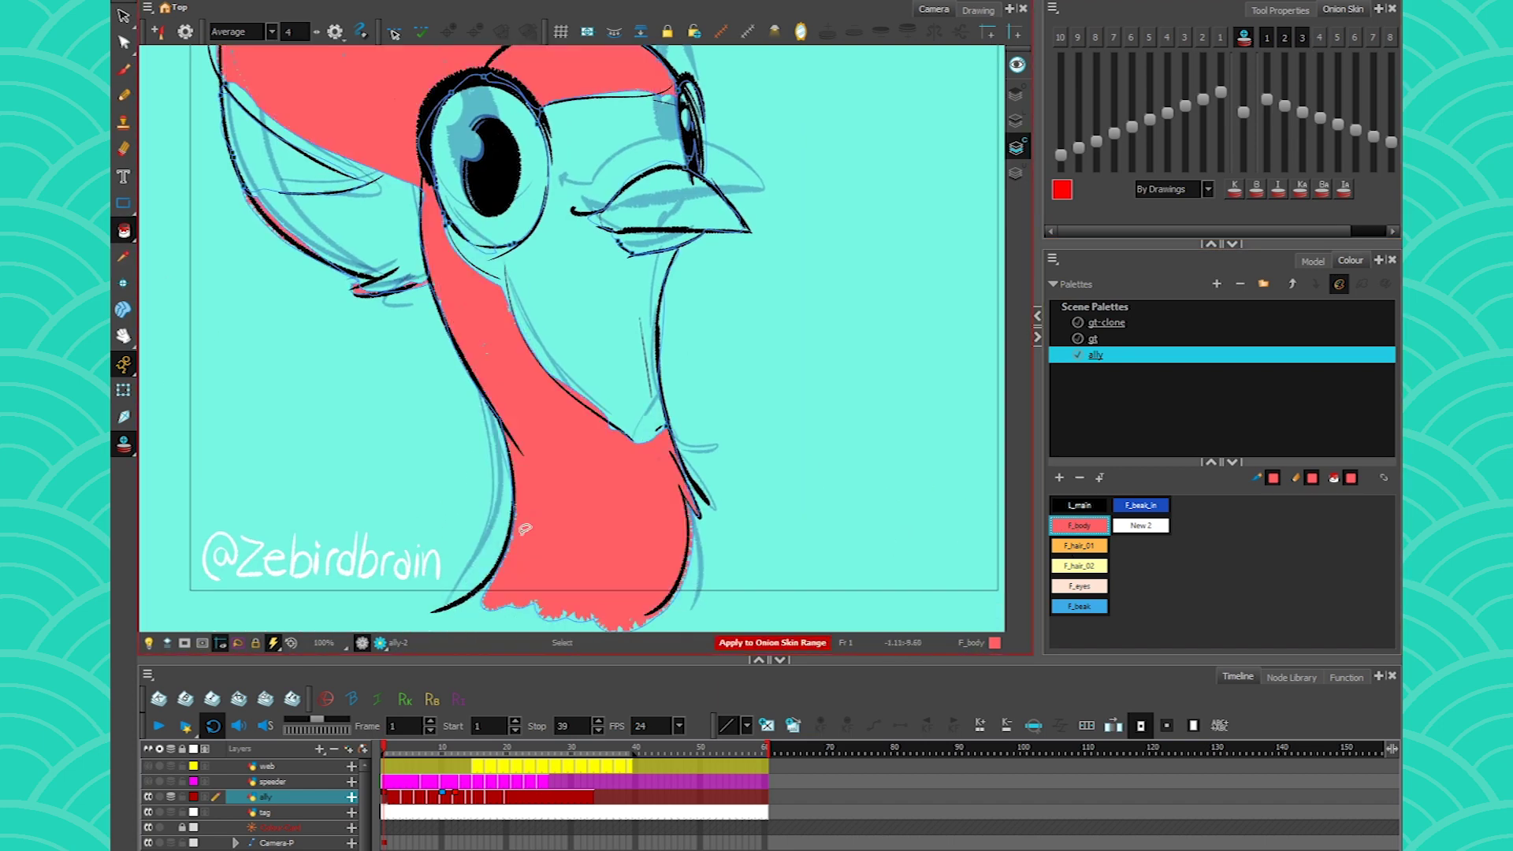
mouse_move(559, 550)
mouse_down()
mouse_move(796, 604)
mouse_move(501, 549)
mouse_up()
drag(398, 518, 388, 521)
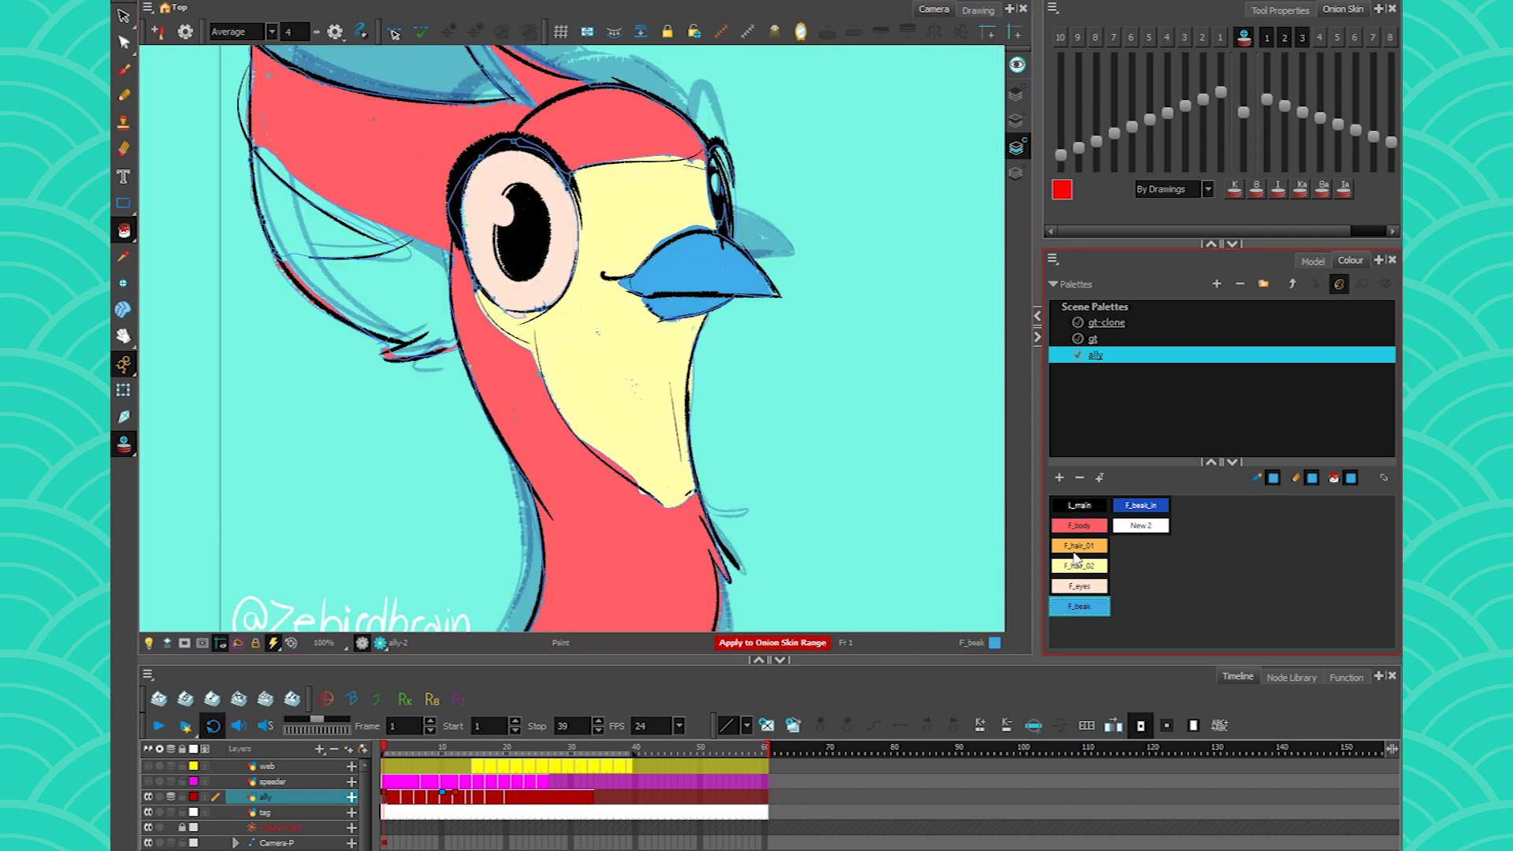
Step: Paint the bird's lower crest feathers with F_hair_01 and F_hair_02 across the onion skin range and start playback
click(1079, 546)
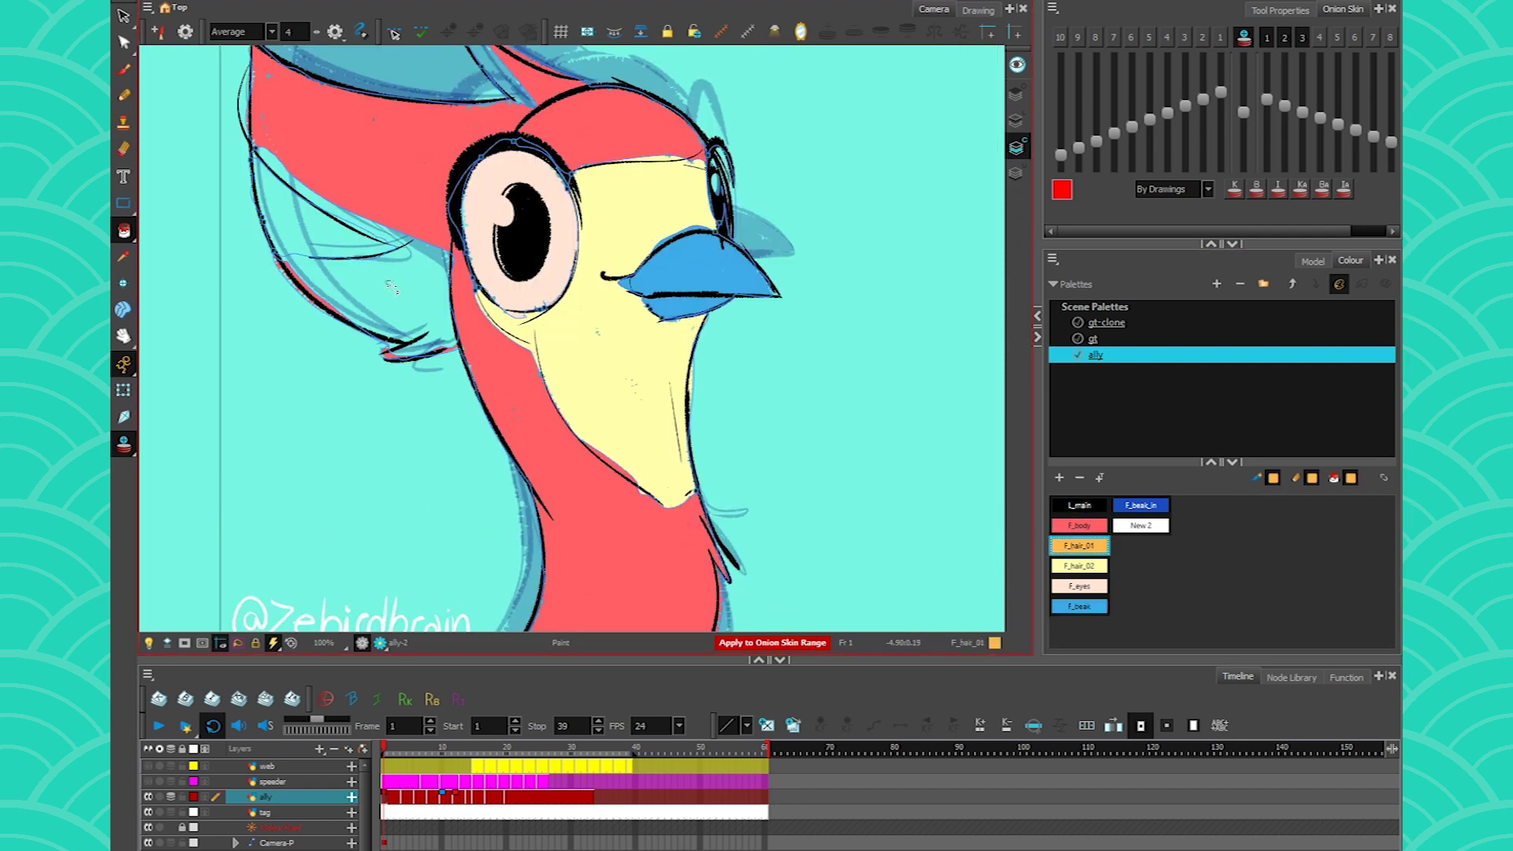
click(389, 285)
click(1079, 566)
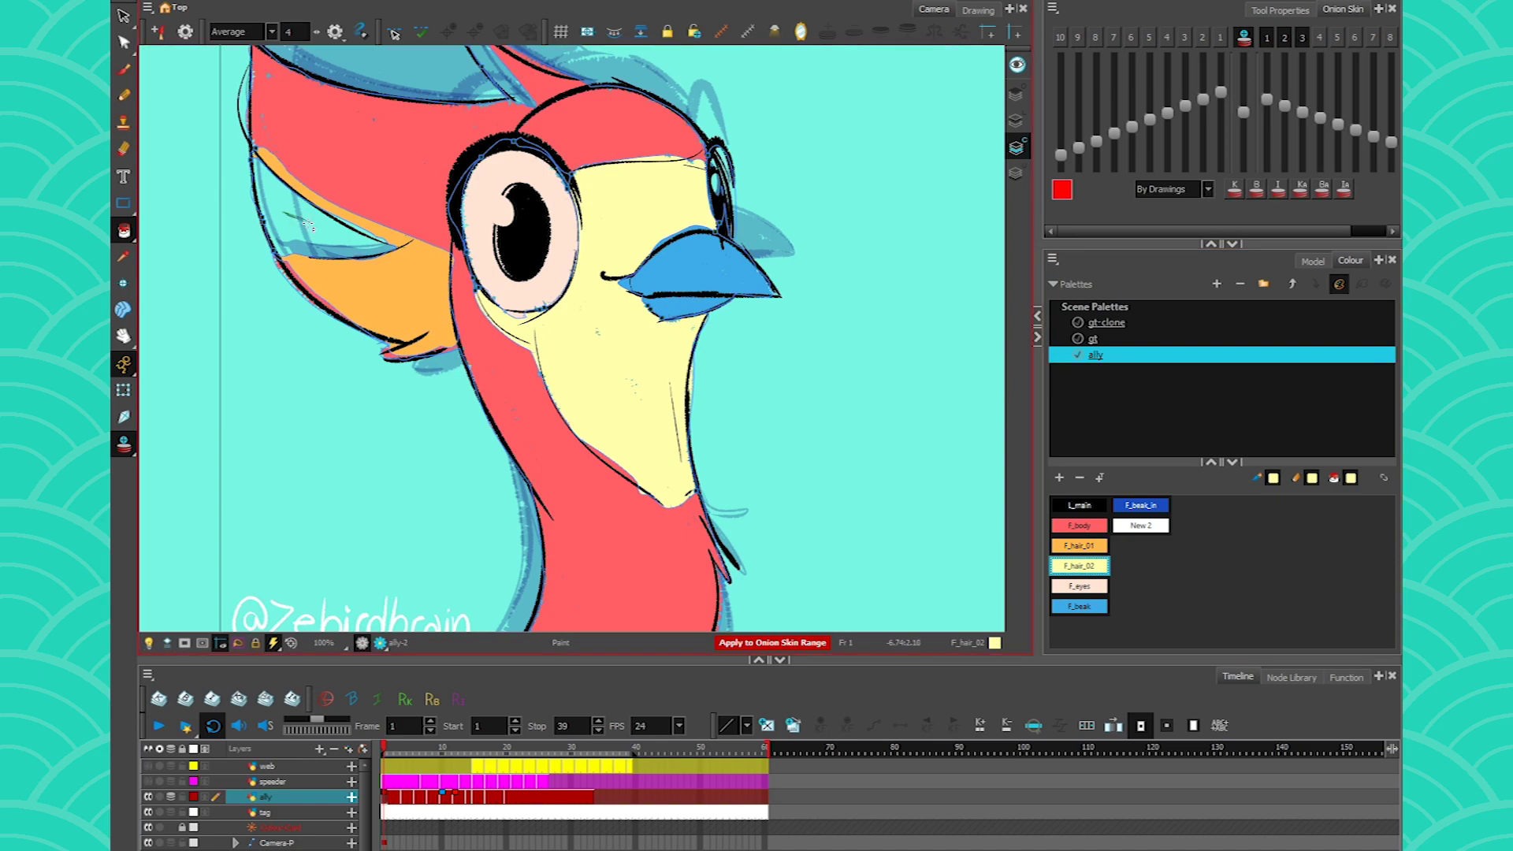
click(308, 224)
click(157, 725)
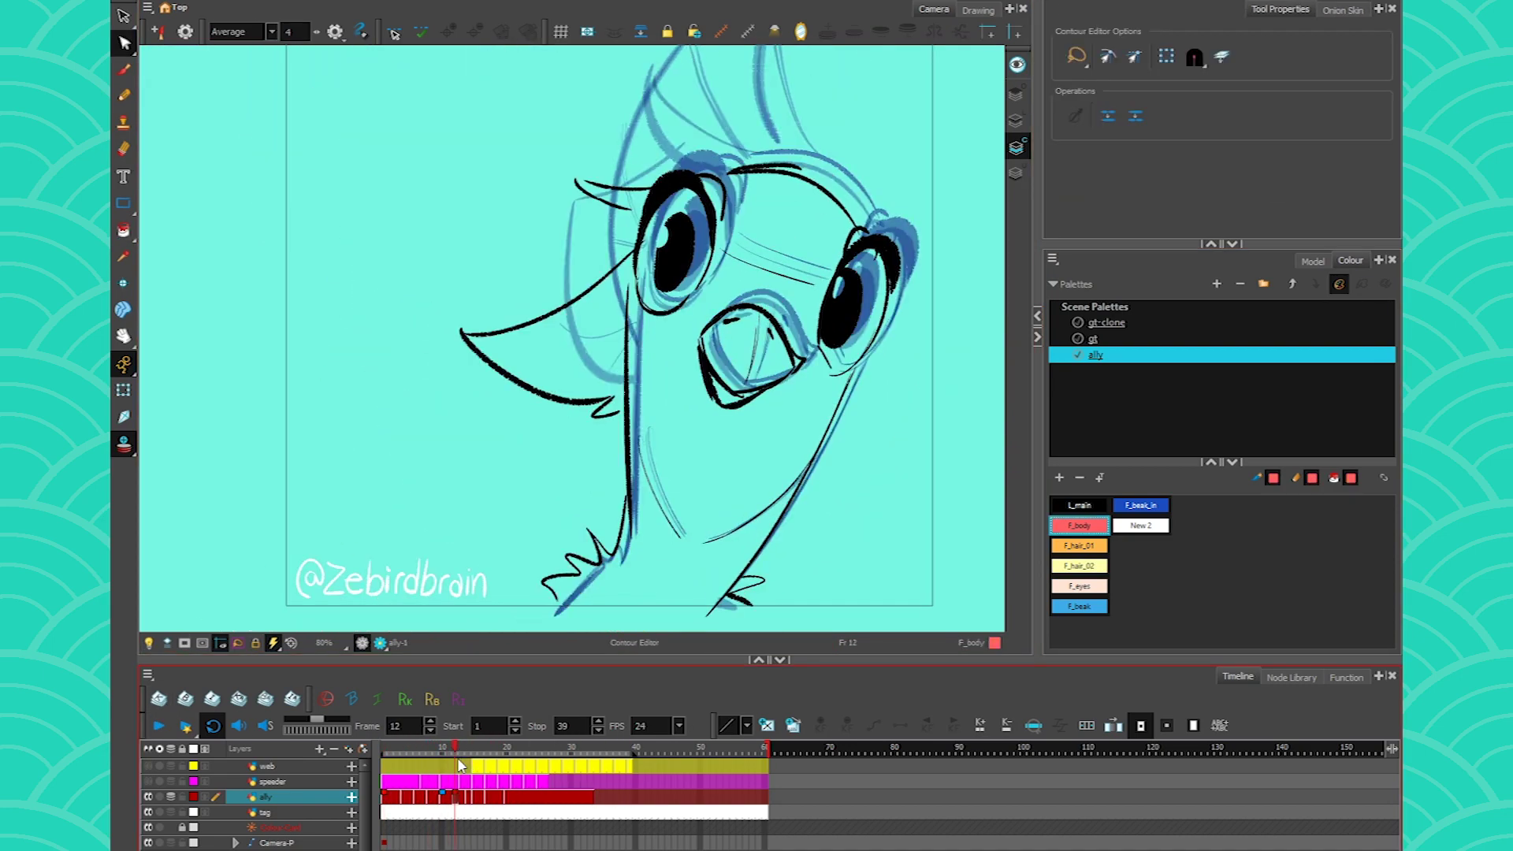
Step: Go to the front-facing ally drawing, fill its body with F_body using the Paint tool and choose the F_hair_02 swatch
click(447, 757)
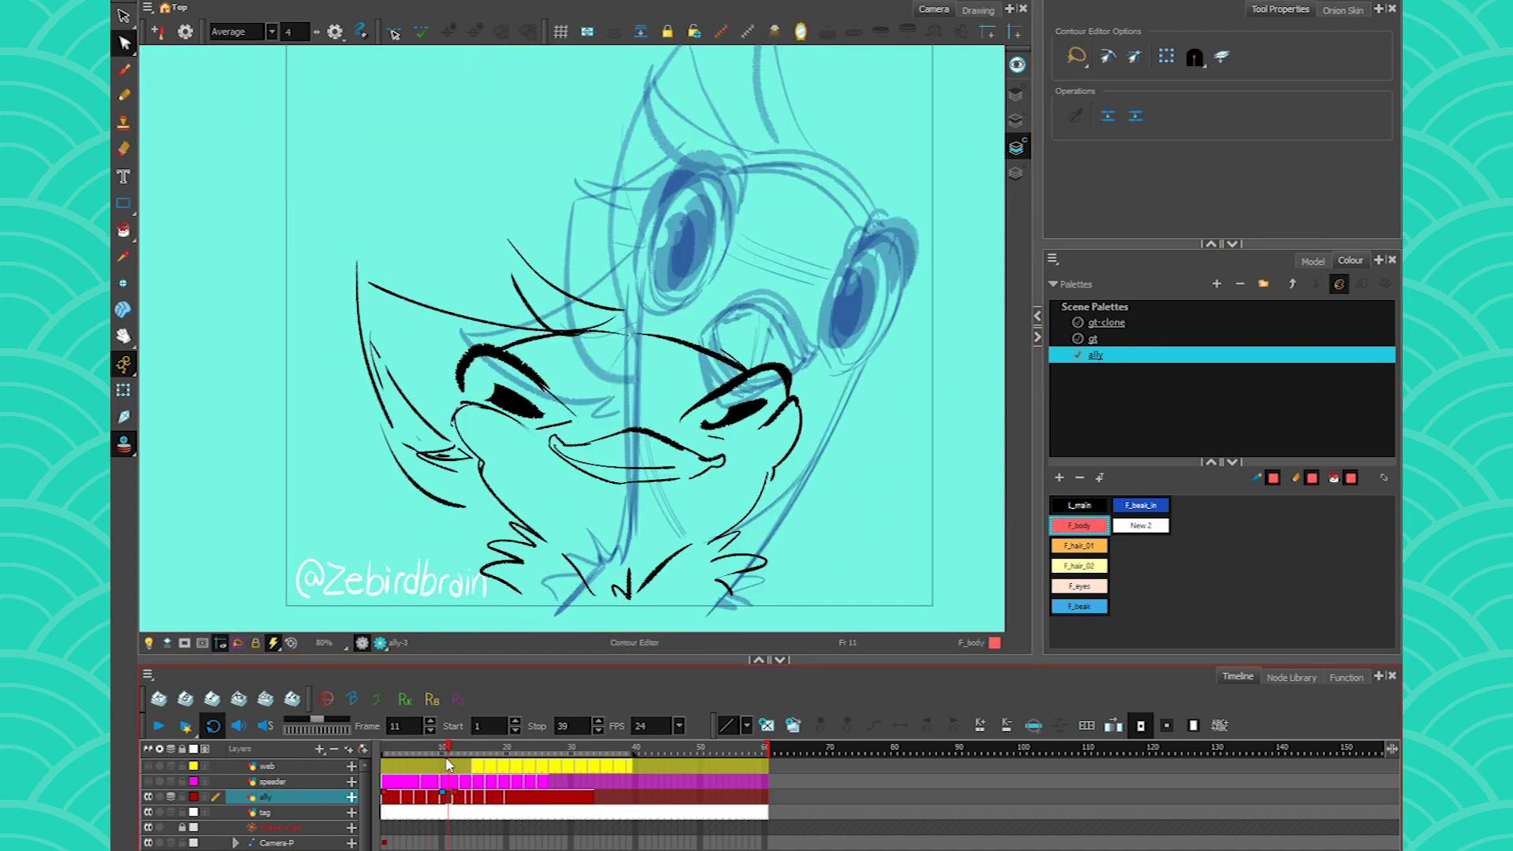
click(454, 763)
key(alt+i)
click(1340, 9)
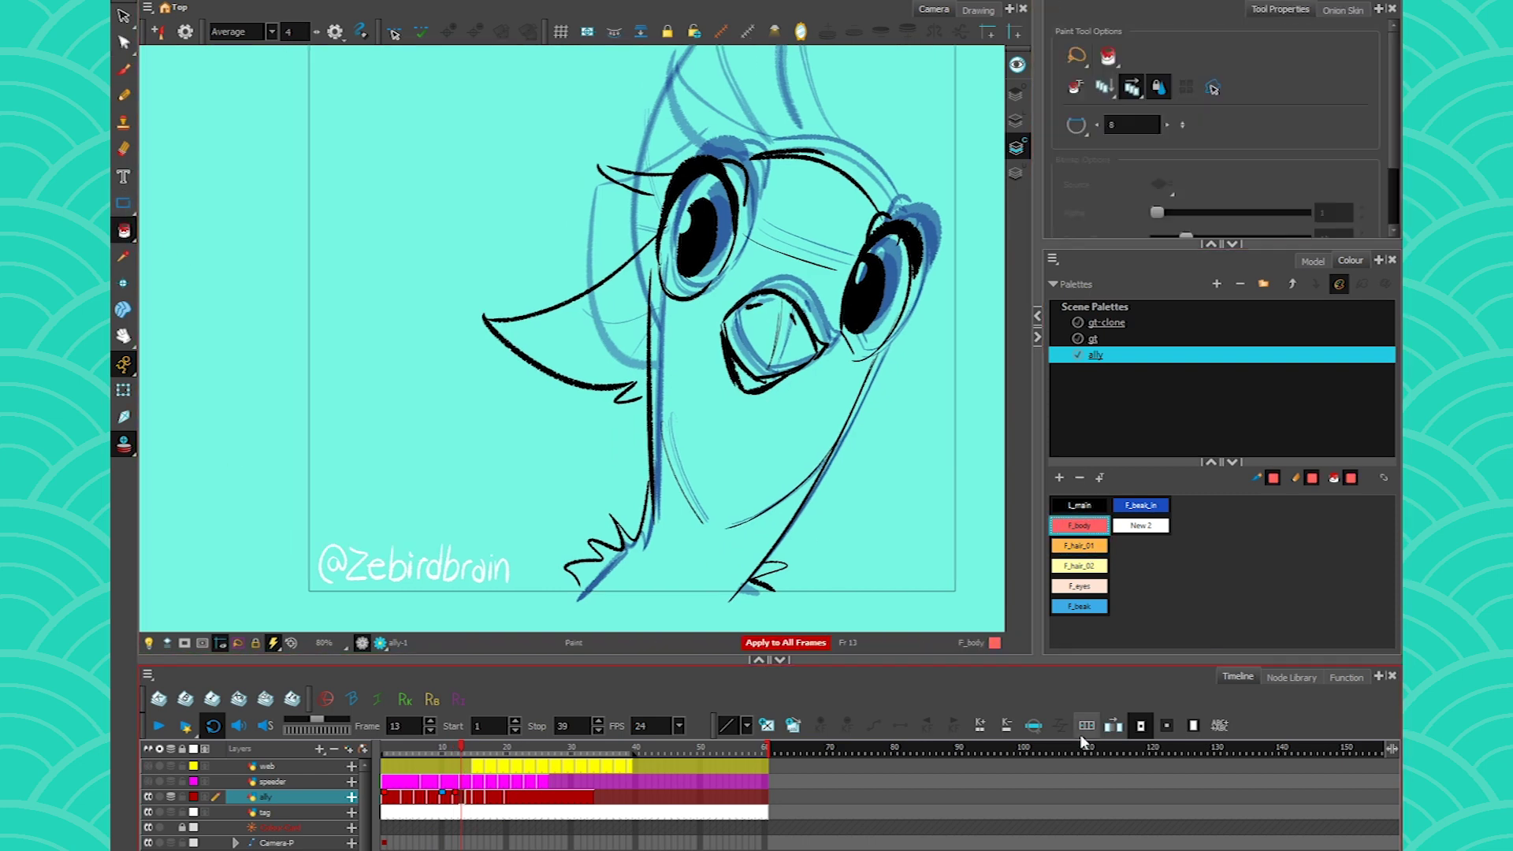
click(670, 583)
click(1079, 566)
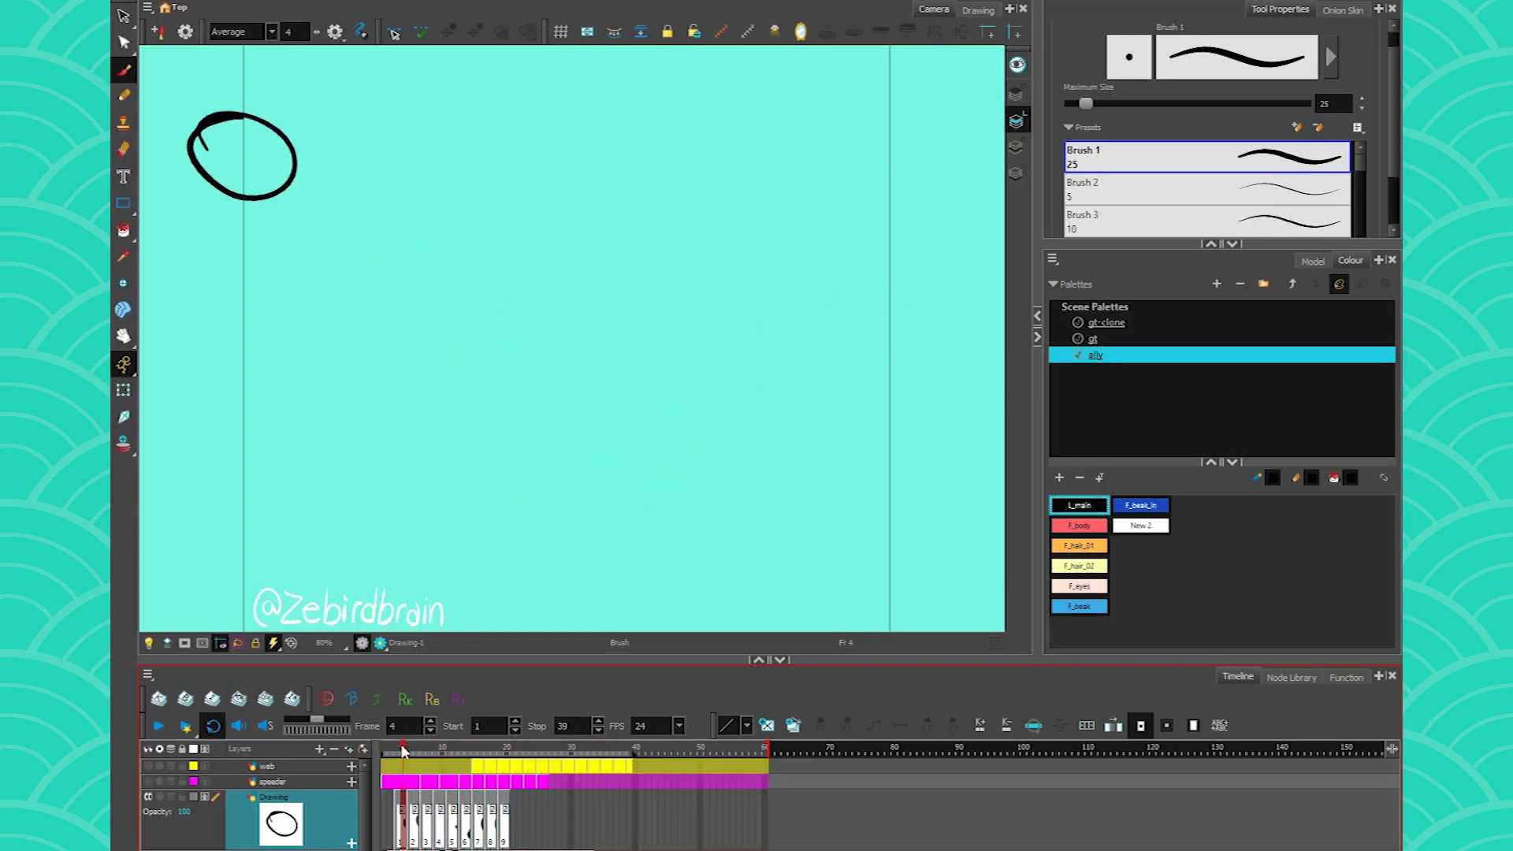
Step: With Select set to Apply to All Frames, create Colour Art from the ball's Line Art and show the strokes
click(124, 16)
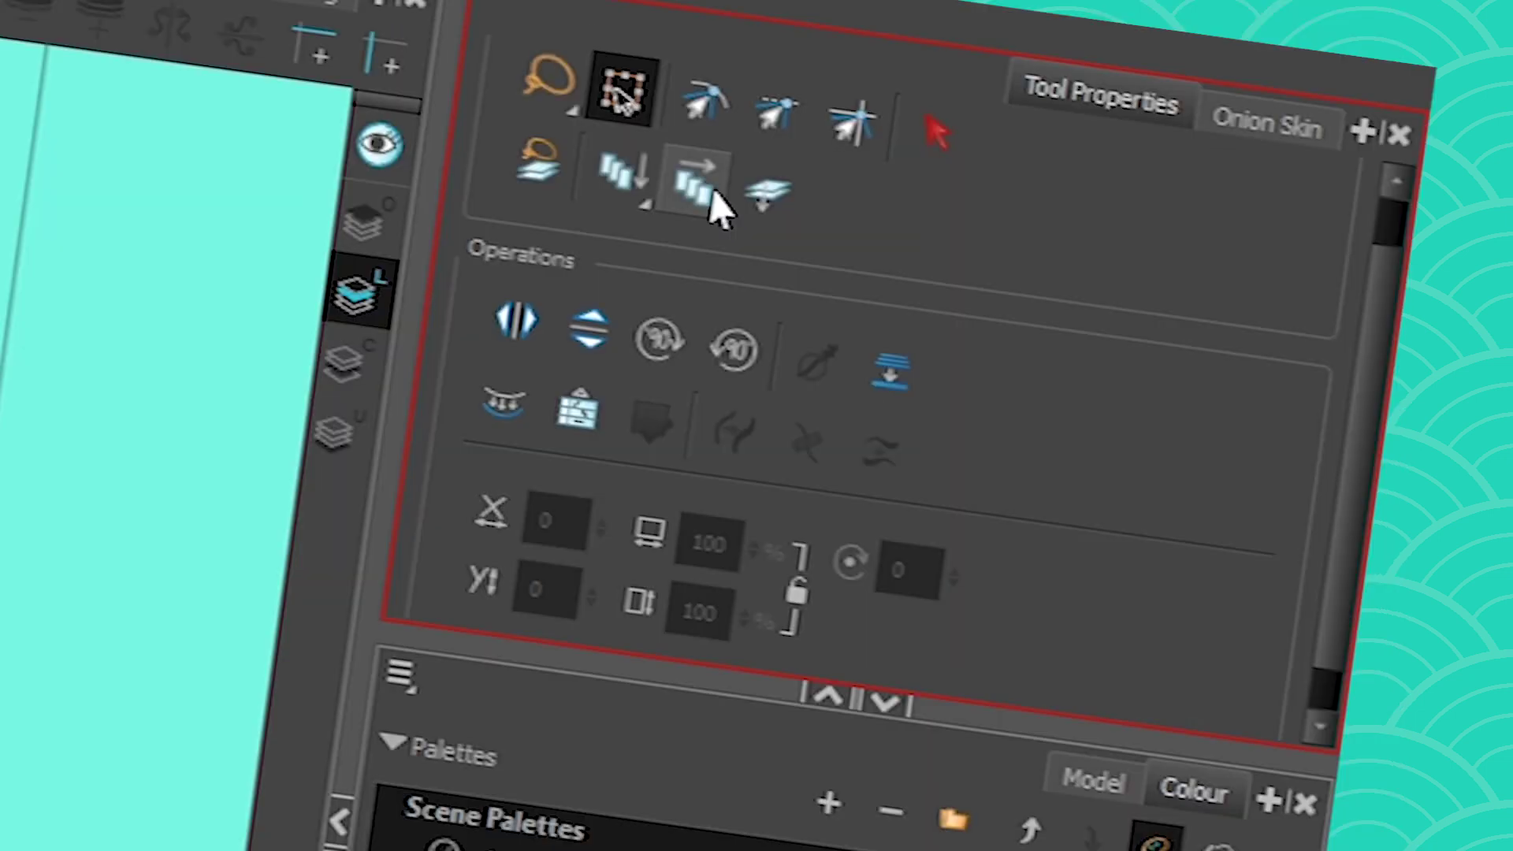
click(707, 193)
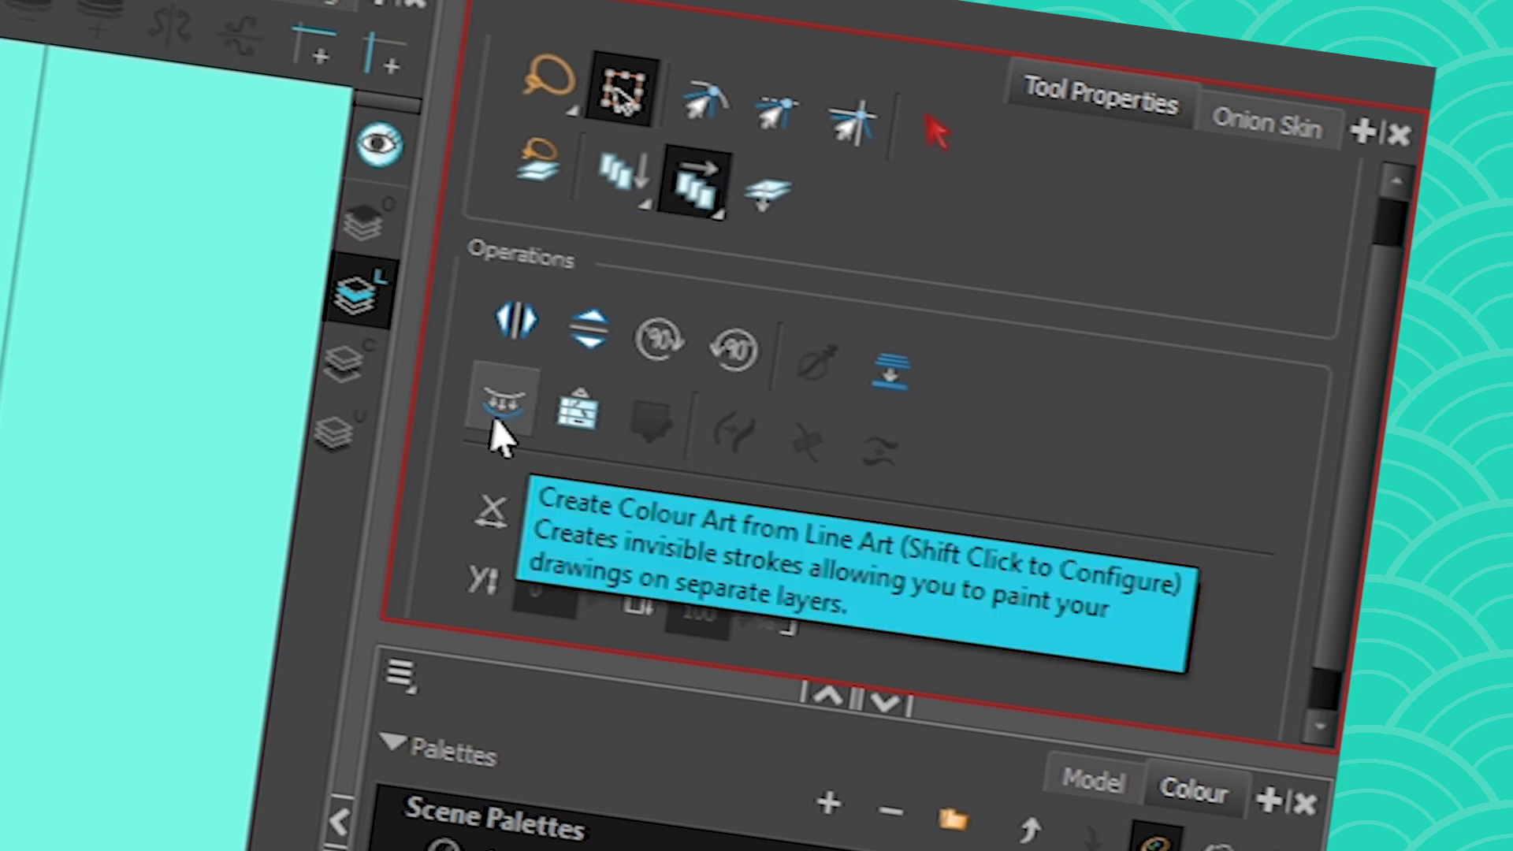
click(500, 438)
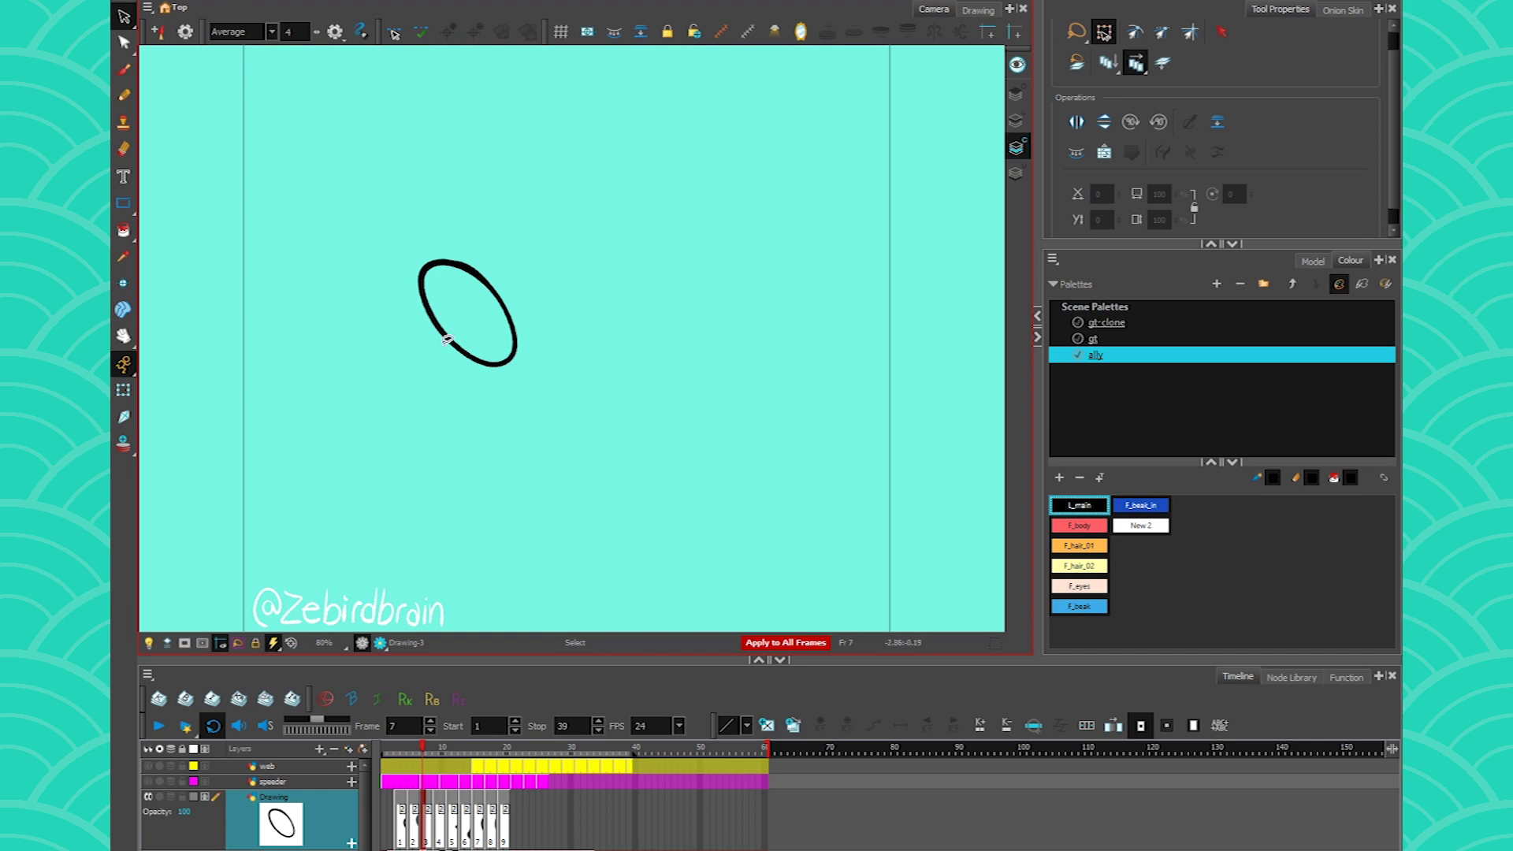
key(k)
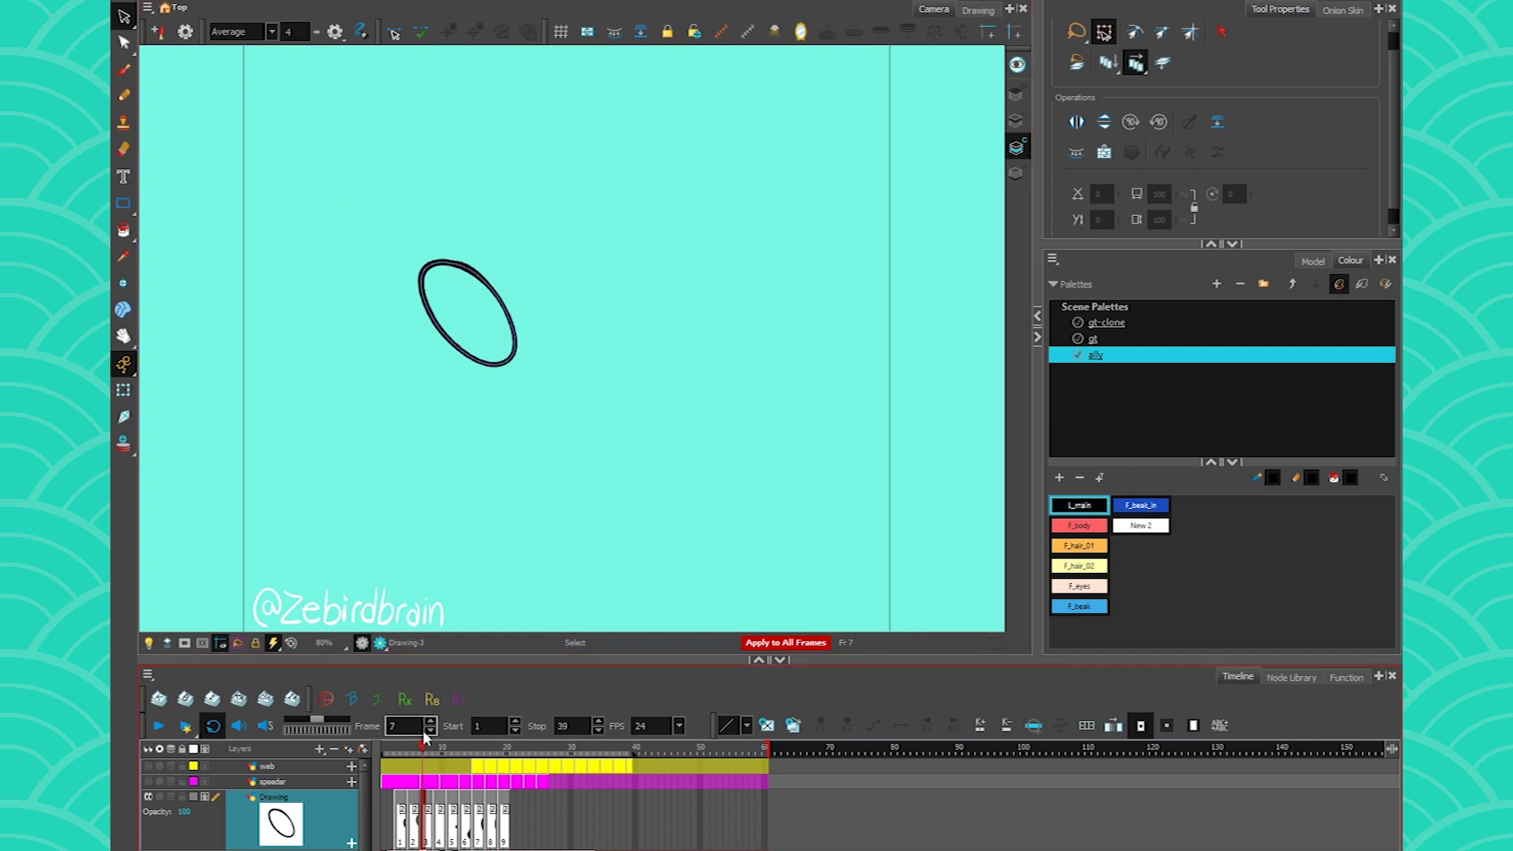
Step: Fill the ball with F_hair_02 in every drawing using Paint set to Apply to All Frames, and start playback
mouse_move(421, 751)
mouse_down()
mouse_move(457, 751)
mouse_move(421, 751)
mouse_move(445, 751)
mouse_up()
click(124, 231)
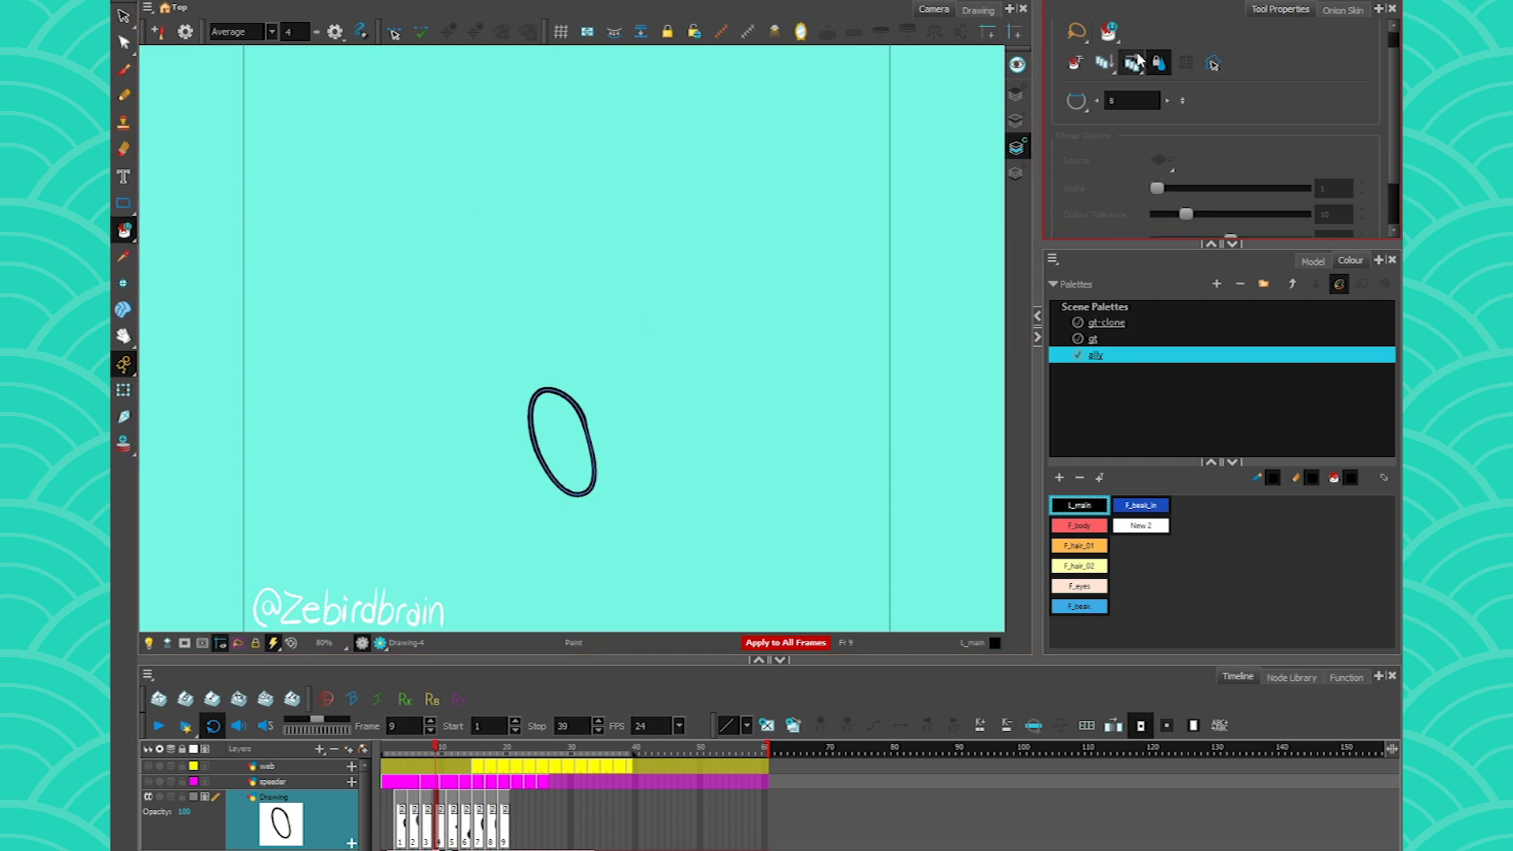
click(1079, 566)
mouse_move(180, 456)
mouse_down()
mouse_move(654, 628)
mouse_move(126, 498)
mouse_up()
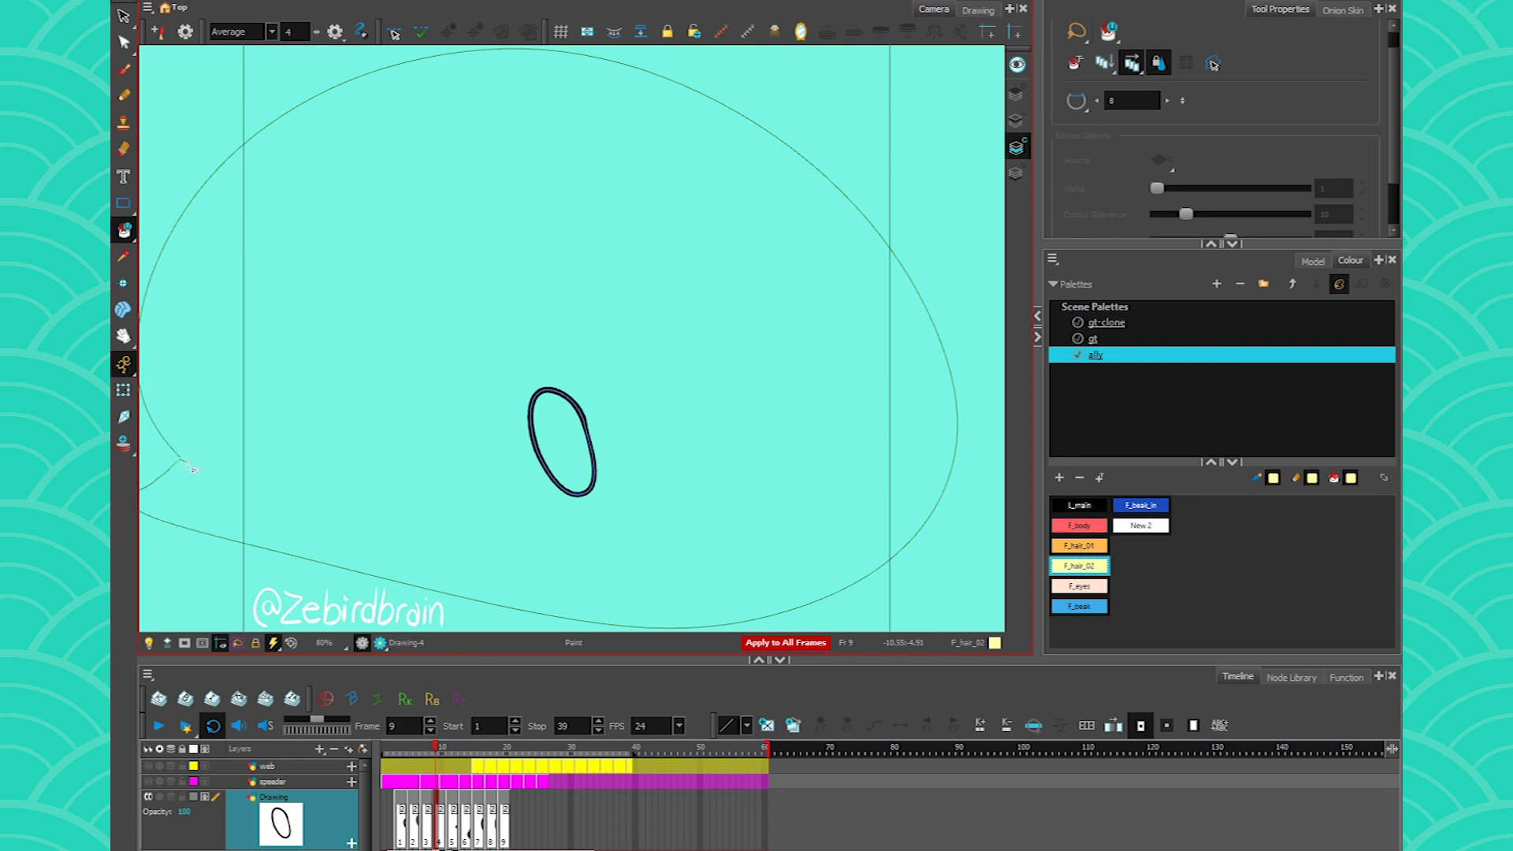
drag(190, 457, 183, 458)
click(158, 726)
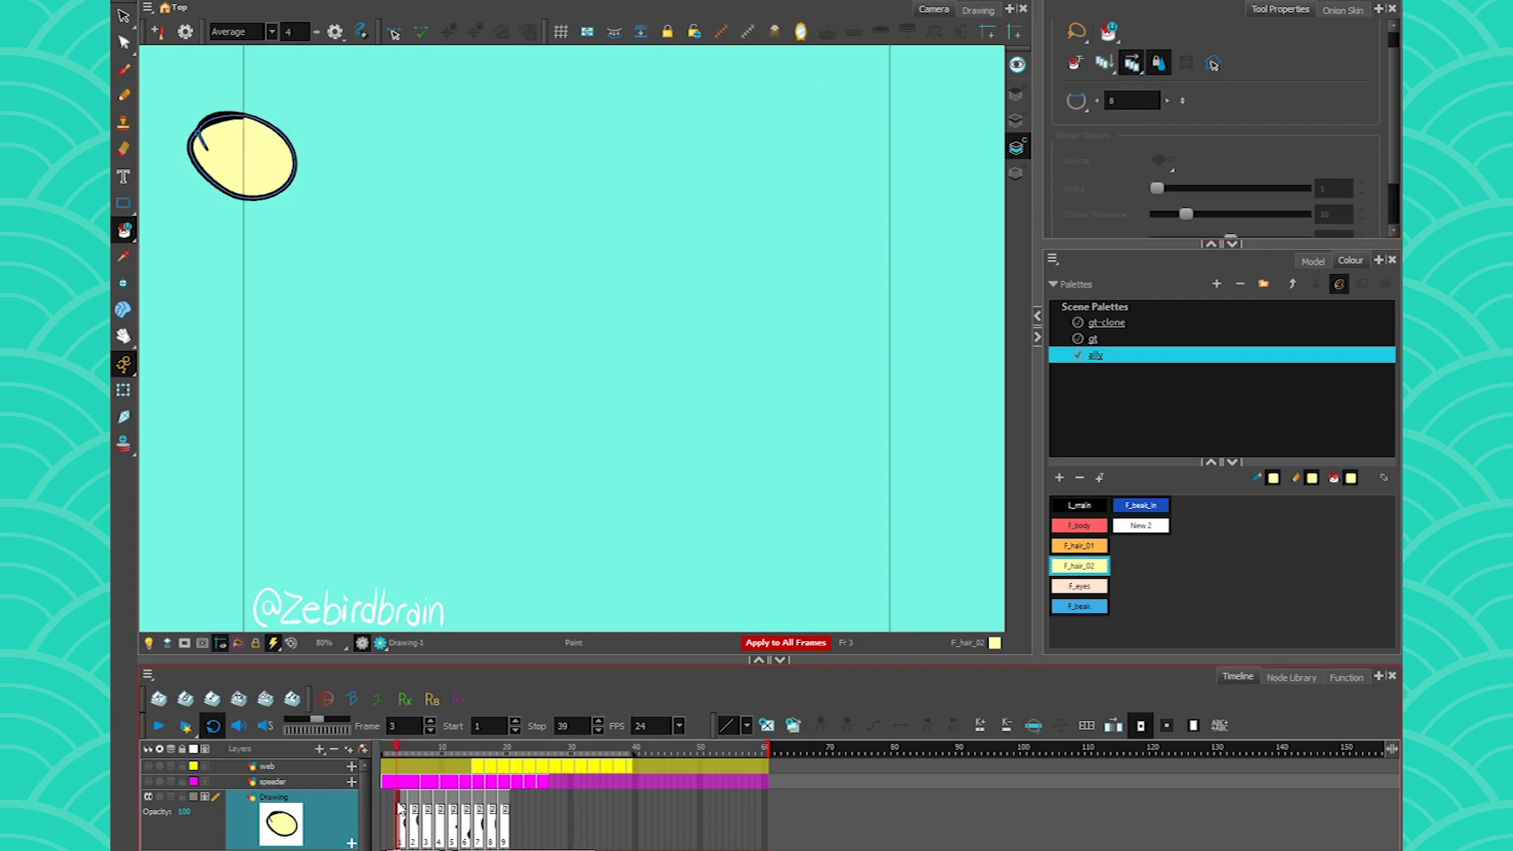
Step: Try another fill on the ball drawings with Paint set to Apply to All Frames, and undo it
click(122, 17)
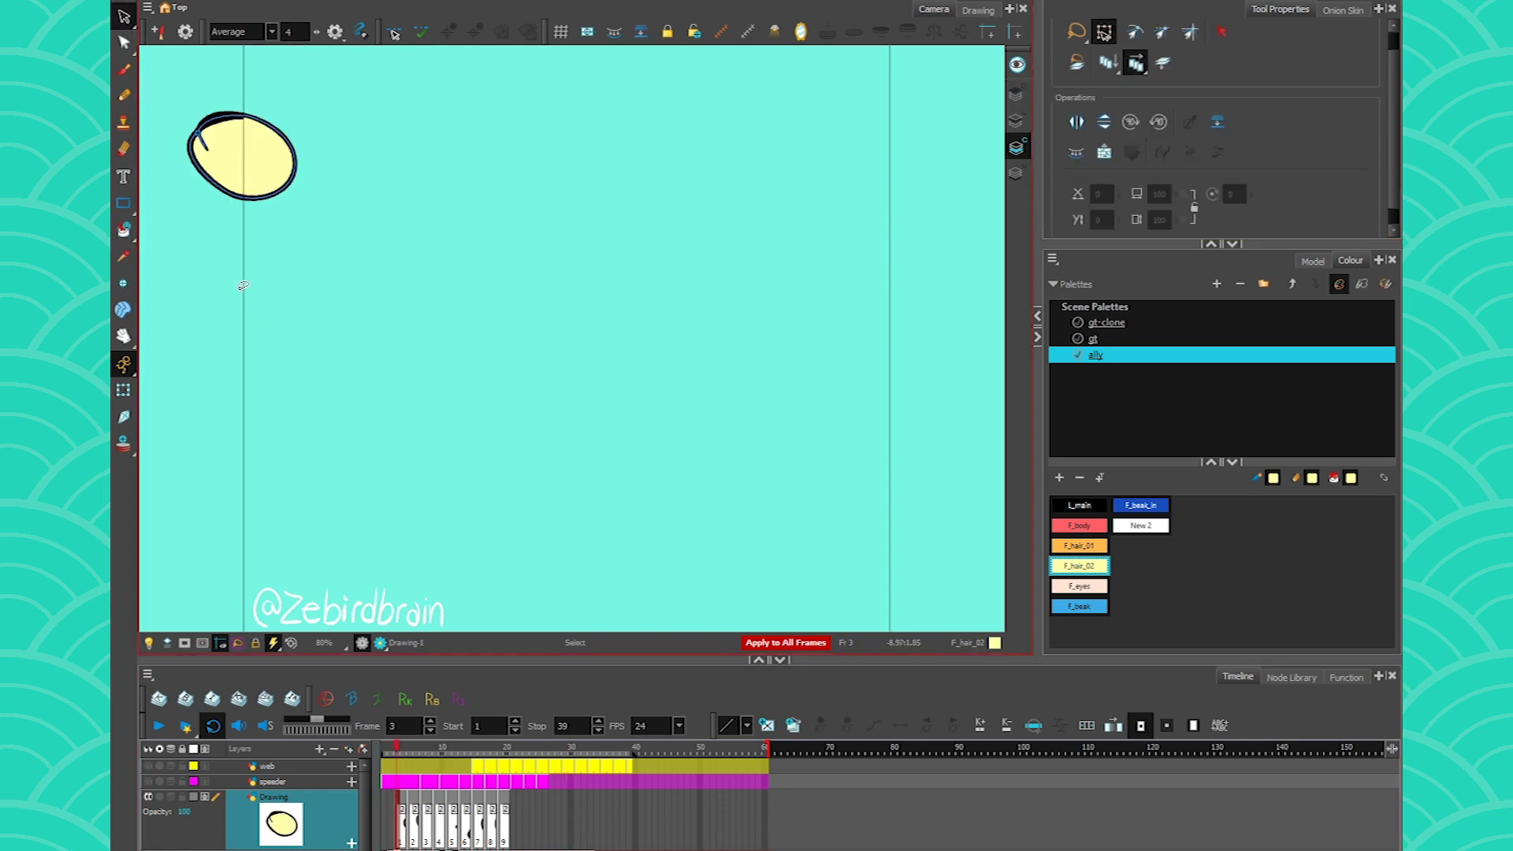
click(124, 230)
click(201, 262)
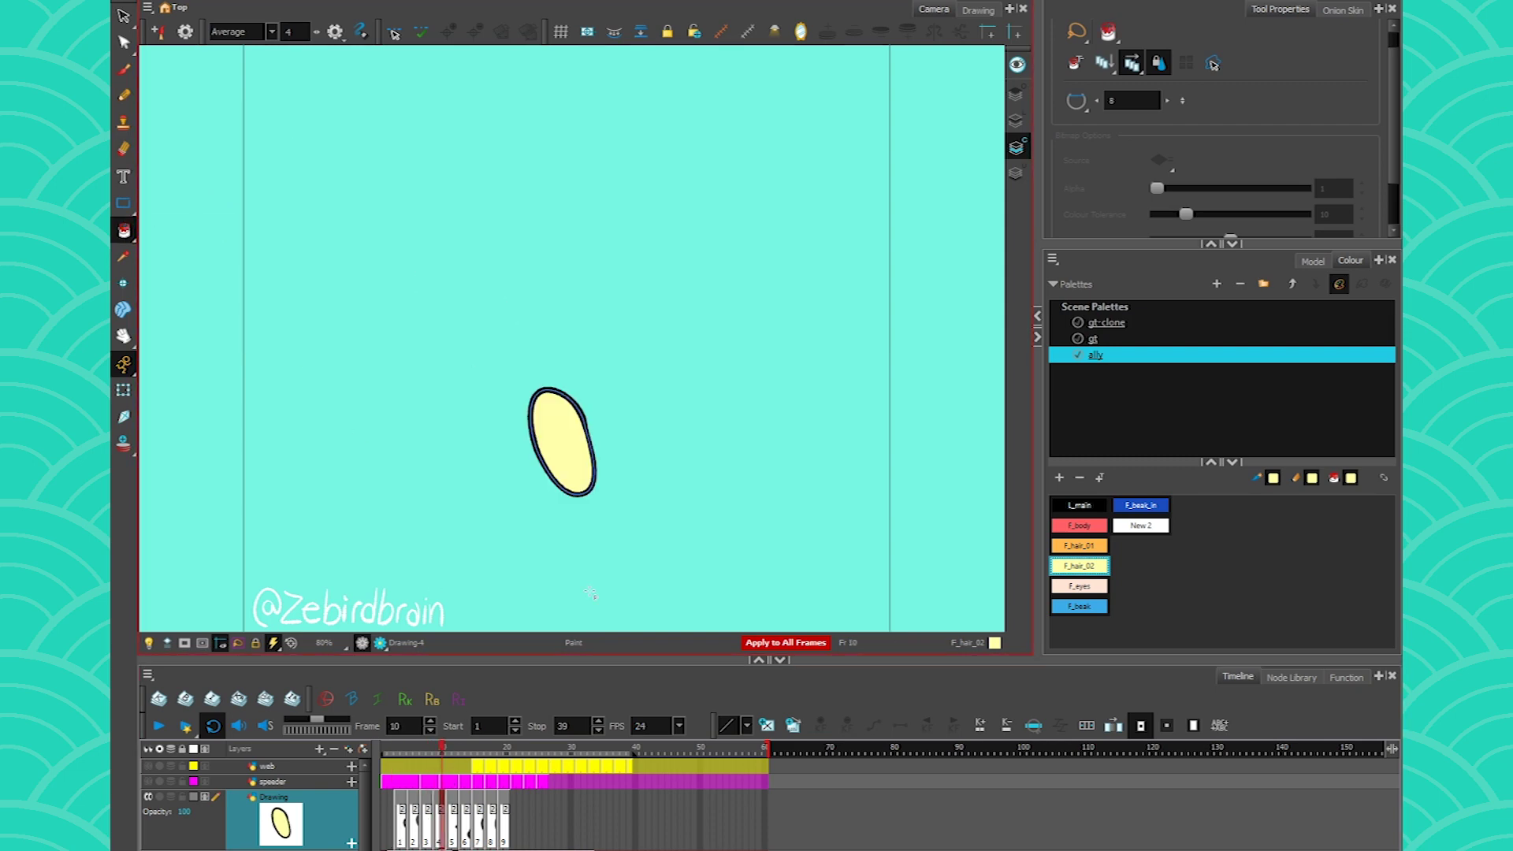
mouse_move(355, 443)
mouse_down()
mouse_move(737, 409)
mouse_move(382, 534)
mouse_up()
mouse_move(436, 751)
mouse_down()
mouse_move(472, 752)
mouse_move(448, 753)
mouse_up()
key(ctrl+z)
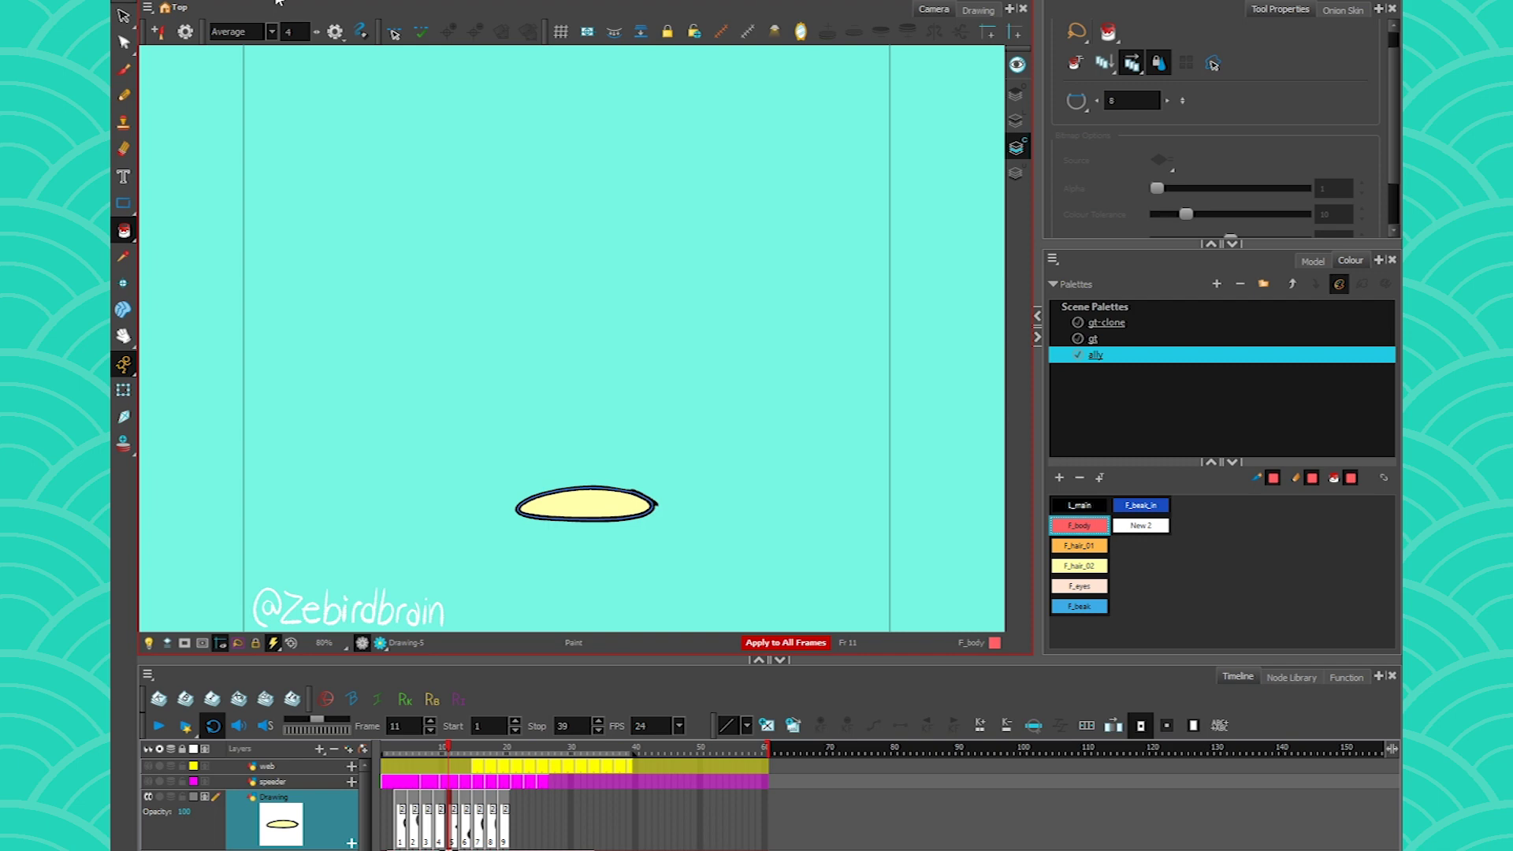
Step: Brush an F_body arrow down to the Apply to All Frames indicator, and switch the Paint tool to Apply to Onion Skin Range
key(ctrl+a)
key(alt+b)
drag(788, 327, 810, 619)
key(alt+i)
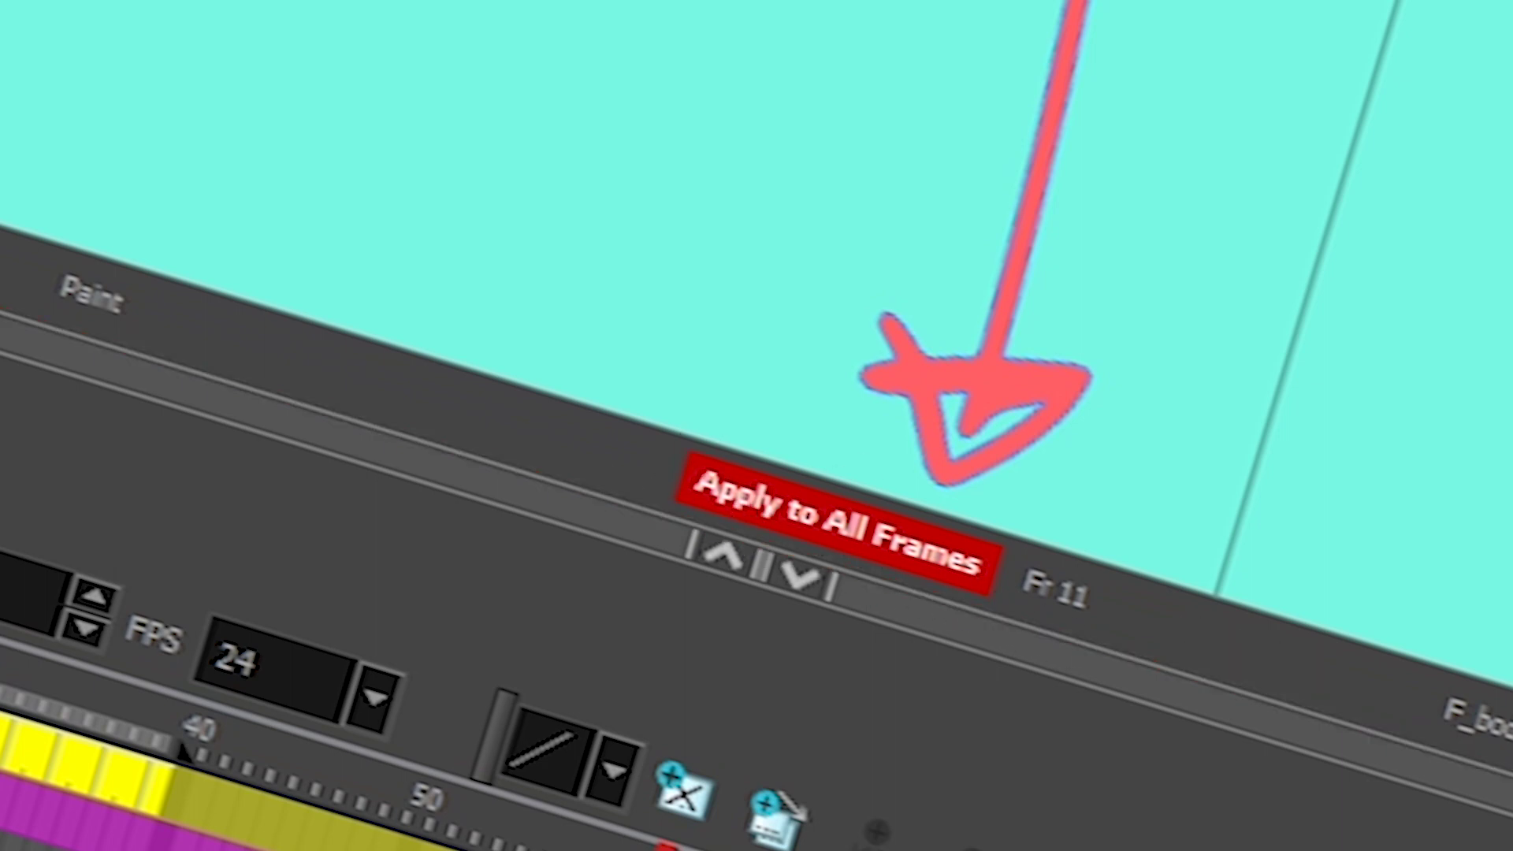
click(729, 473)
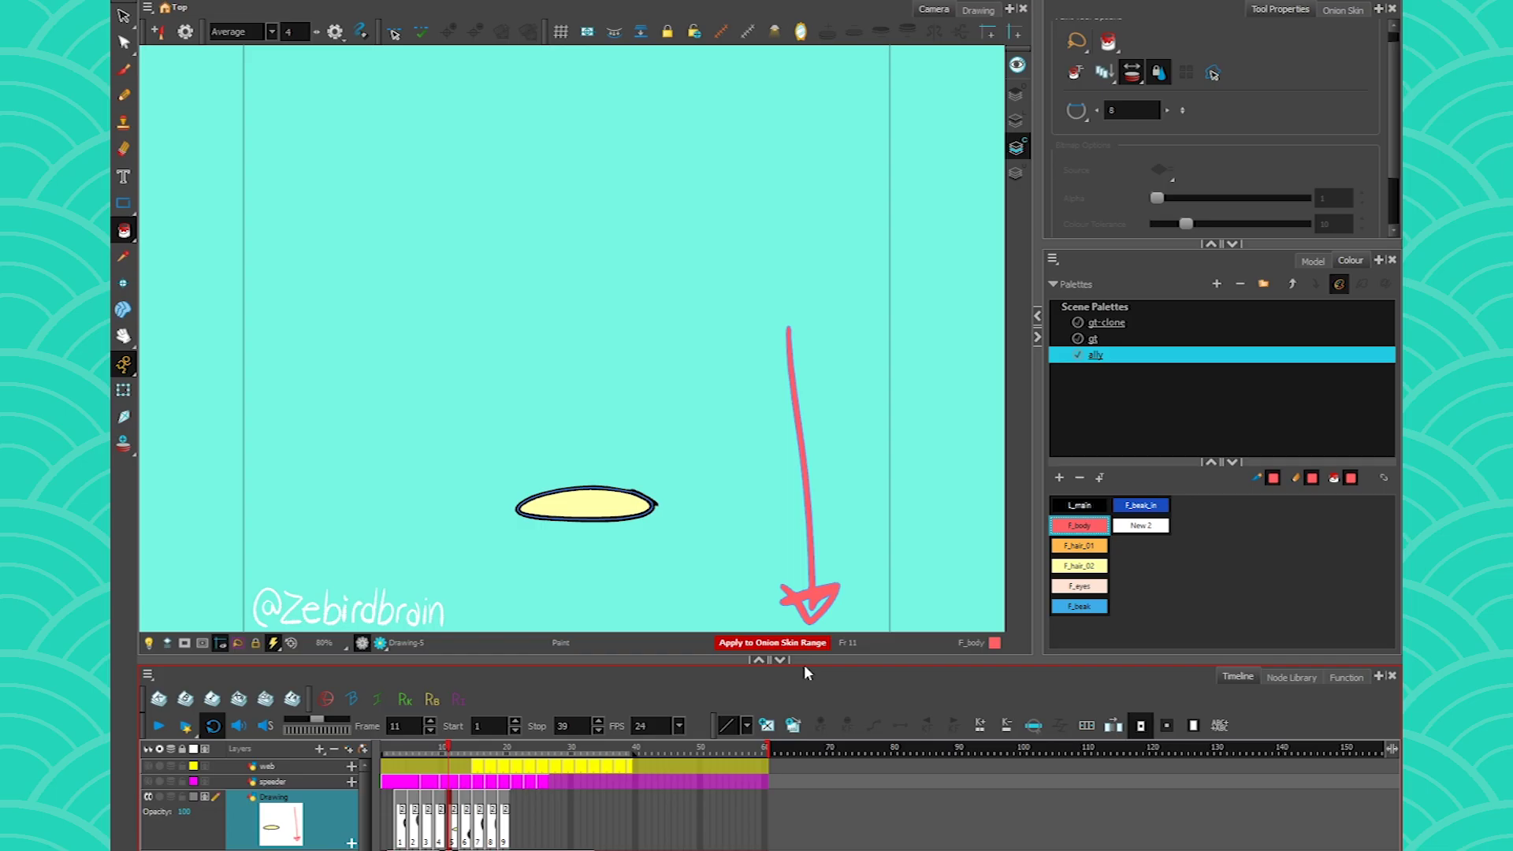